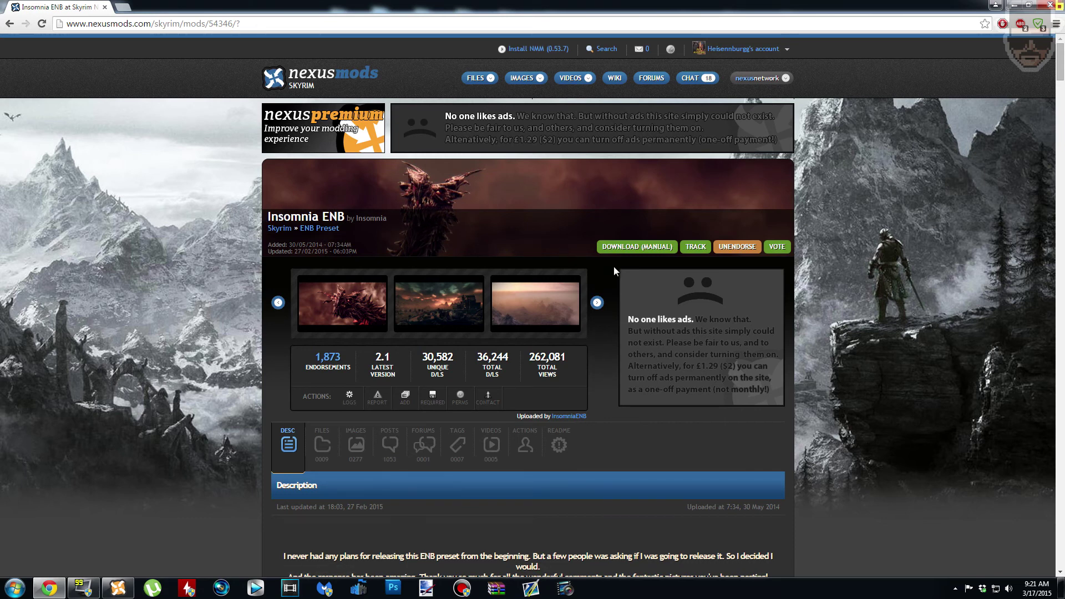
Review the Insomnia ENB description for its features, required mods, recommended mods, incompatible mods and installation instructions
scroll(563, 452, down, 20)
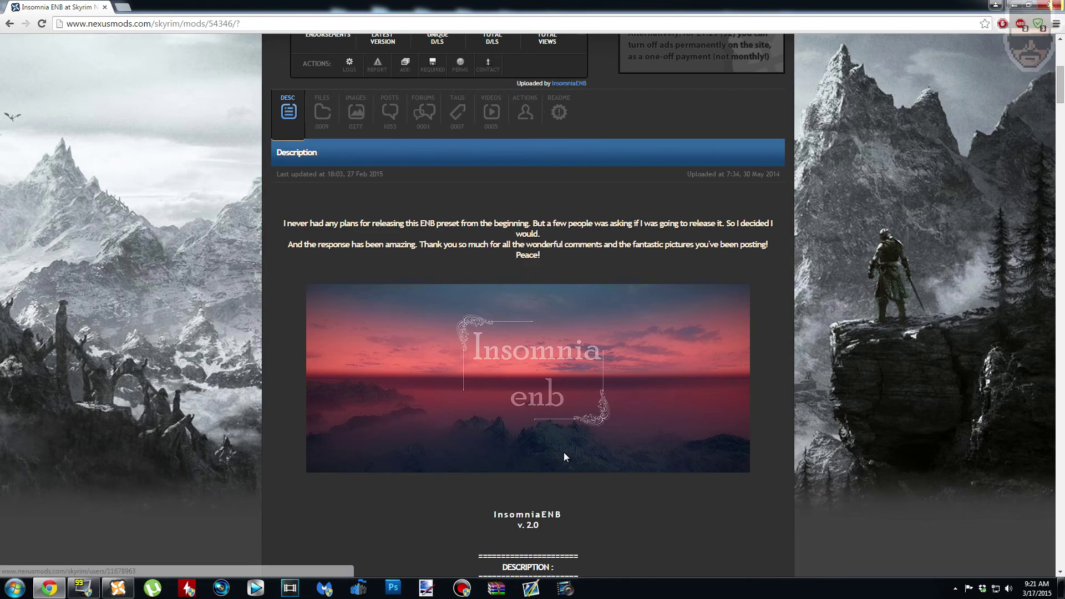
scroll(573, 394, down, 15)
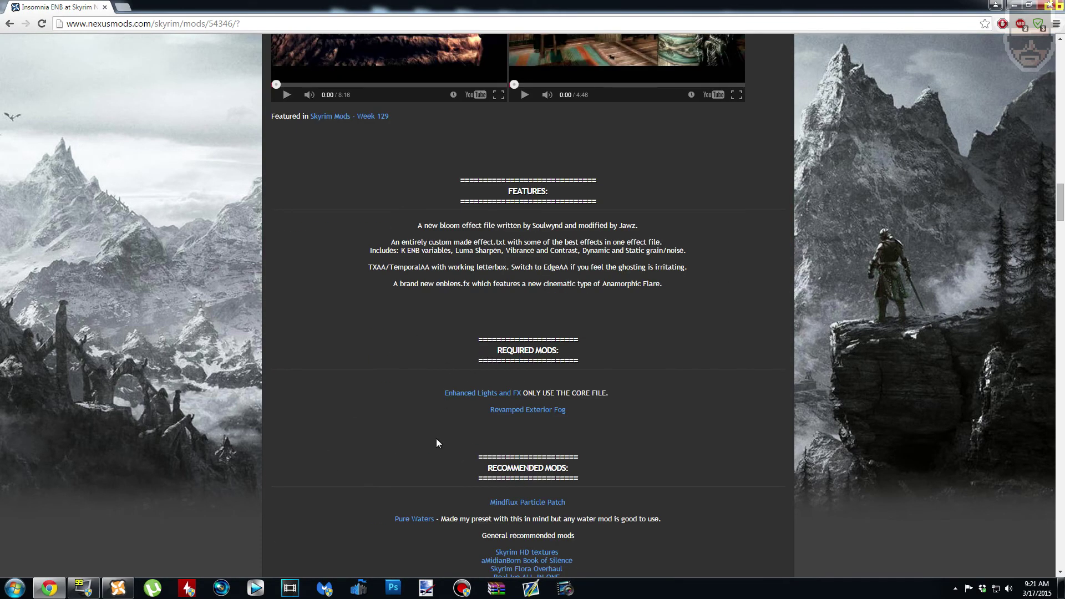
drag(504, 345, 564, 415)
click(564, 416)
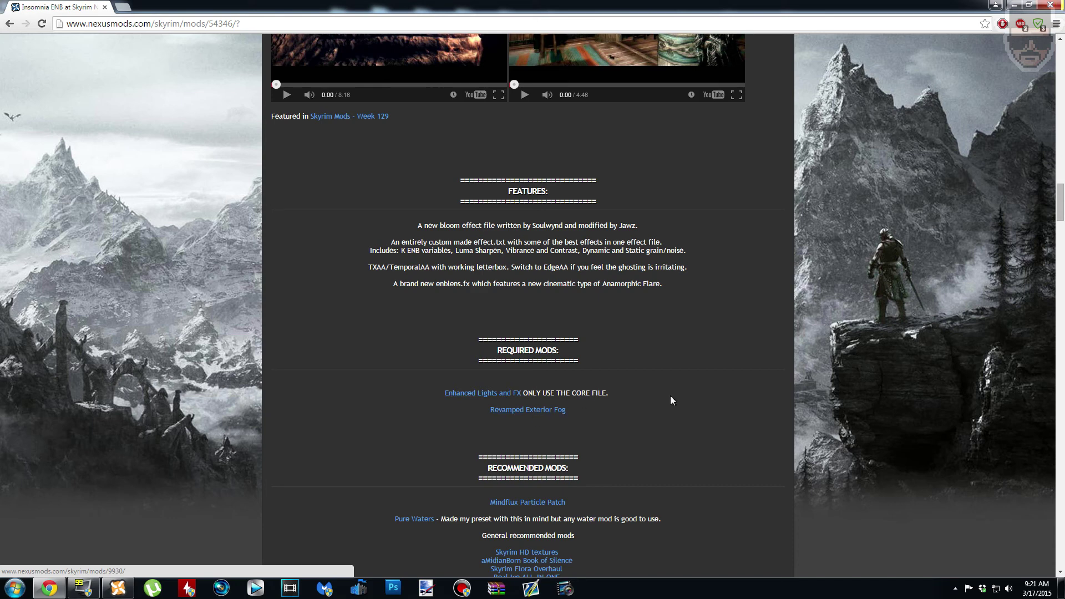
scroll(666, 467, down, 2)
scroll(665, 462, down, 3)
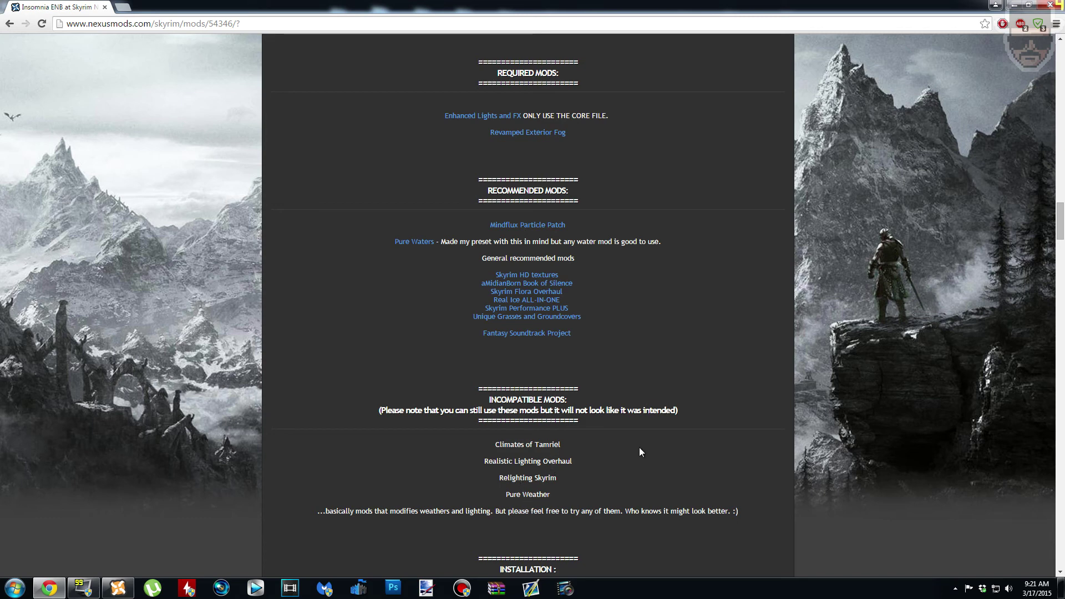
scroll(640, 447, down, 2)
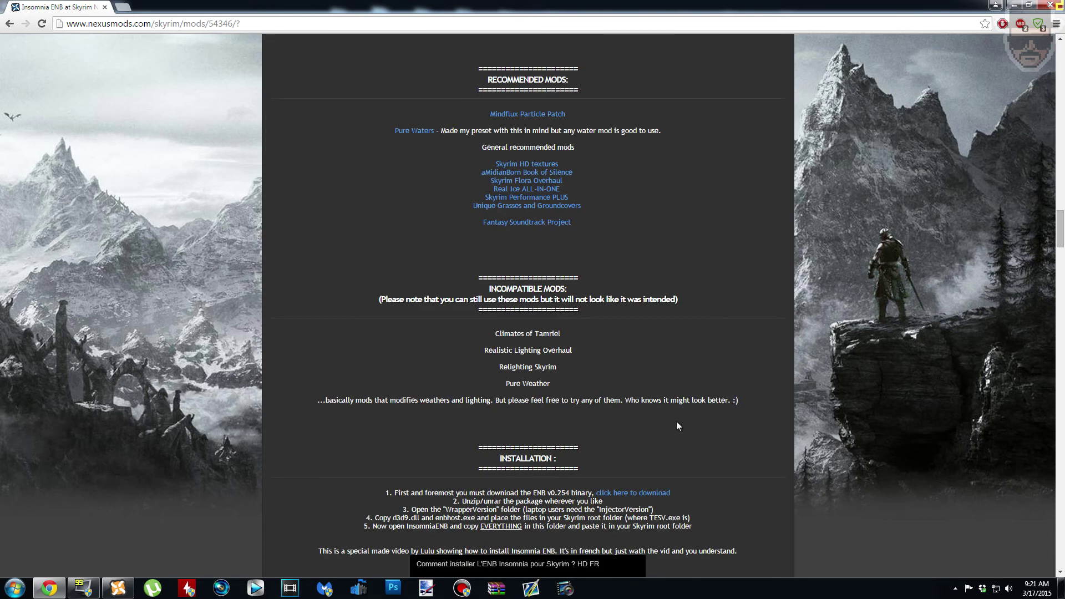
scroll(342, 472, down, 3)
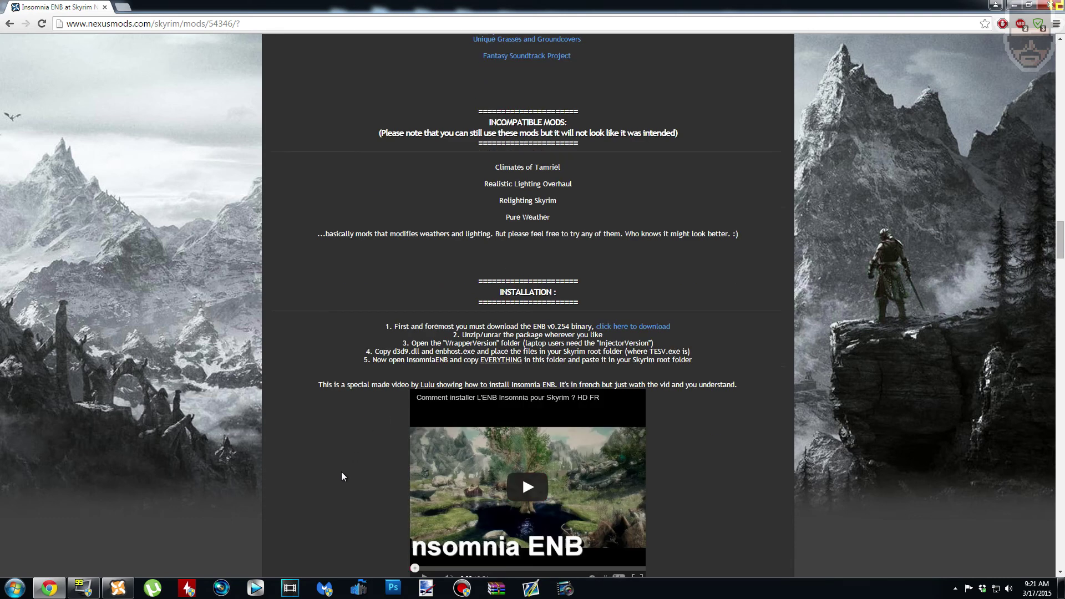
scroll(337, 472, up, 4)
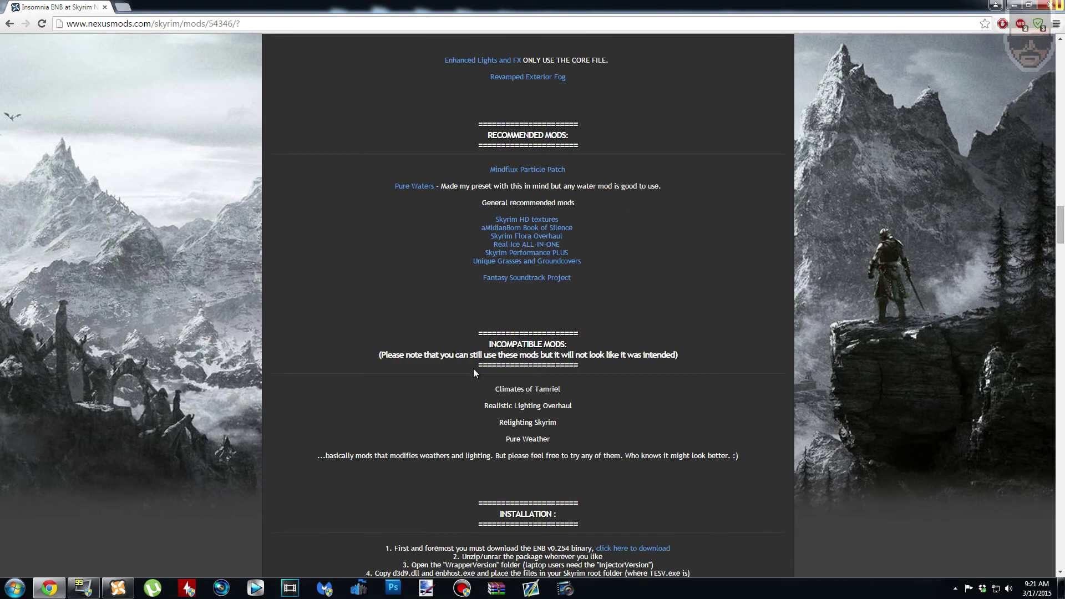
scroll(473, 368, up, 2)
drag(484, 280, 571, 283)
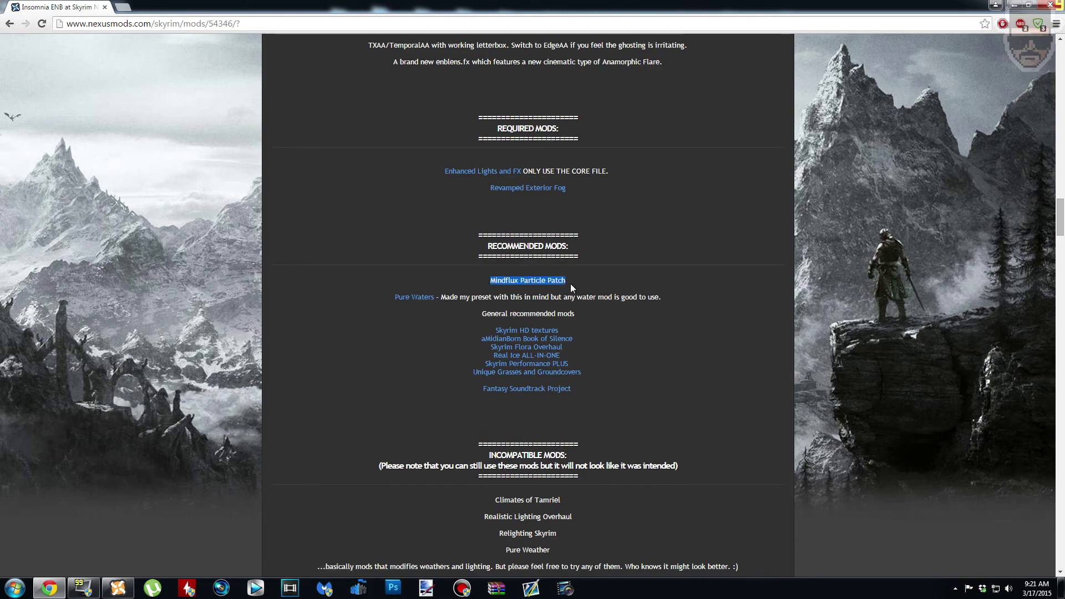
click(570, 284)
scroll(396, 422, up, 15)
scroll(412, 260, up, 10)
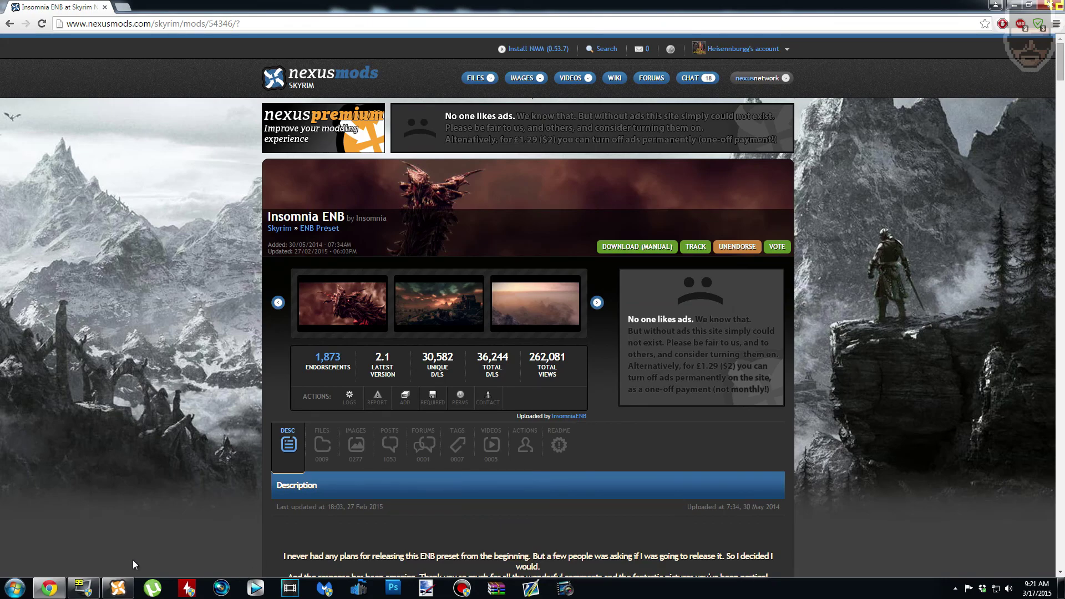
Switch to Nexus Mod Manager to check the uninstalled mods in the activation queue, and return to the Insomnia ENB page
click(118, 588)
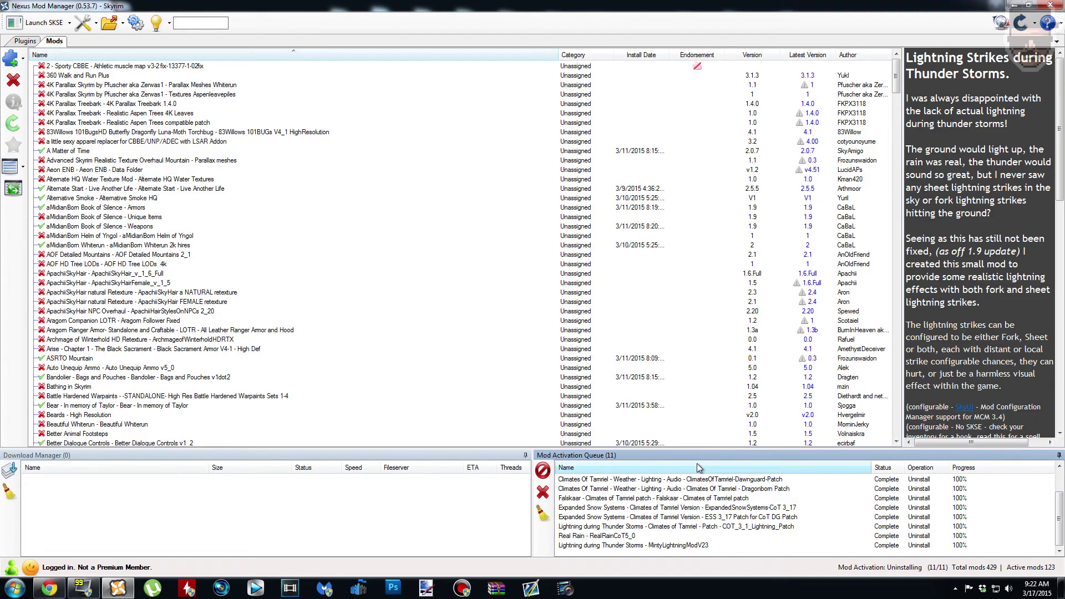
click(1016, 5)
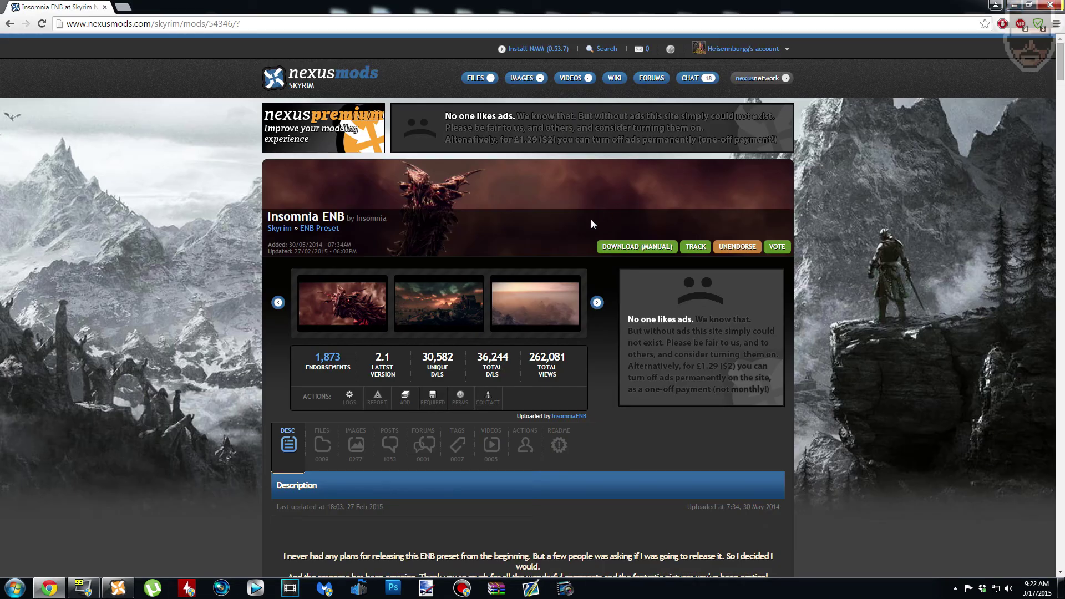
scroll(283, 325, down, 8)
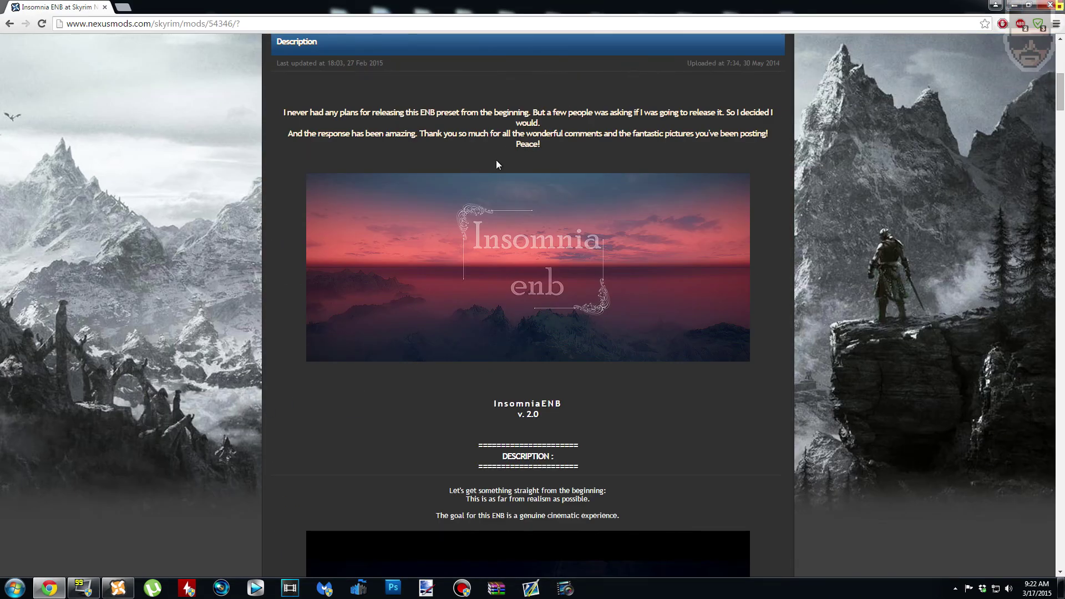
scroll(497, 164, up, 8)
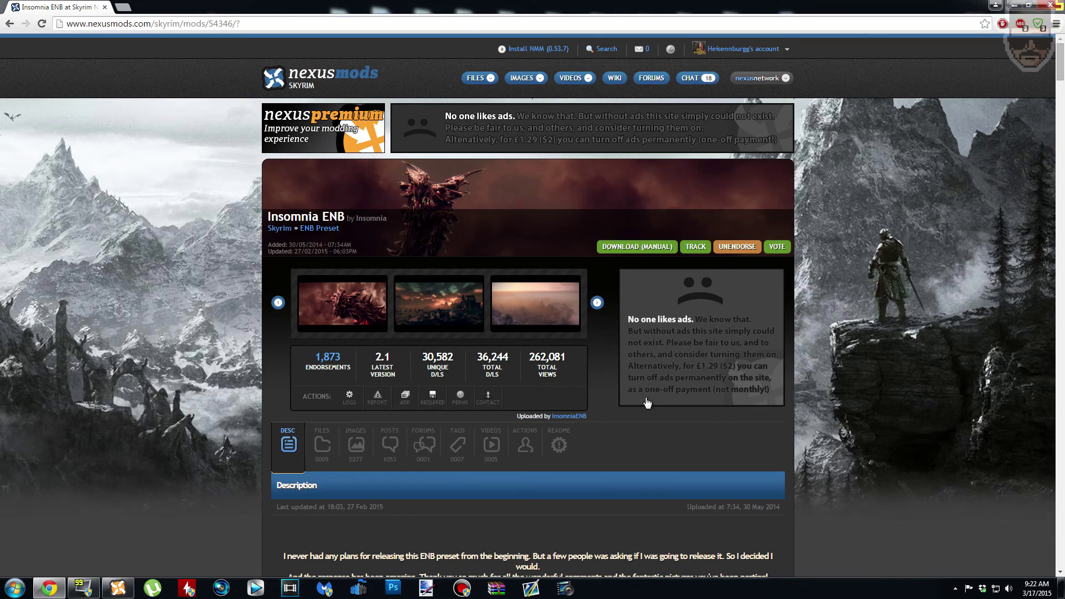
Open the ENB v0.254 binary download link from the Installation section in a new tab and switch to it
scroll(460, 450, down, 3)
scroll(472, 376, down, 5)
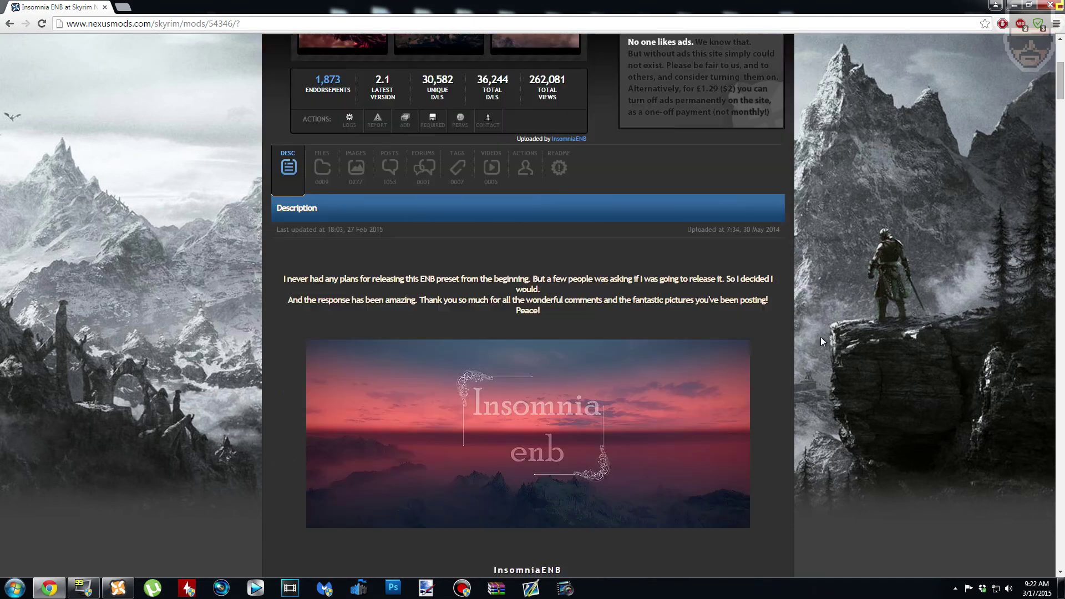
scroll(597, 408, down, 4)
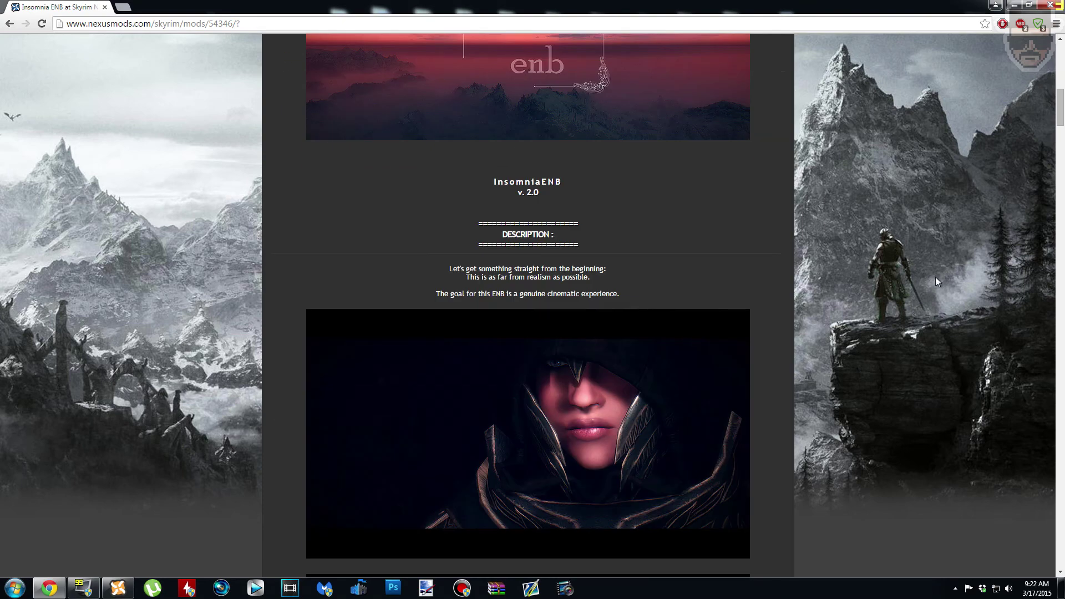
scroll(530, 303, down, 18)
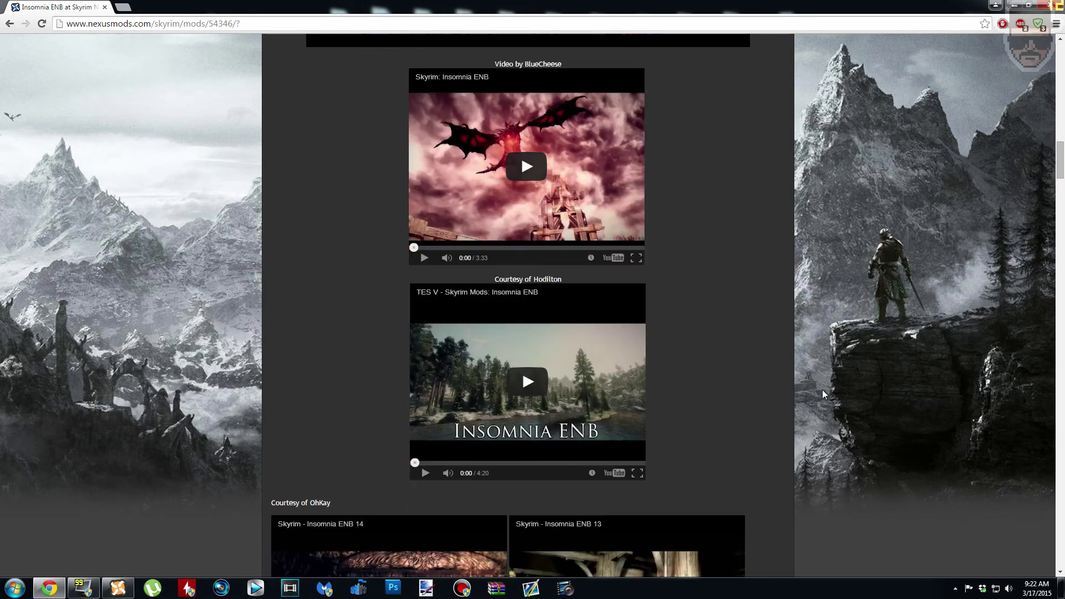
scroll(637, 438, down, 12)
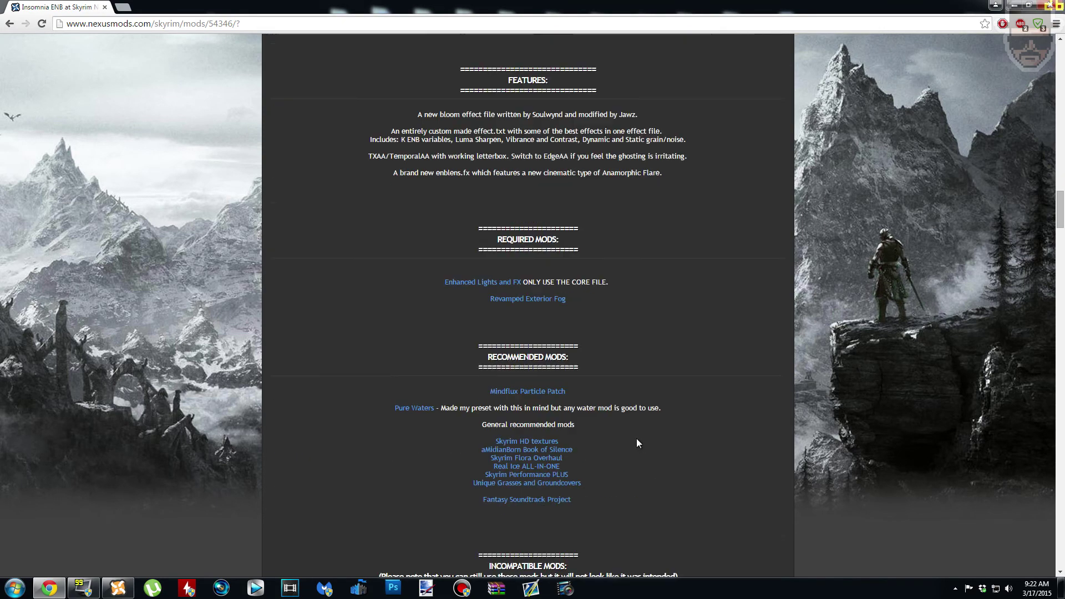
scroll(697, 425, down, 7)
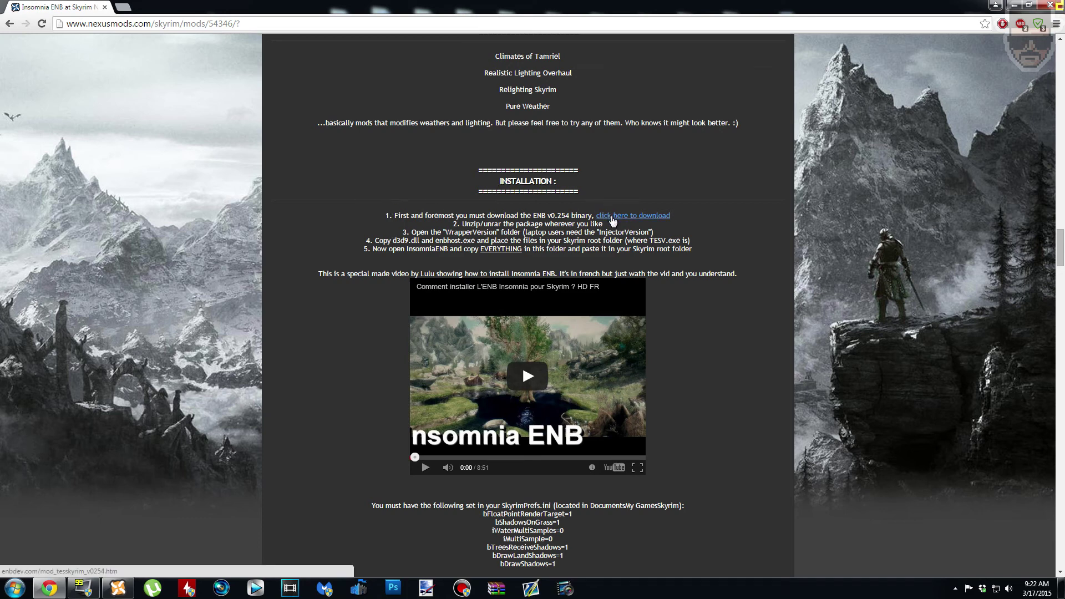
right_click(657, 221)
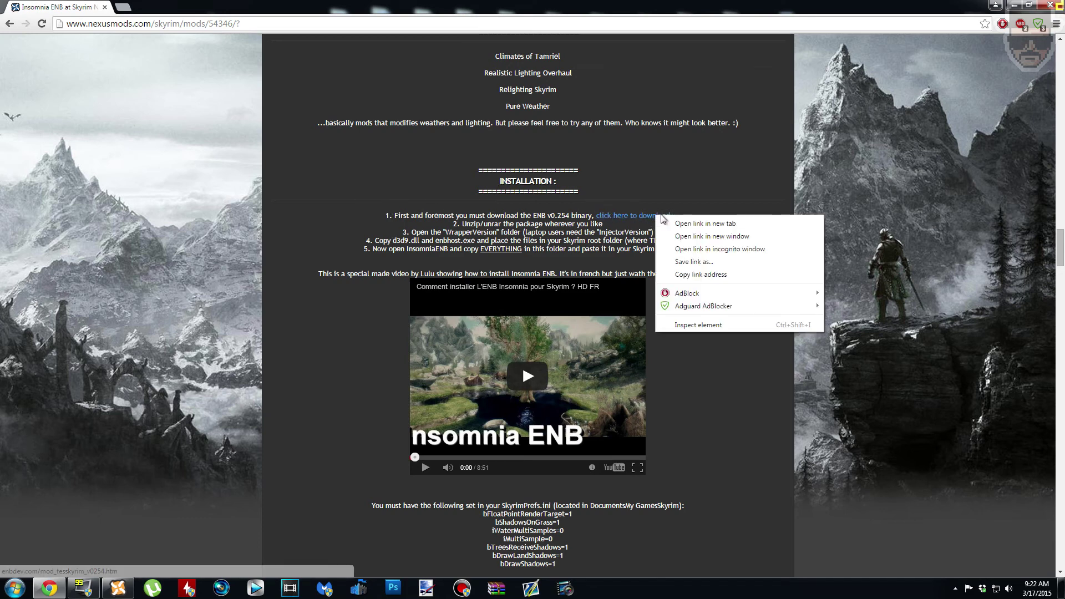
click(716, 224)
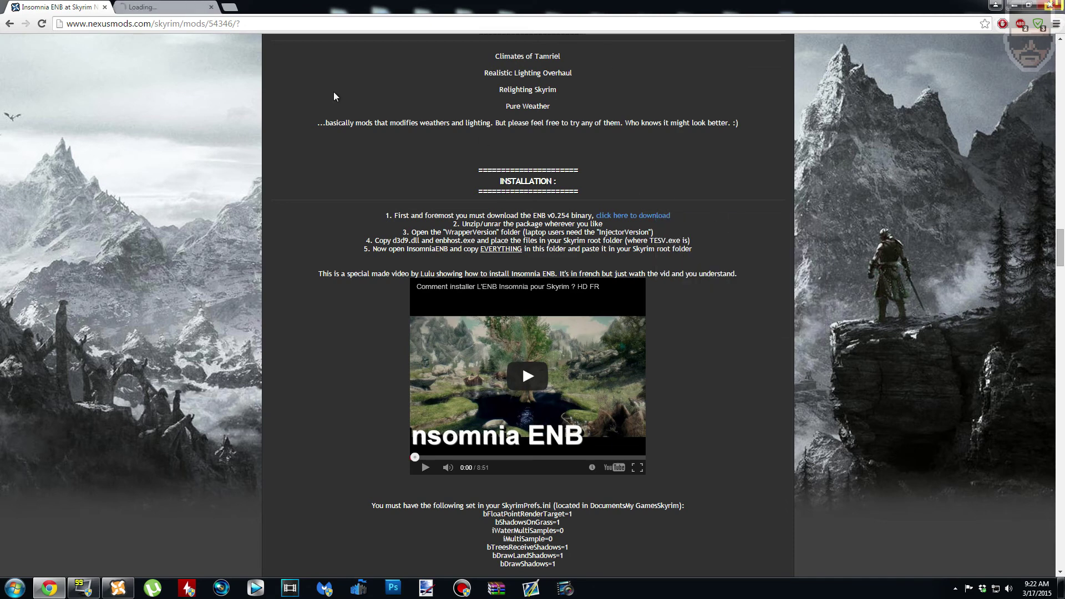
click(166, 10)
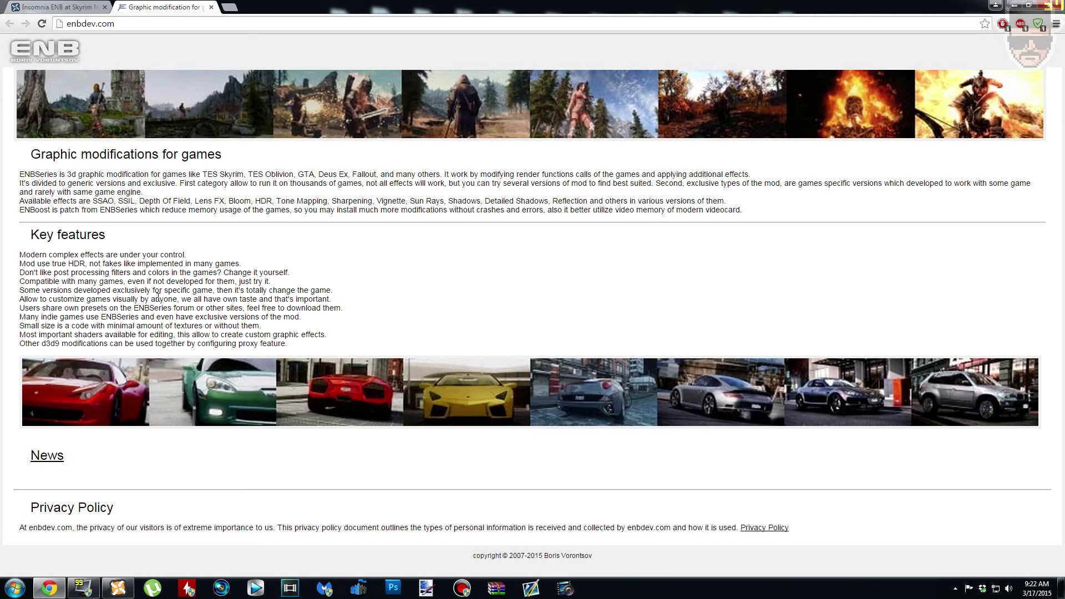
Enter the enbdev.com site through its News link and open the TES Skyrim graphic modification page from the download list
click(58, 460)
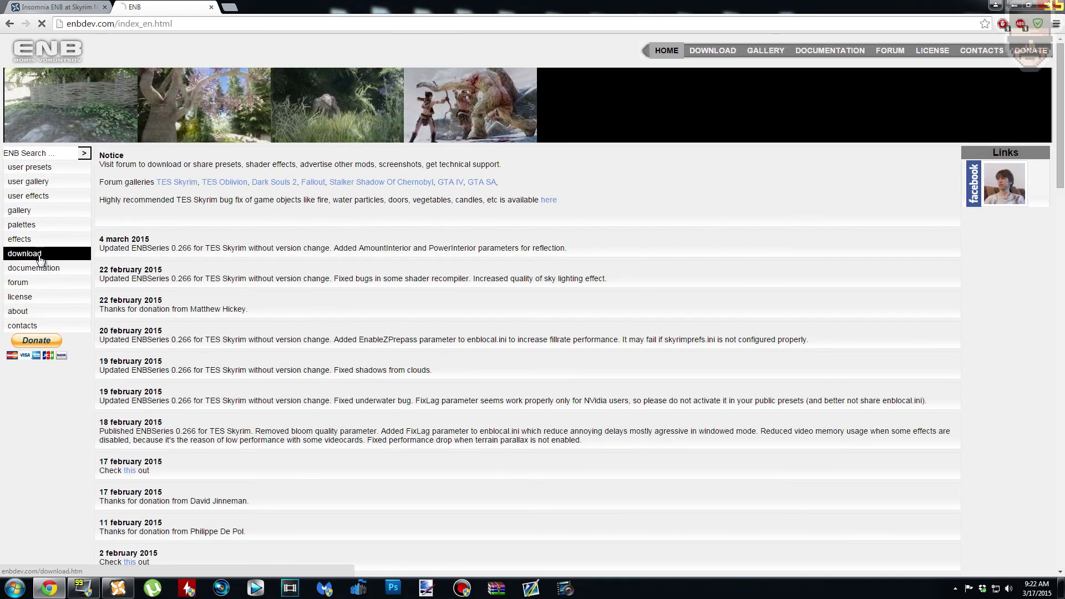
click(38, 253)
scroll(224, 354, down, 15)
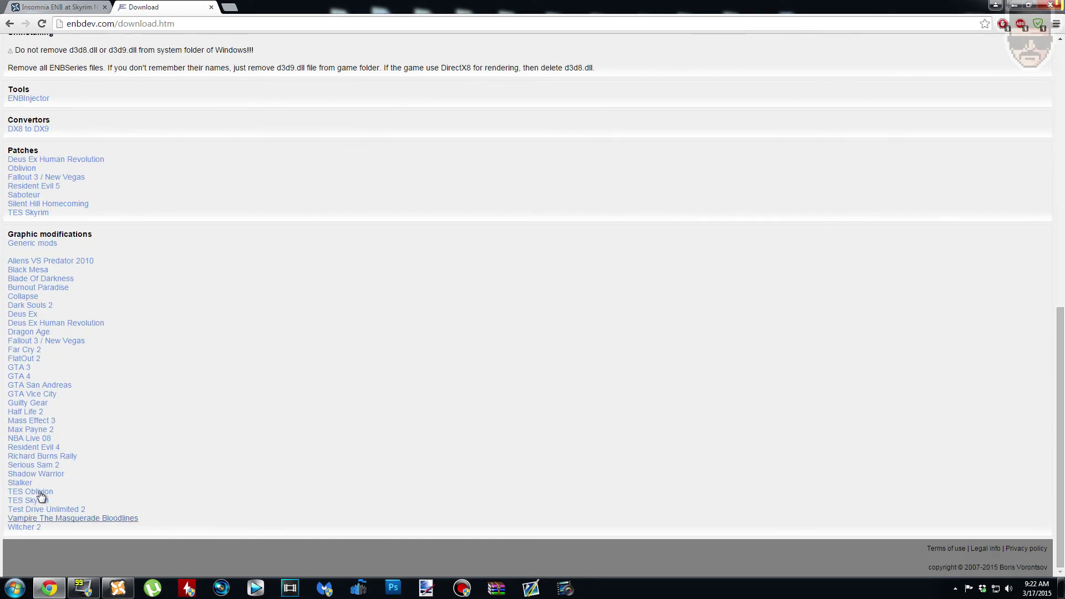
click(44, 502)
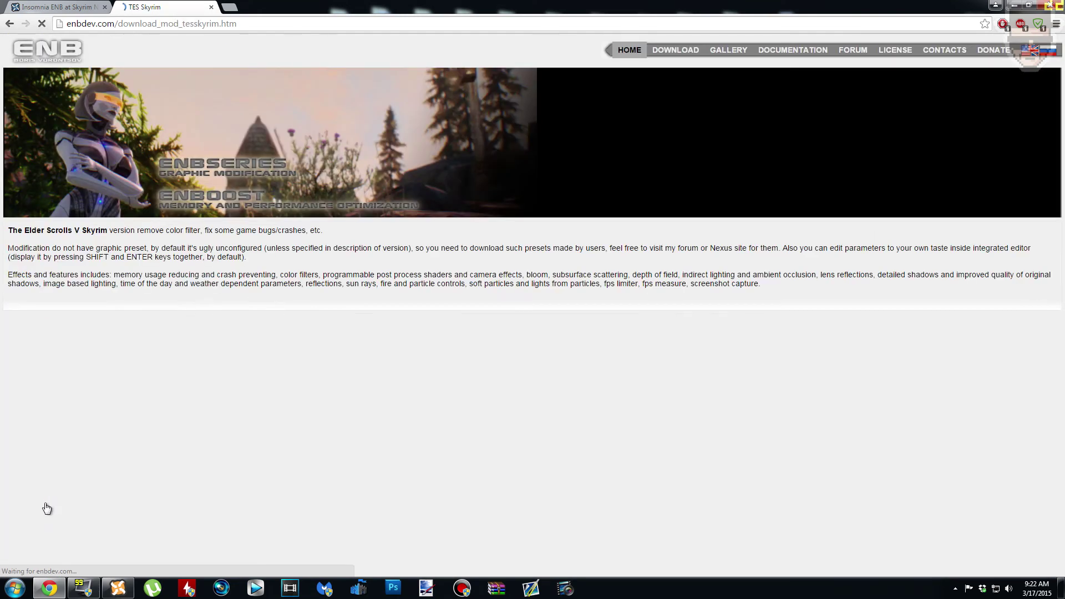
Open the ENBSeries v0.262 page for TES Skyrim and download its archive
scroll(184, 430, down, 2)
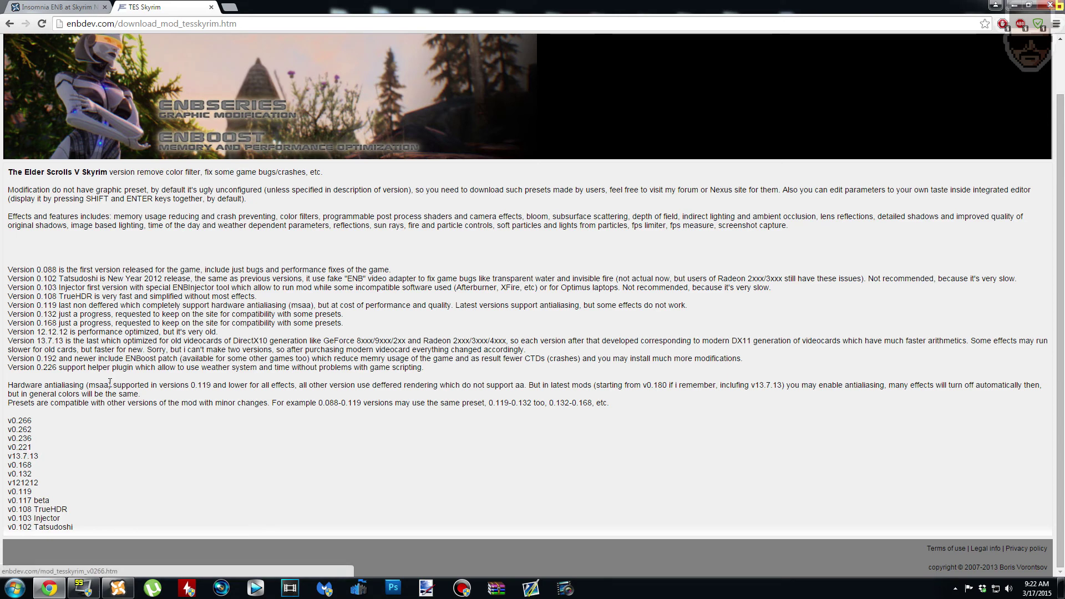
click(25, 432)
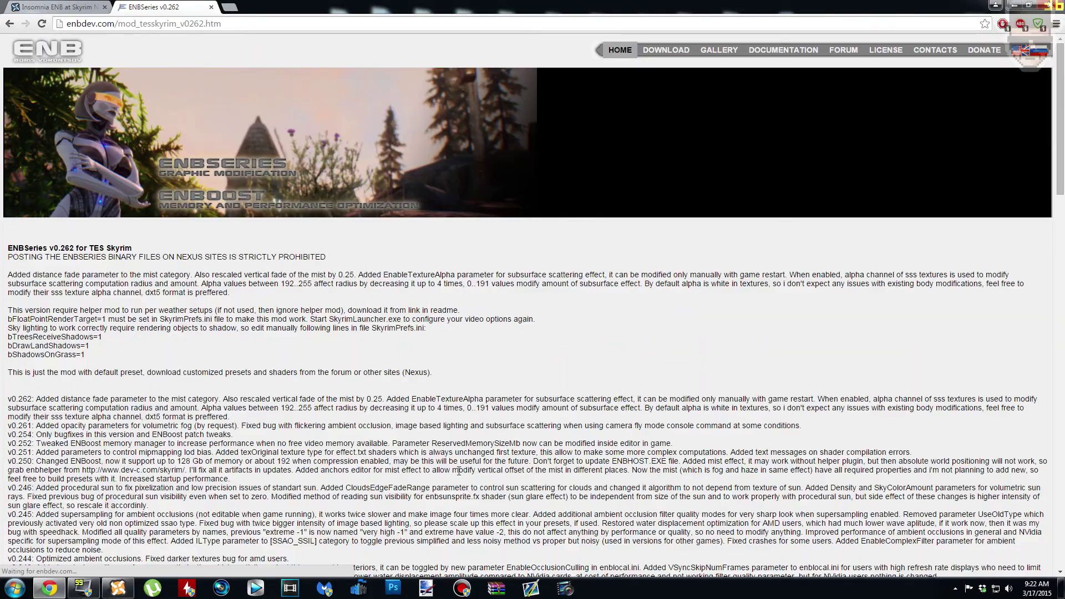
scroll(170, 337, down, 2)
scroll(169, 337, up, 4)
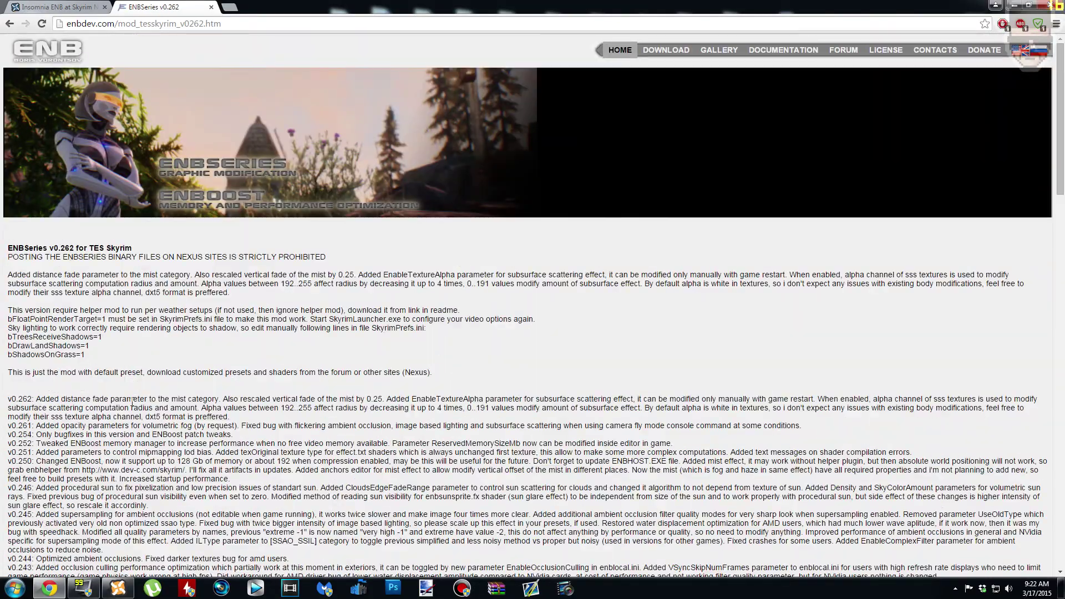
scroll(132, 404, down, 20)
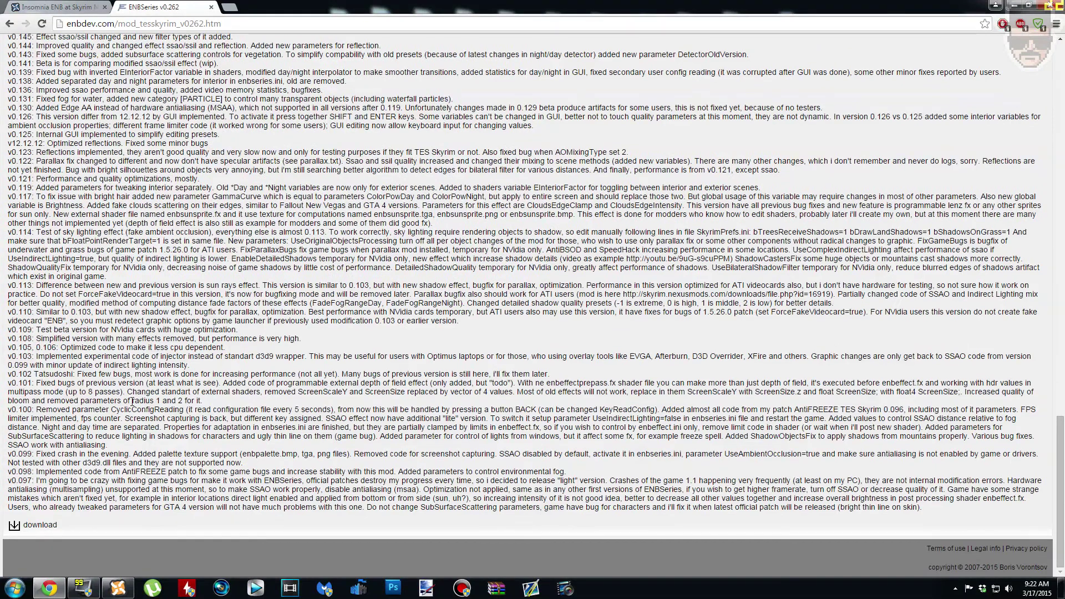
click(40, 525)
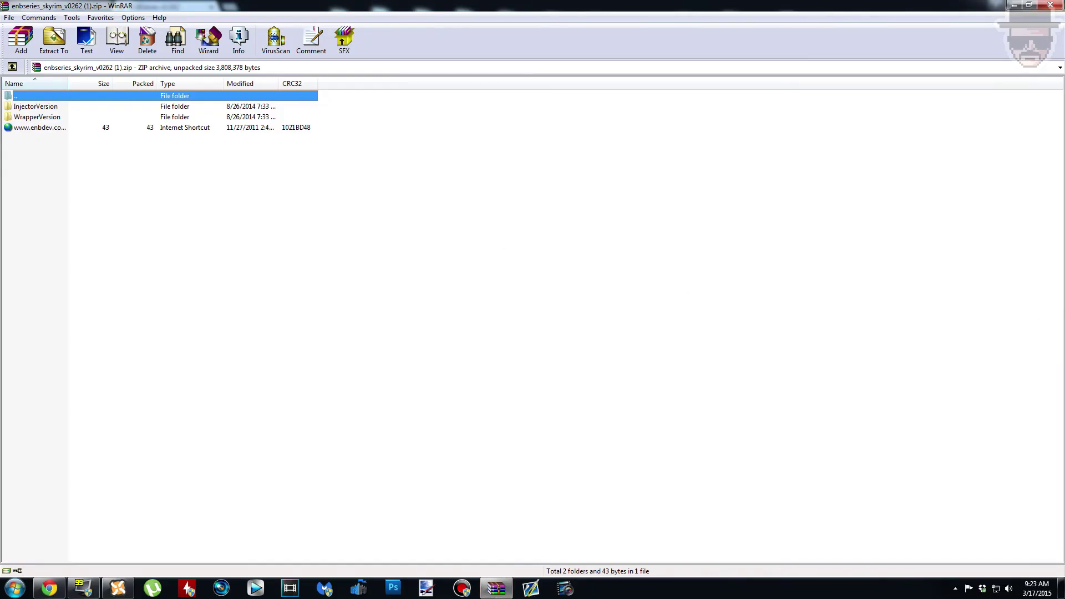
Copy enbseries_skyrim_v0262 (1).zip from the Downloads folder in WinRAR to the desktop and close WinRAR
click(1030, 5)
click(1010, 6)
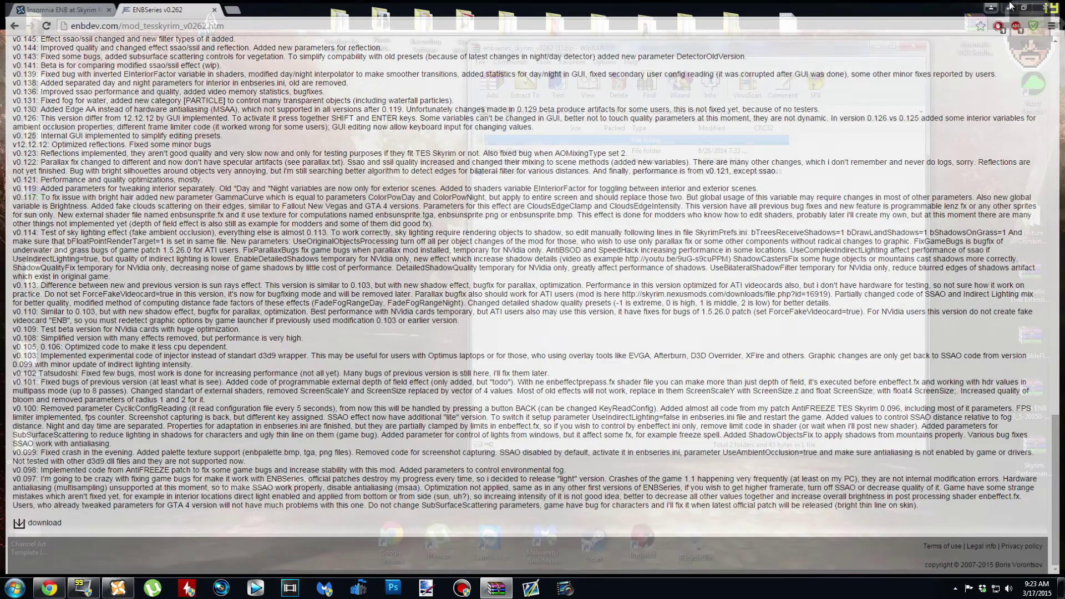
key(BackSpace)
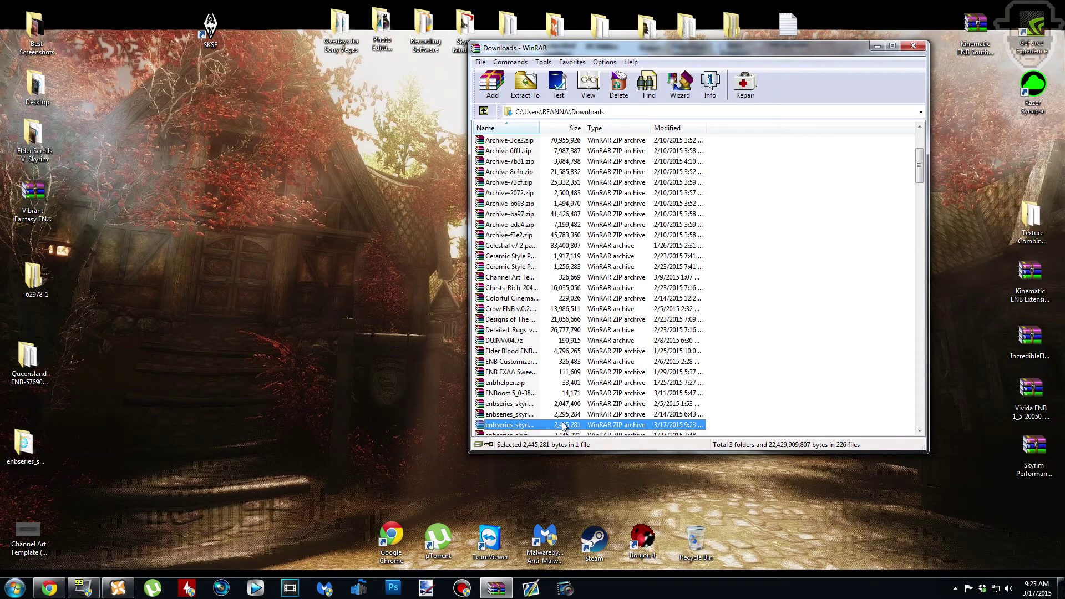
drag(246, 155, 239, 203)
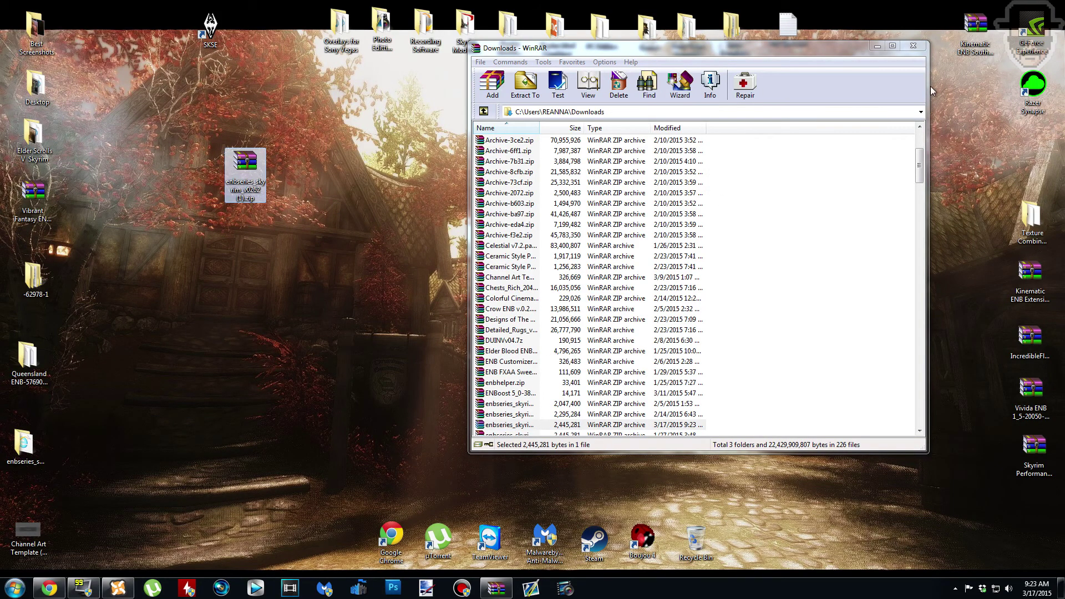
click(914, 46)
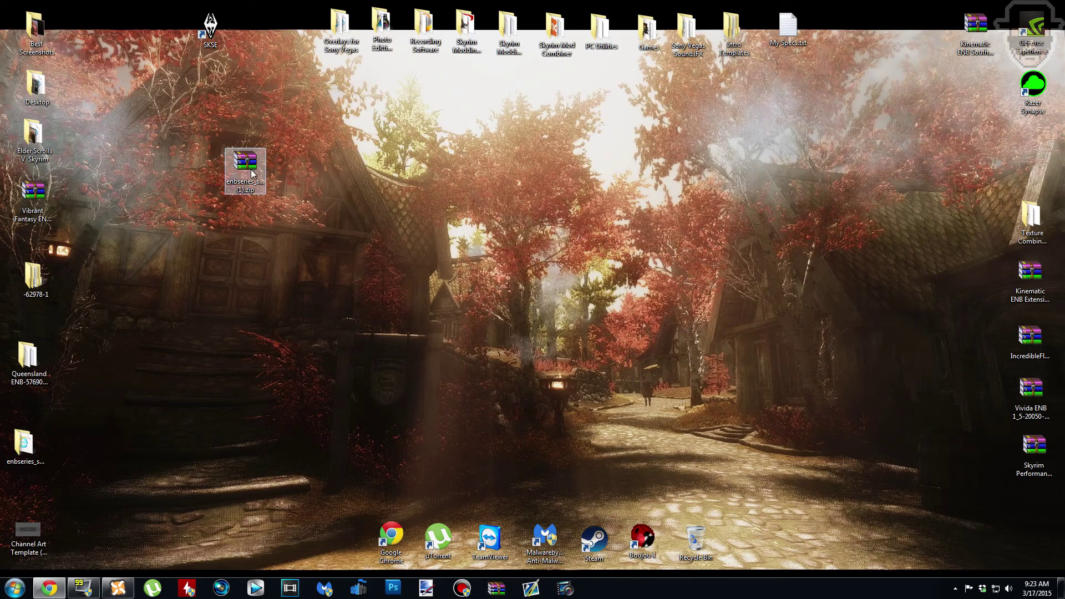
Switch back to Chrome and close the ENBSeries v0.262 page, returning to the Insomnia ENB page
click(49, 588)
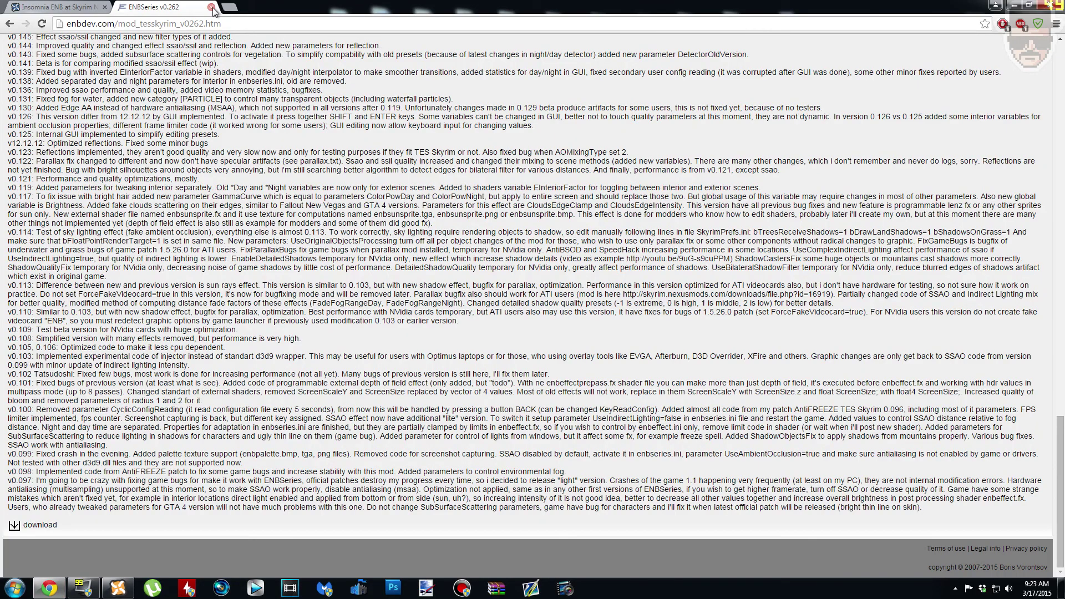
click(212, 7)
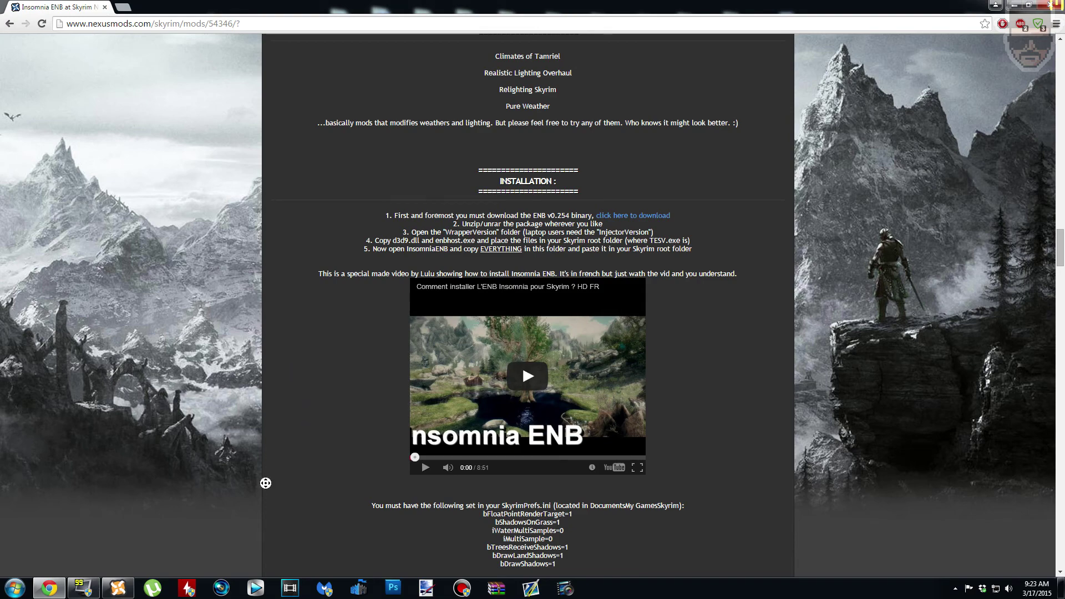
Open the Insomnia ENB files list and manually download the Insomnia ENB Quality version, accepting the required-files notice and closing the download notice
scroll(267, 486, up, 15)
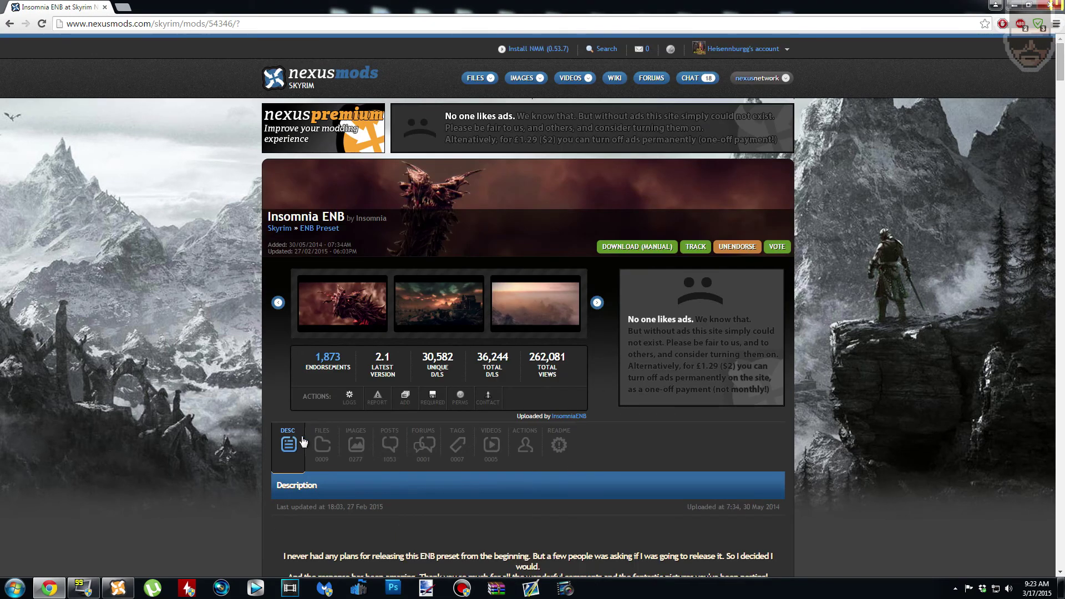
click(322, 453)
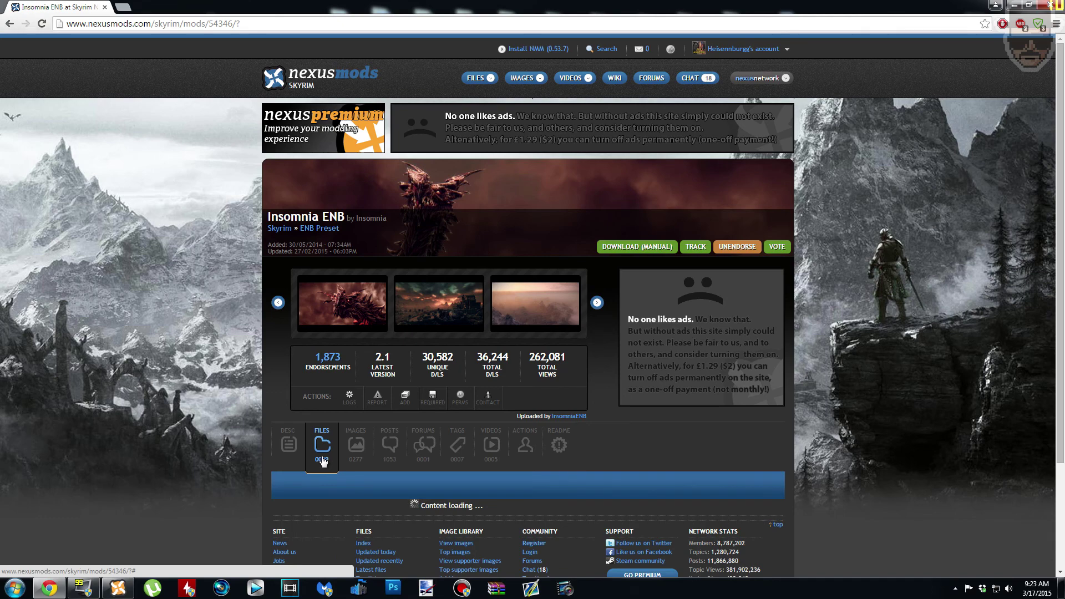
scroll(233, 433, down, 2)
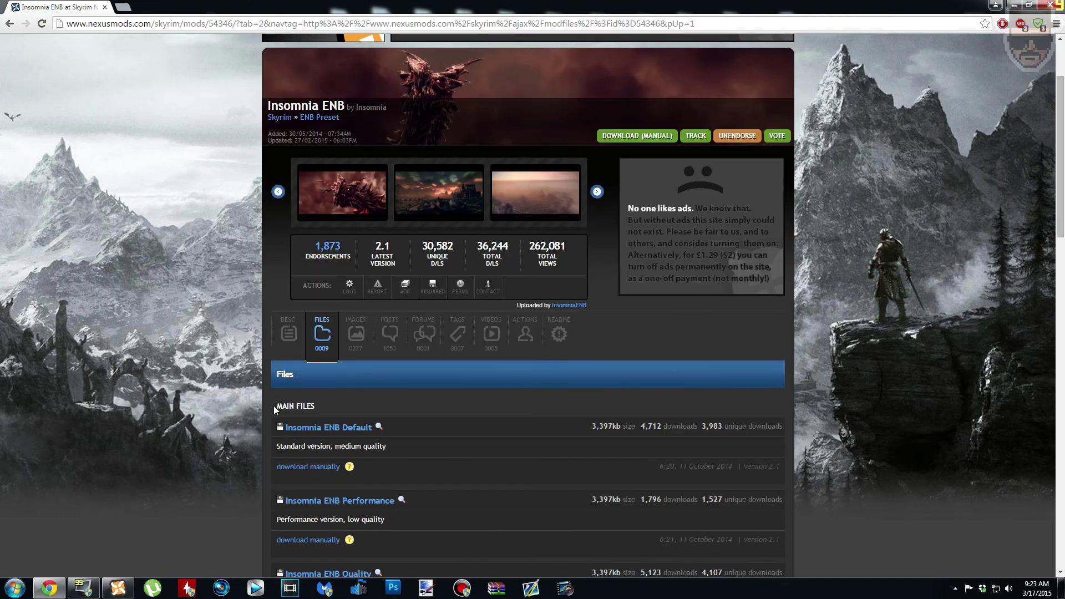
scroll(233, 422, down, 2)
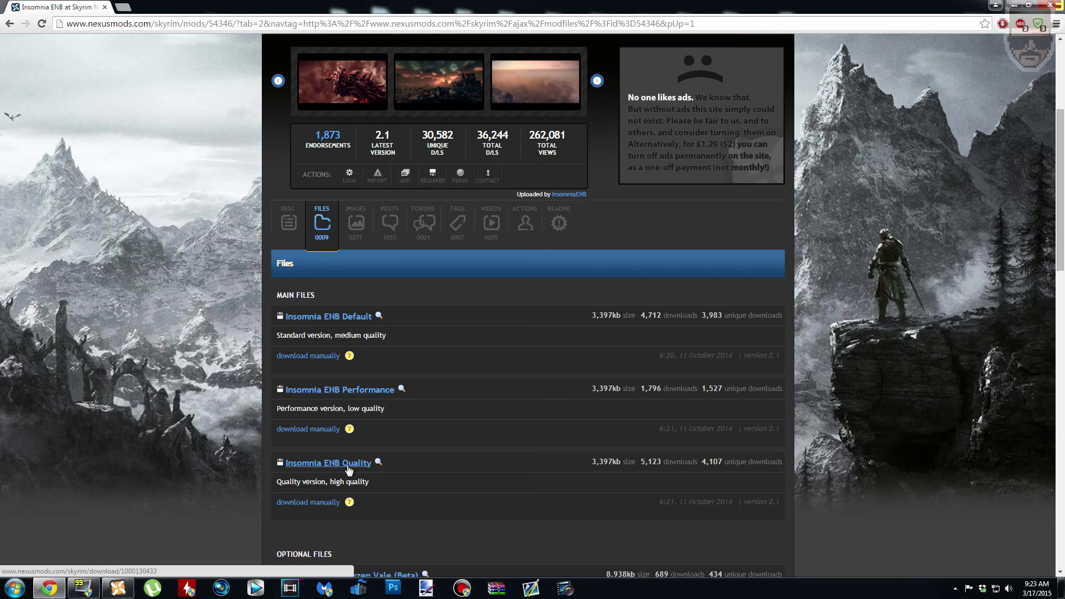
scroll(489, 322, down, 1)
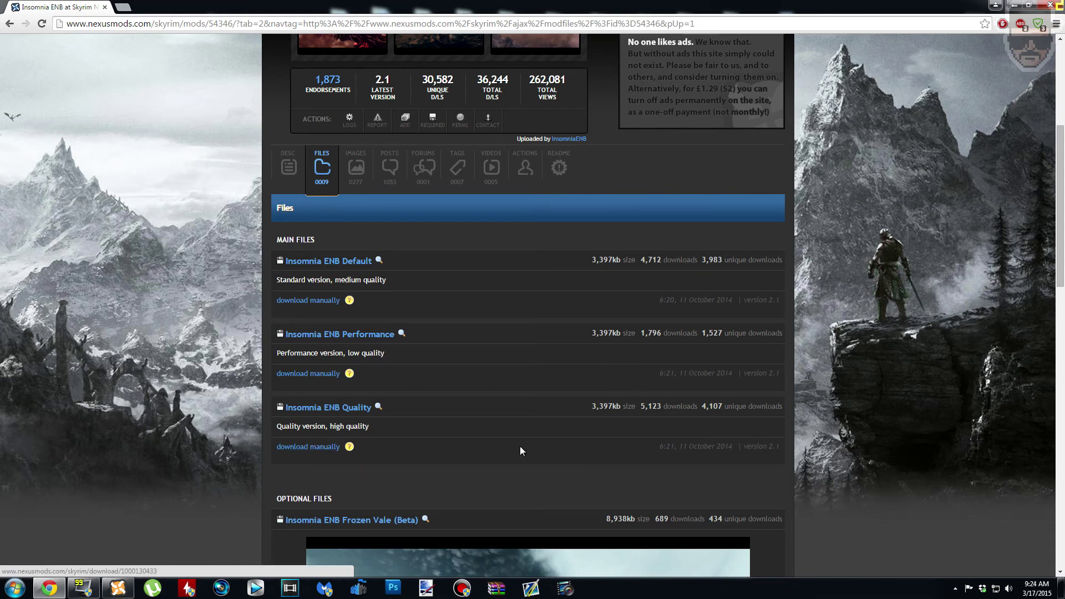
click(325, 448)
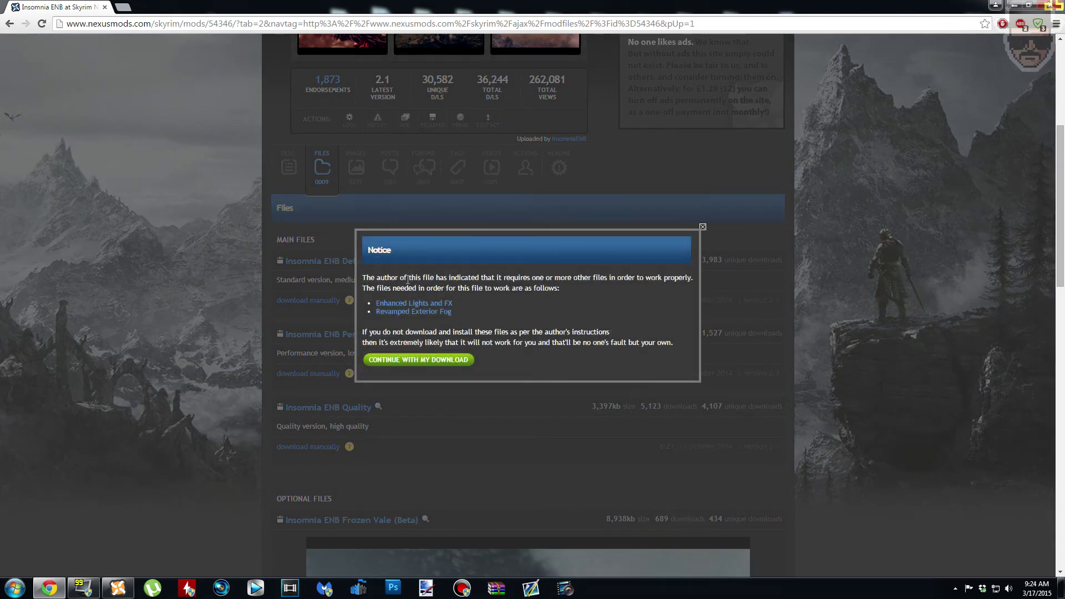
click(418, 359)
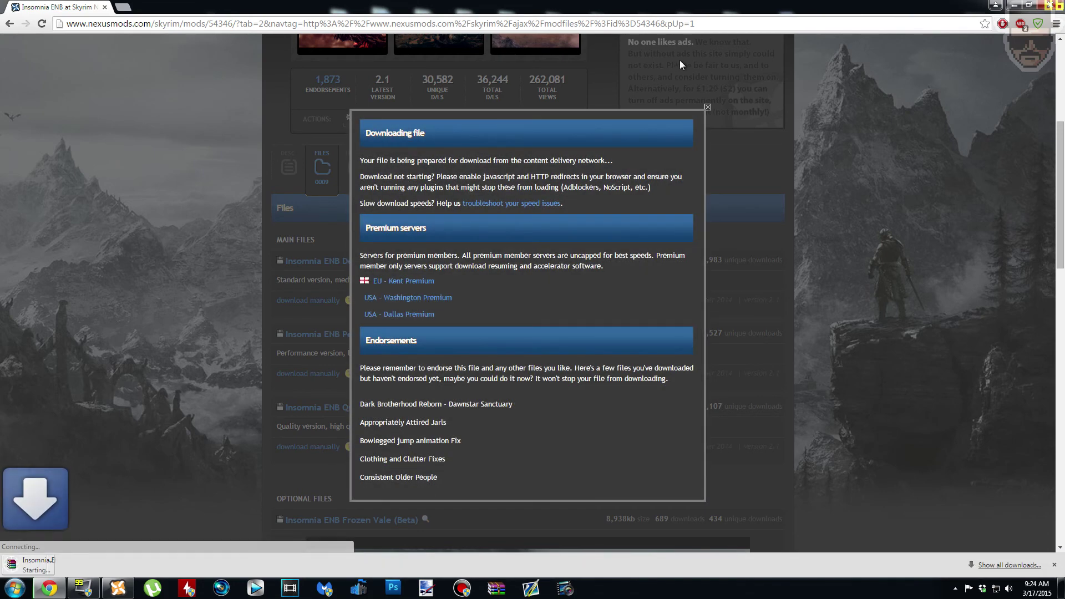
click(702, 104)
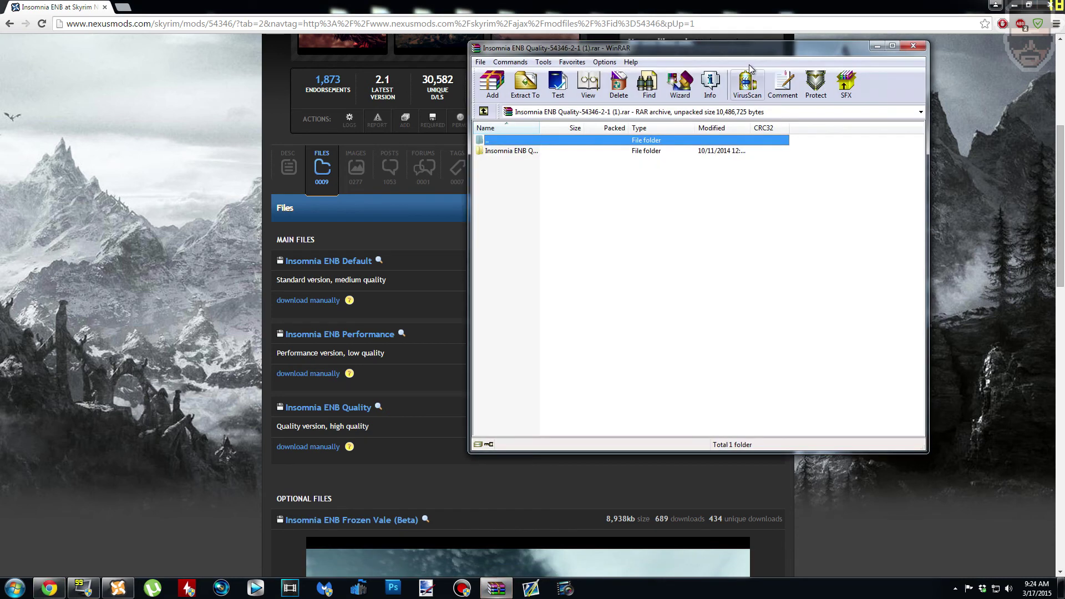
Copy the Insomnia ENB Quality-54346-2-1 (1).rar archive from the Downloads folder in WinRAR to the desktop, below the enbseries archive, and close WinRAR
click(1015, 5)
drag(748, 57, 773, 92)
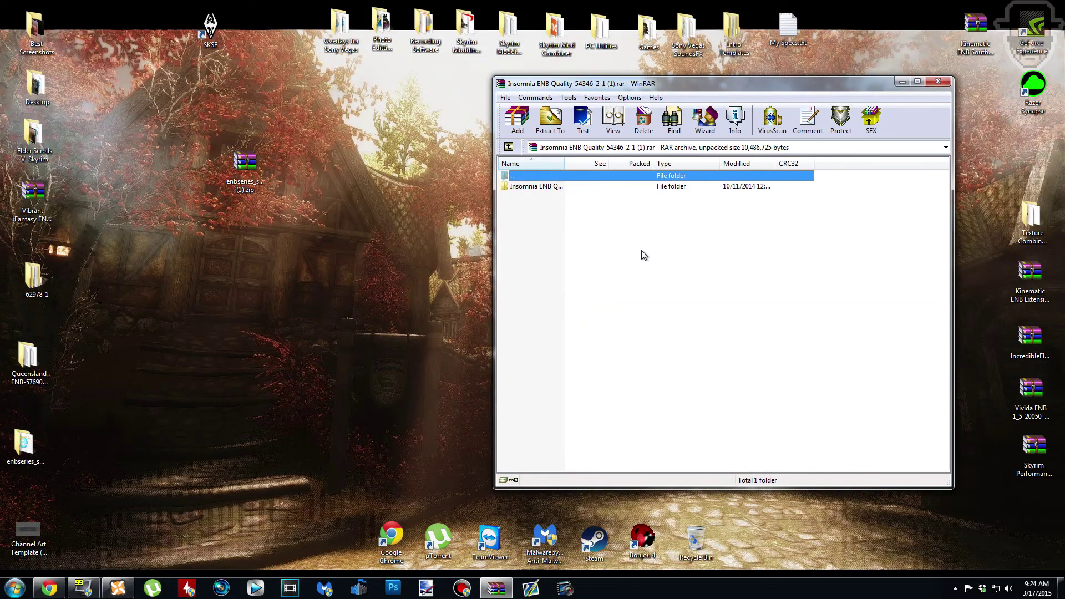
key(BackSpace)
drag(618, 461, 252, 279)
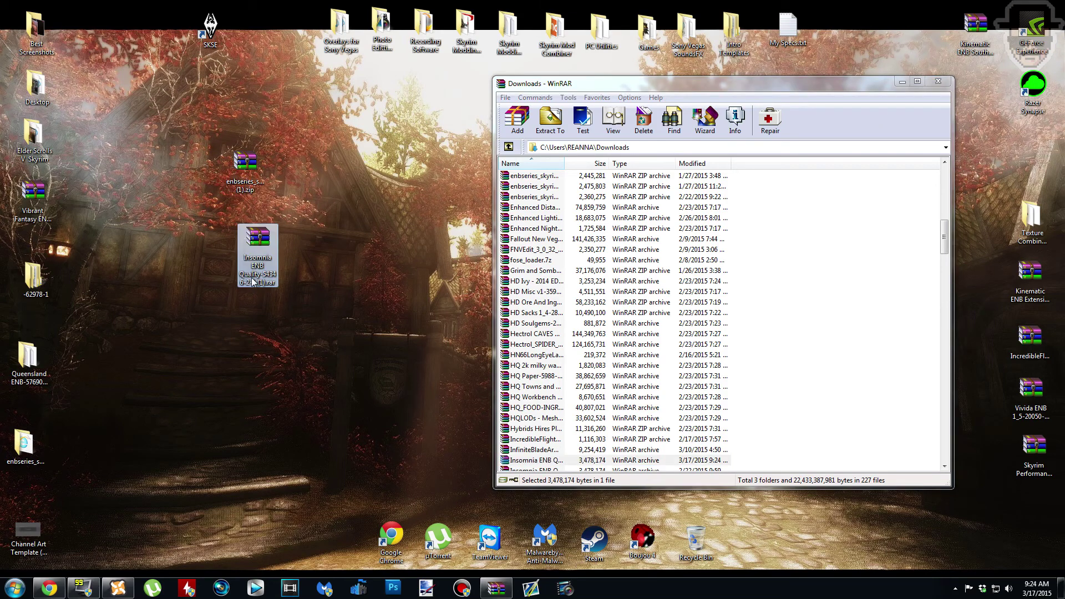
click(939, 83)
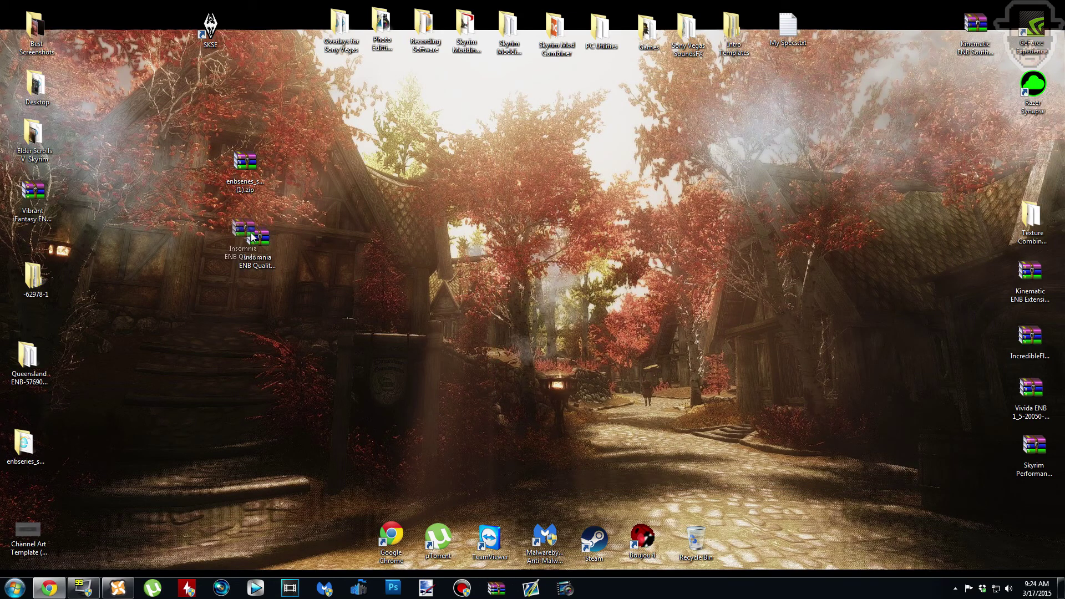
drag(250, 232, 251, 232)
Switch back to Chrome and review the installation instructions in the Insomnia ENB description
click(49, 588)
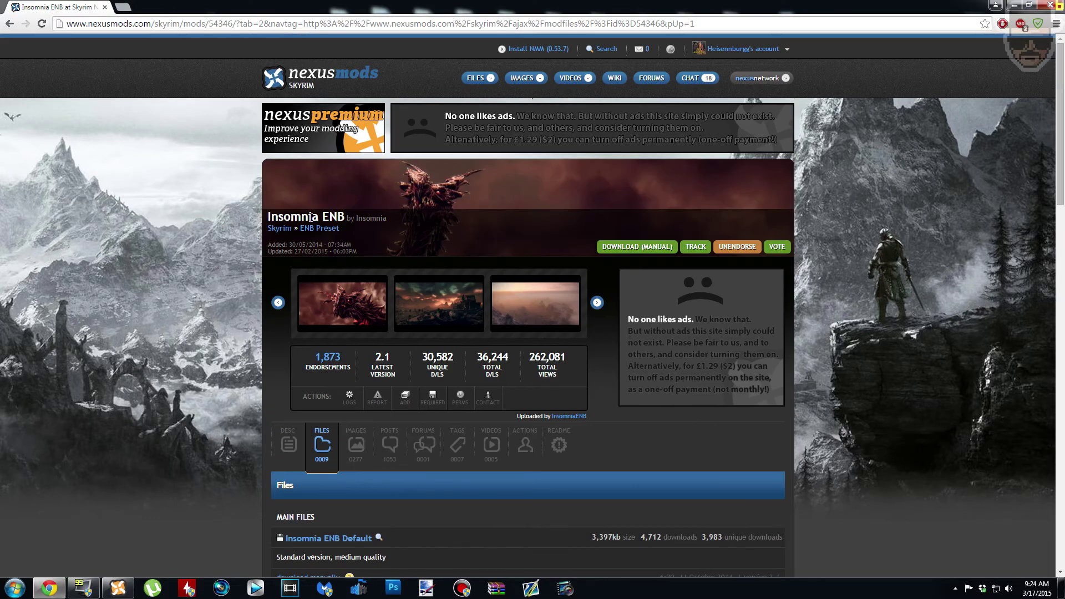
click(288, 447)
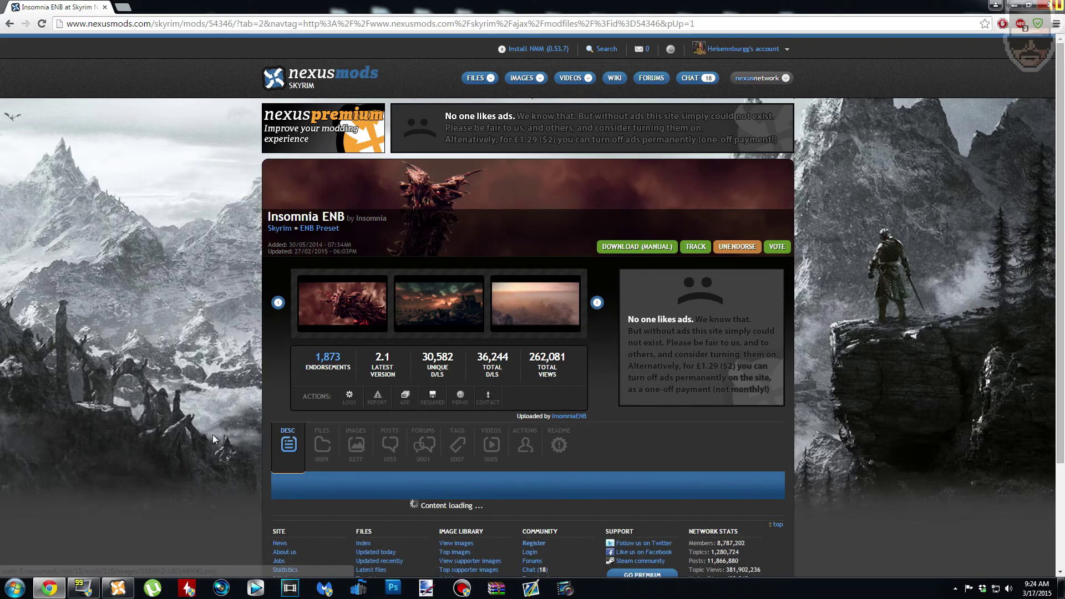
scroll(290, 377, down, 15)
scroll(888, 289, down, 20)
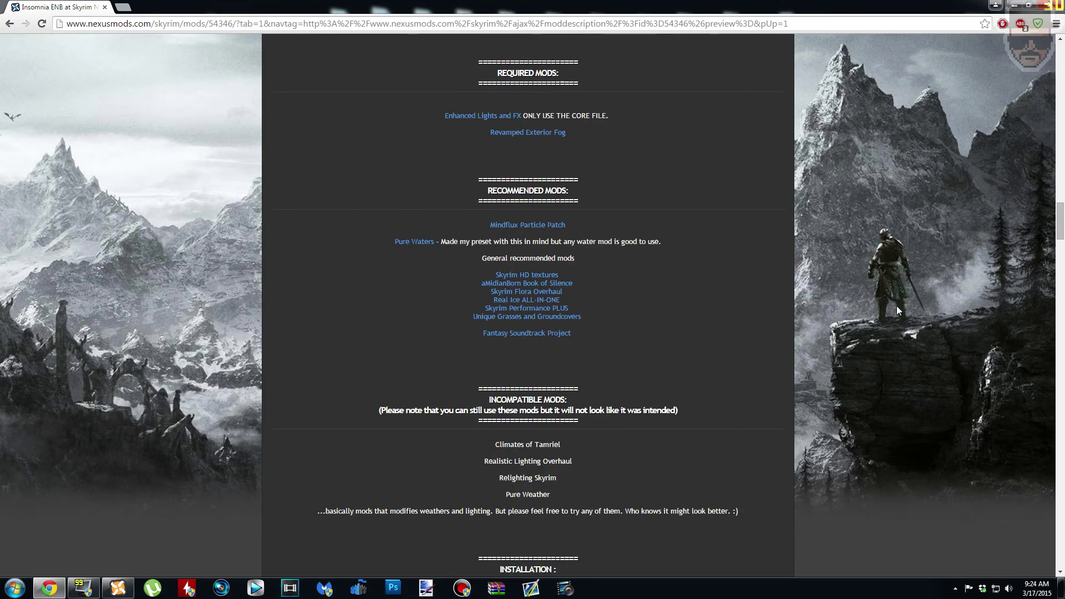
scroll(863, 431, down, 7)
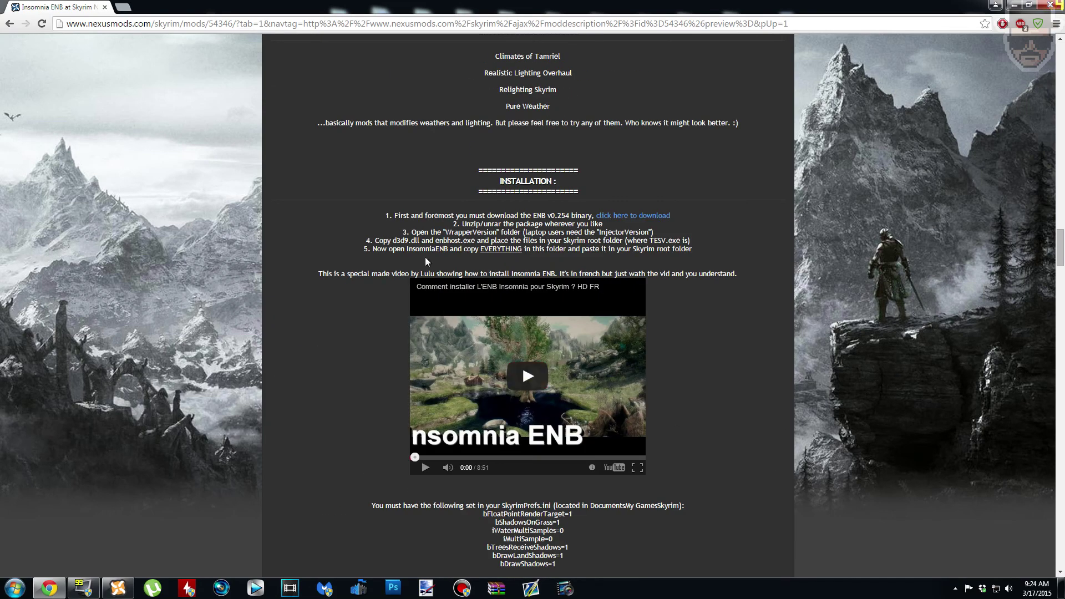
Open the Skyrim root folder from the SKSE desktop shortcut's file location and restore its window to a smaller size beside the archives
click(1013, 4)
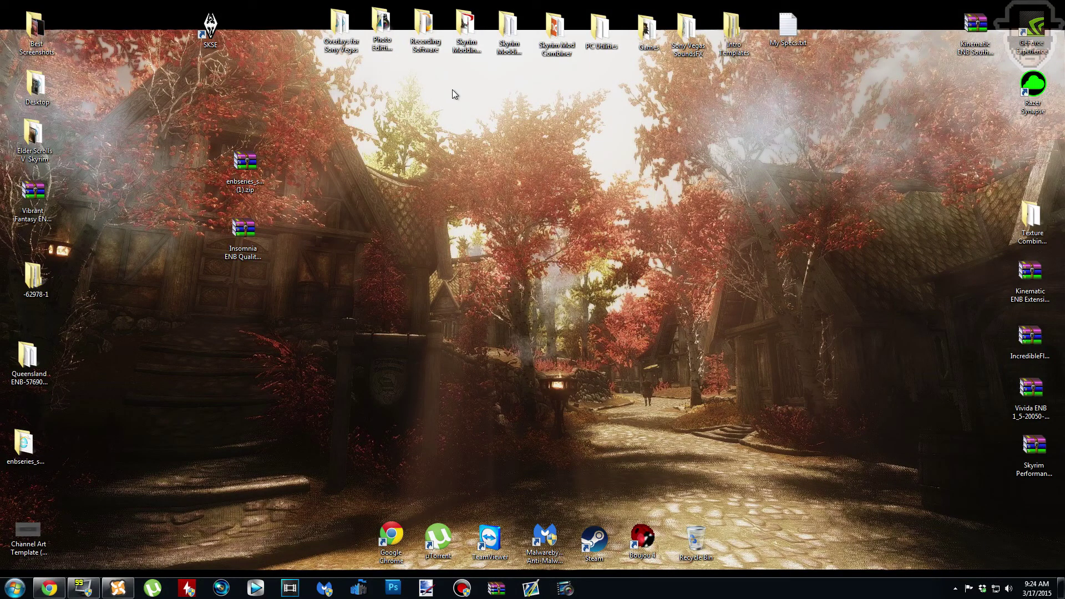
right_click(210, 23)
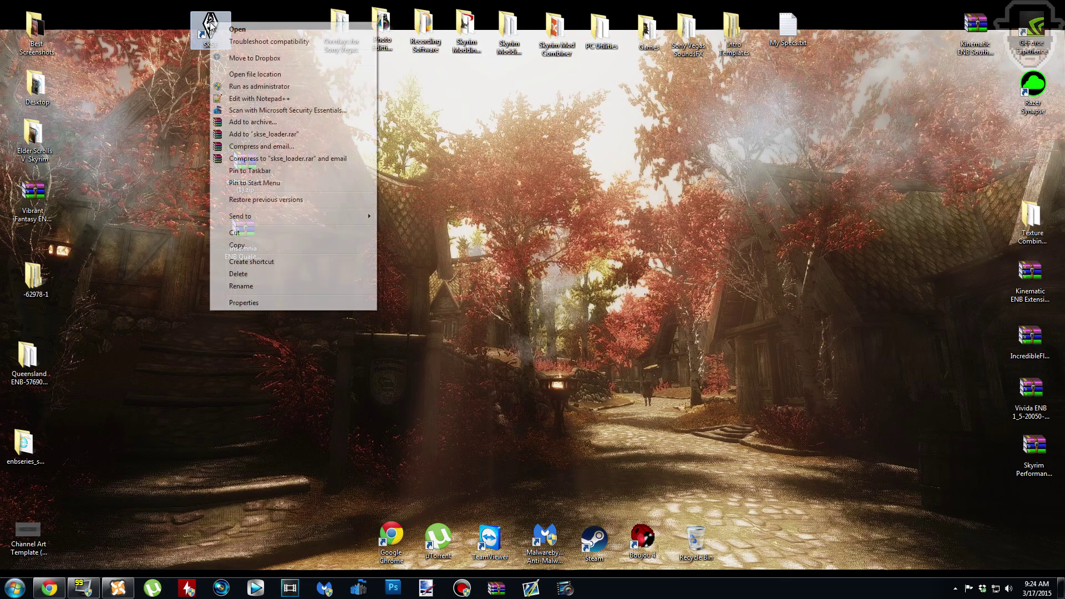
click(267, 74)
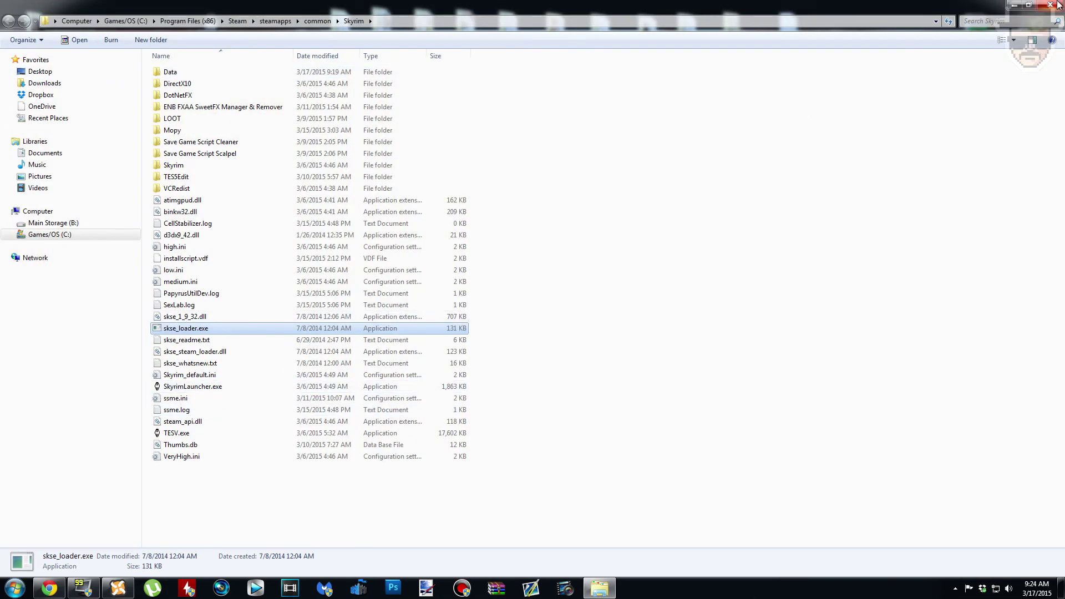
click(1028, 7)
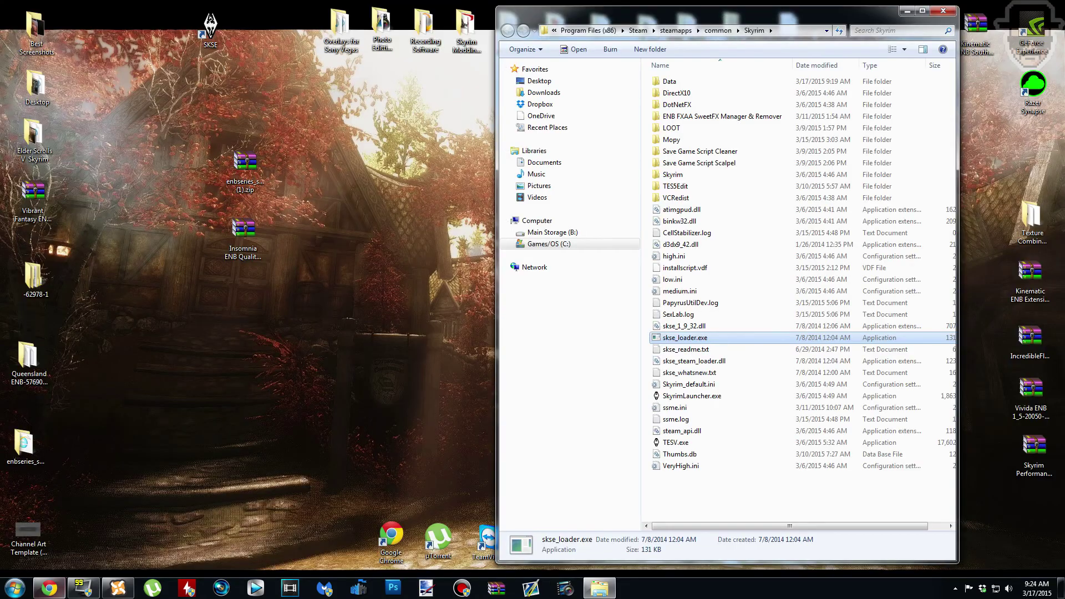
Switch to Nexus Mod Manager, open Skyrim's game folder from there and minimize the manager
click(117, 588)
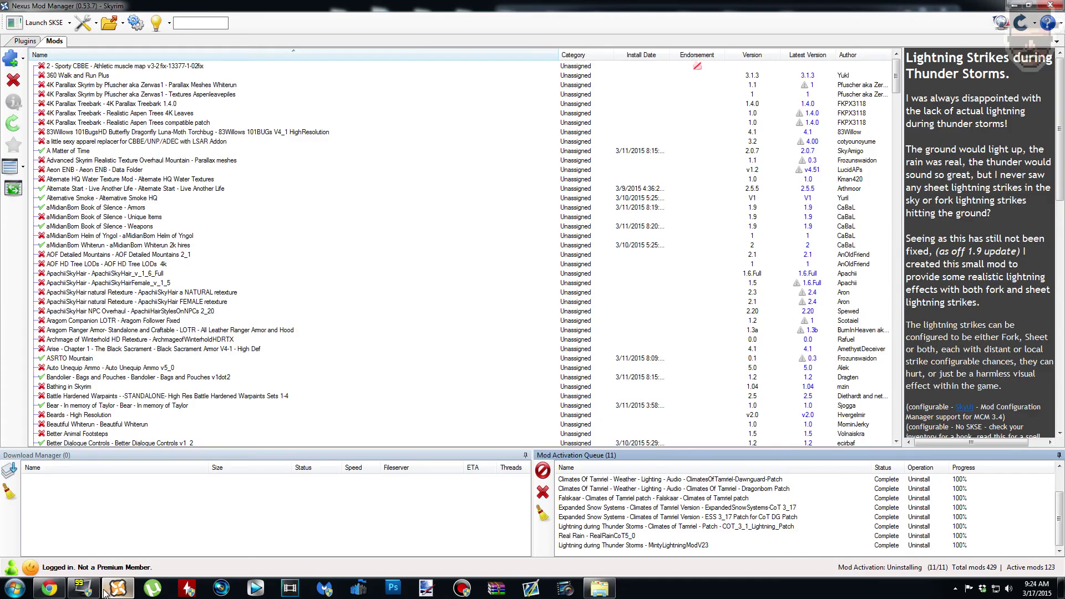
click(113, 28)
click(113, 28)
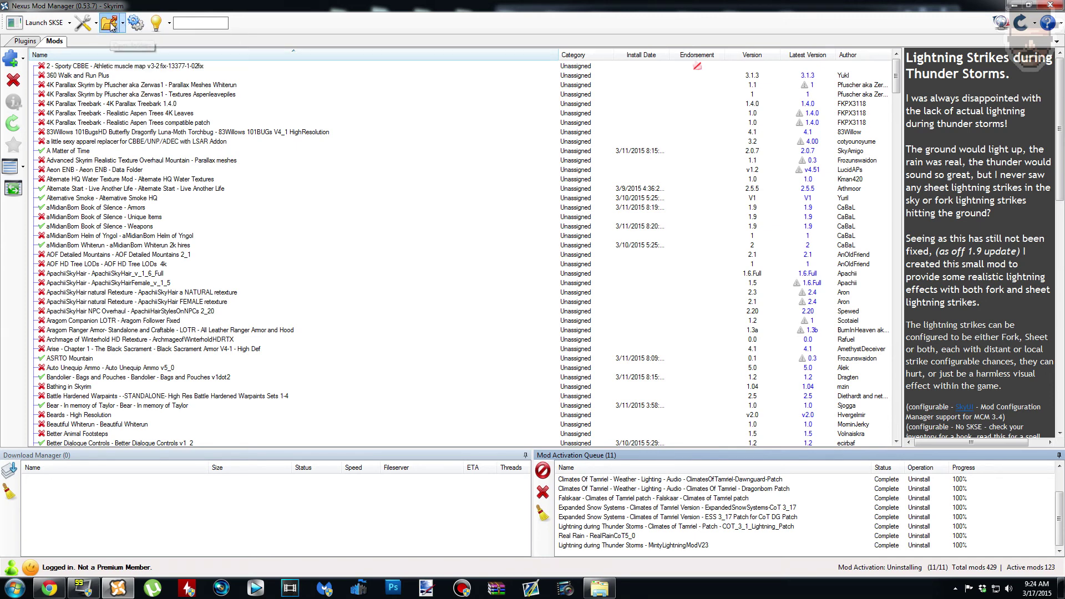
click(112, 28)
click(115, 40)
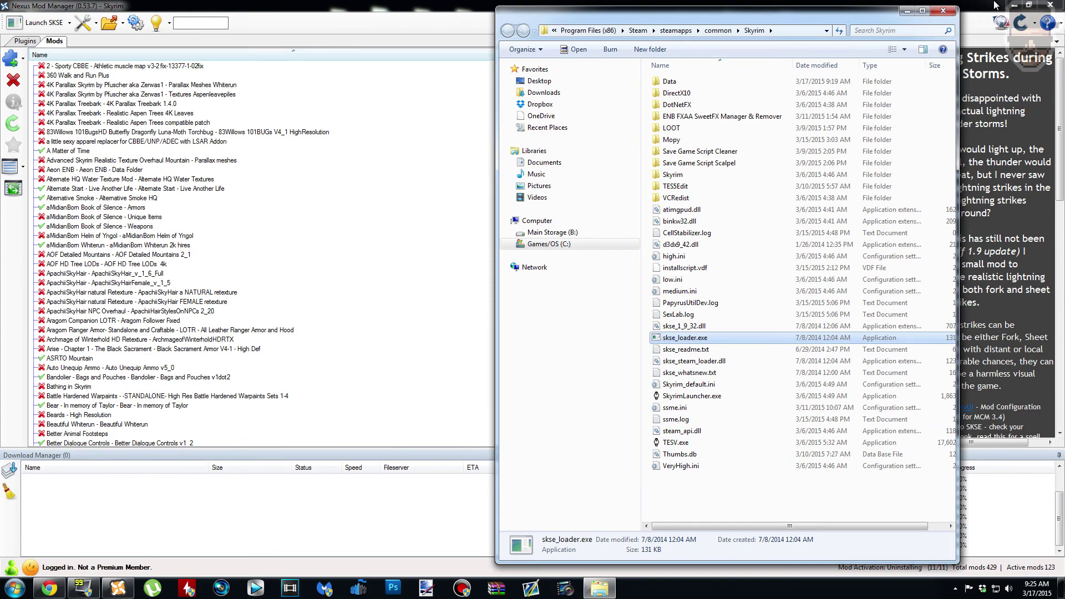
click(1012, 6)
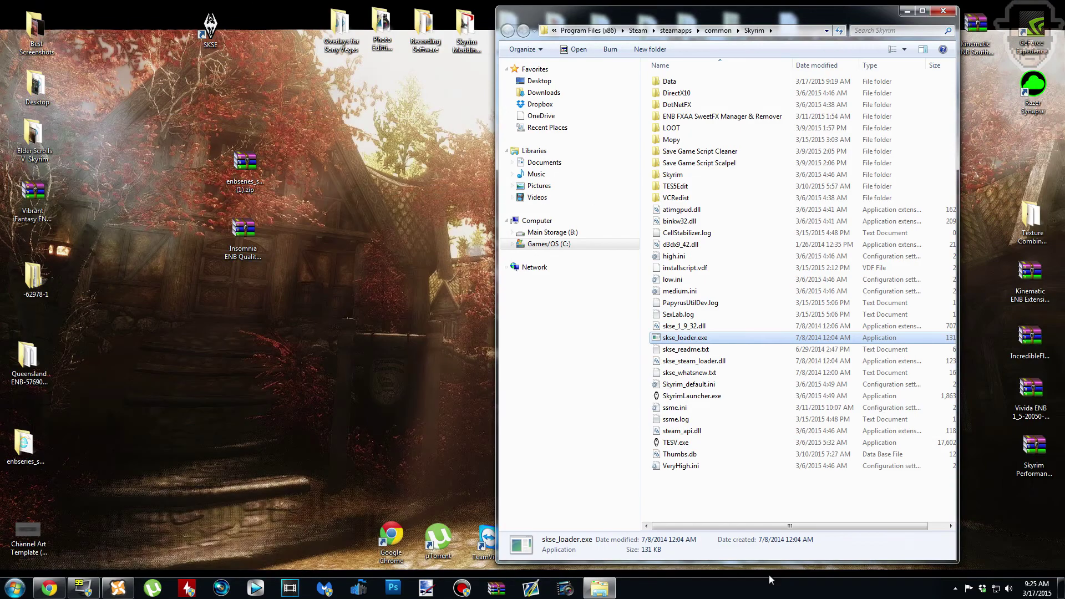
Check the Skyrim root folder for SkyrimLauncher.exe and TESV.exe, look through its Data folder, and minimize the folder window
click(701, 398)
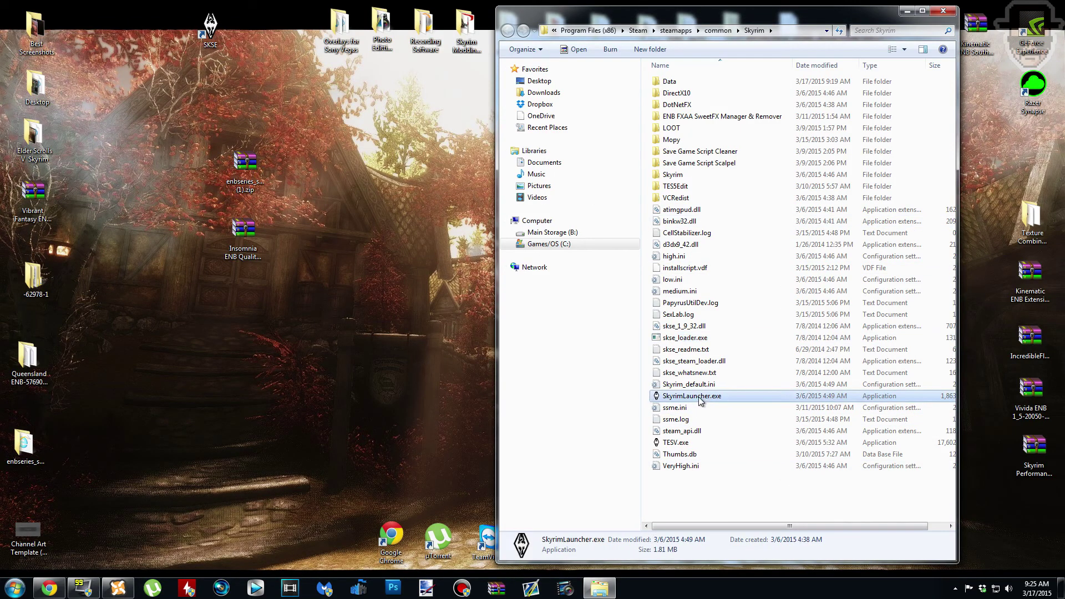
ctrl+click(697, 443)
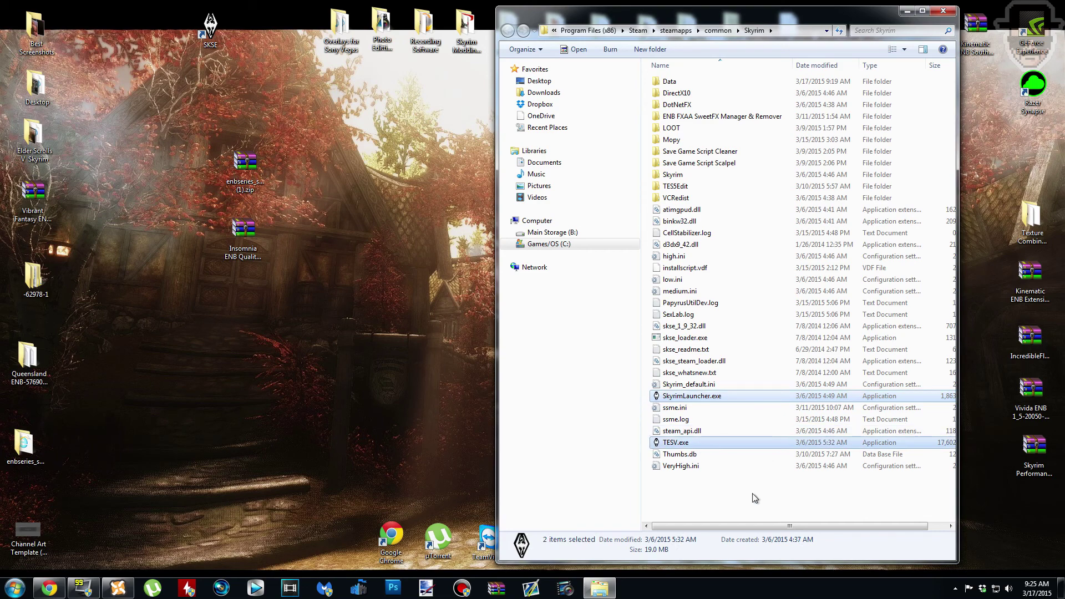
double_click(670, 81)
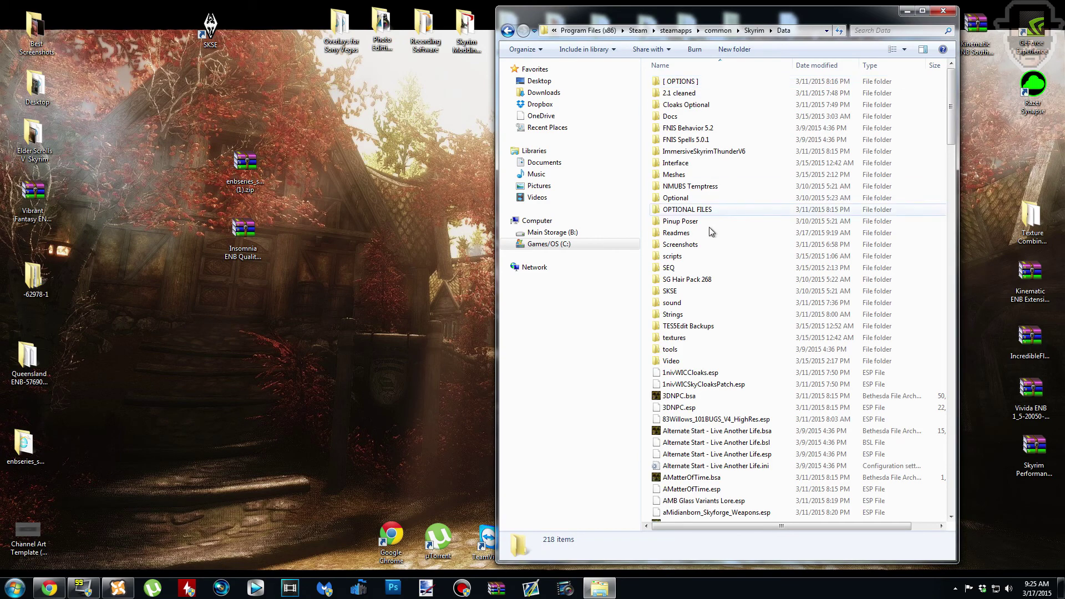
scroll(719, 289, down, 9)
scroll(724, 347, up, 9)
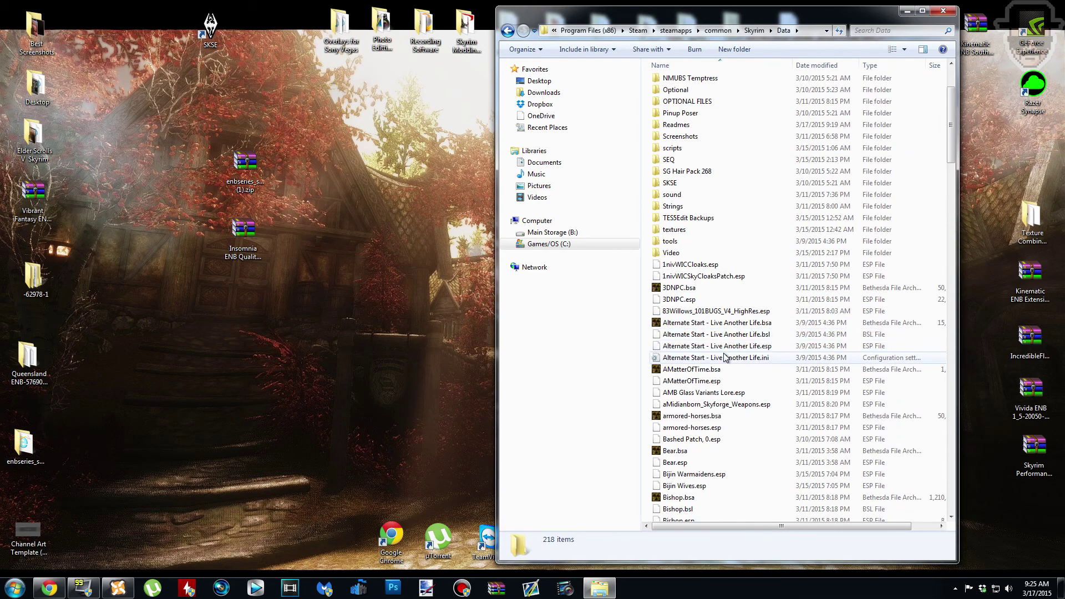
click(508, 31)
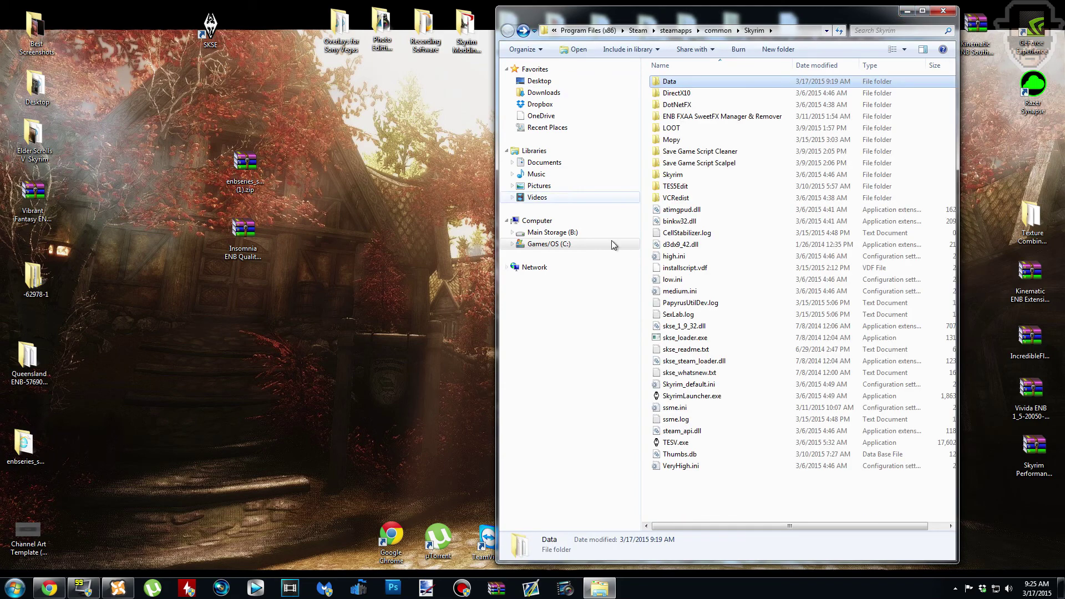
click(908, 12)
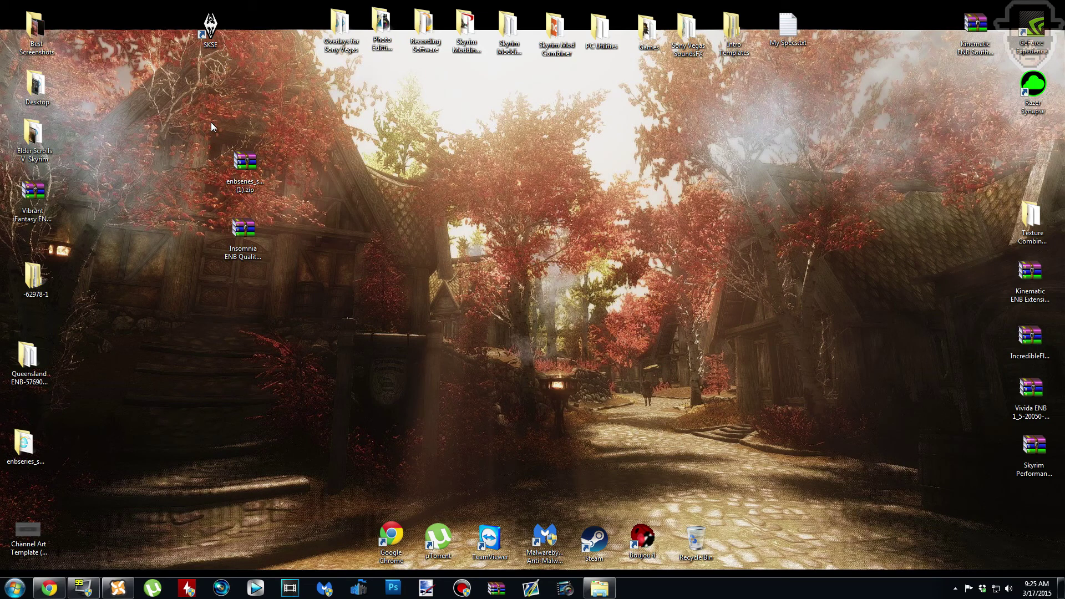
Extract enbseries_skyrim_v0262 (1).zip into its own folder on the desktop and place that folder beside the archive
drag(211, 122, 262, 283)
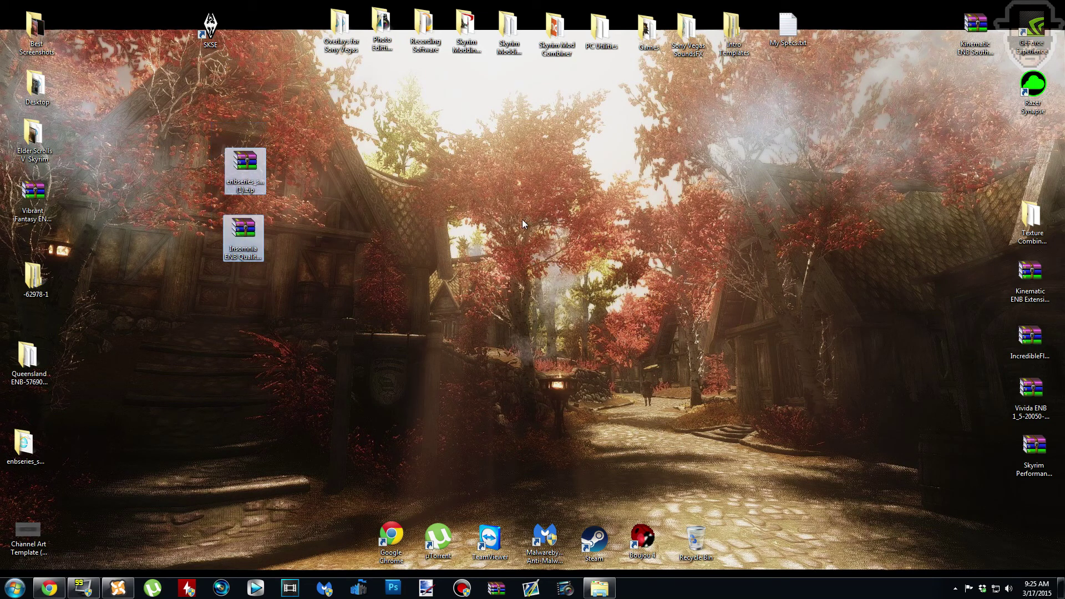
click(414, 261)
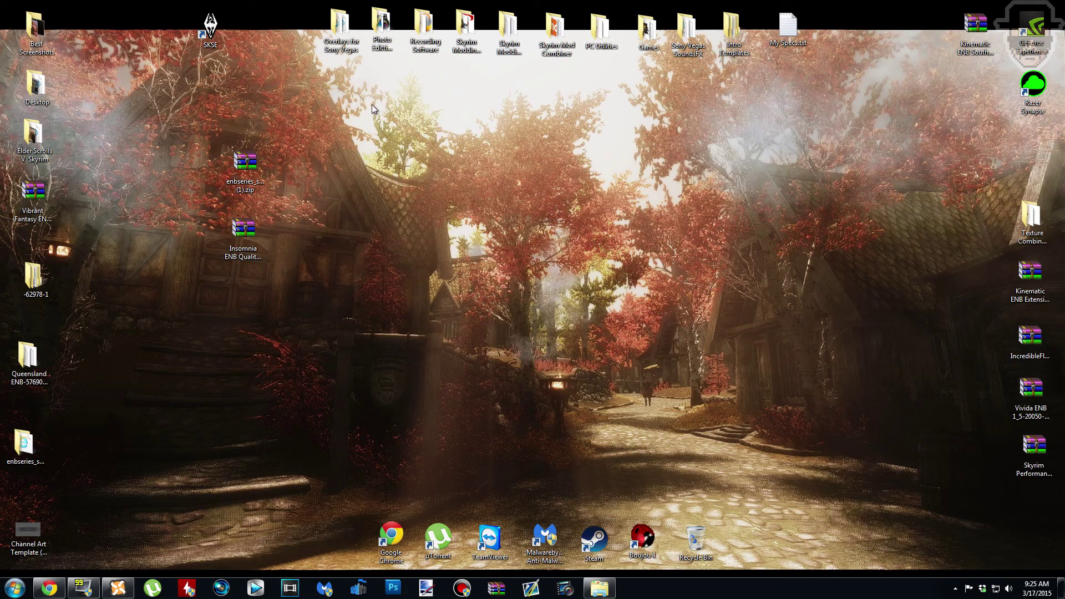
click(244, 165)
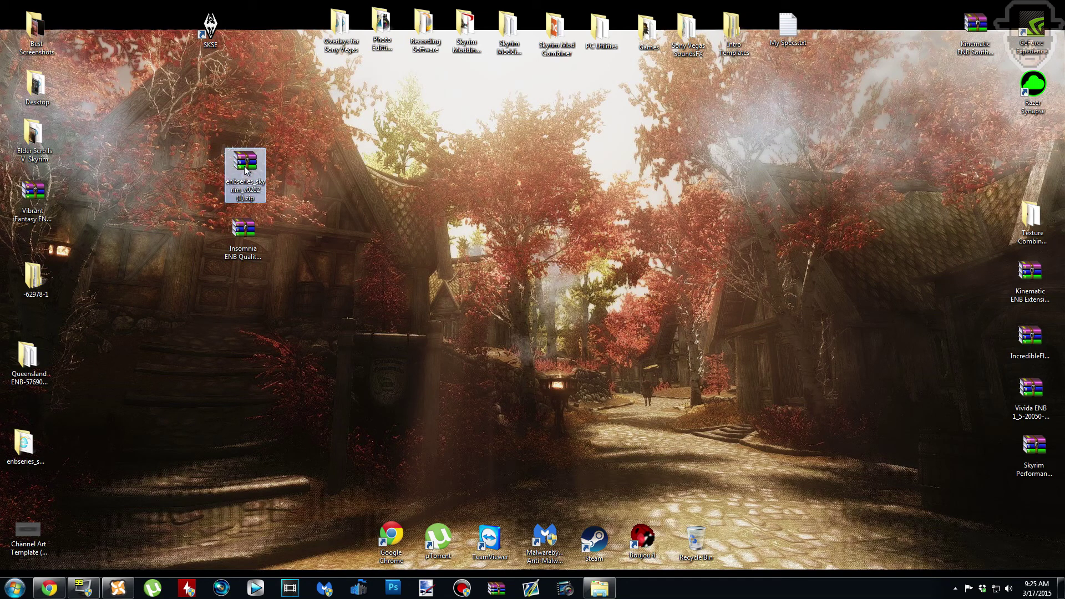
right_click(244, 165)
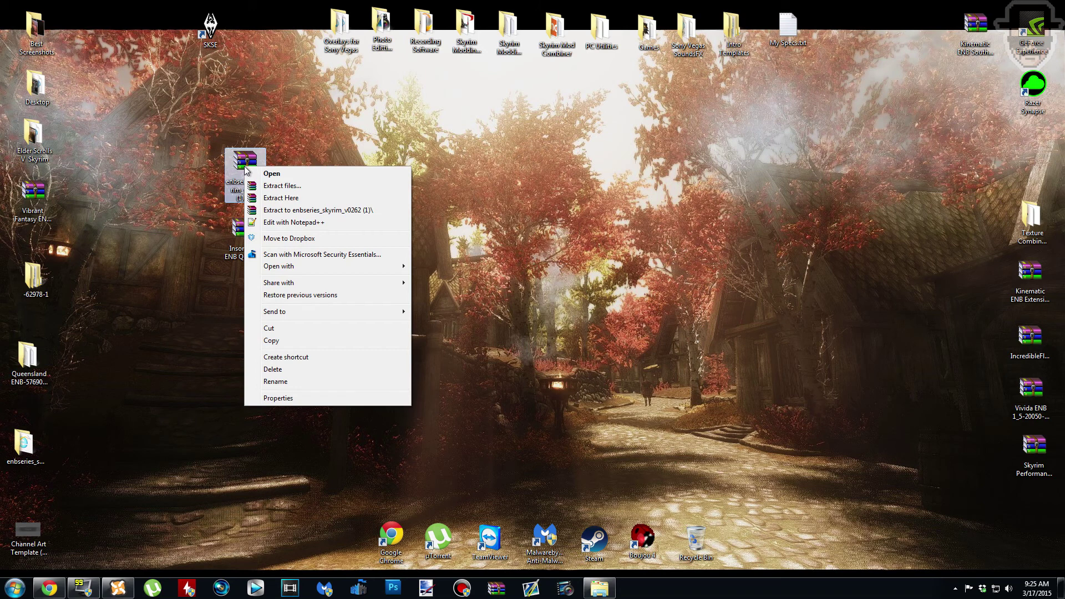
click(358, 214)
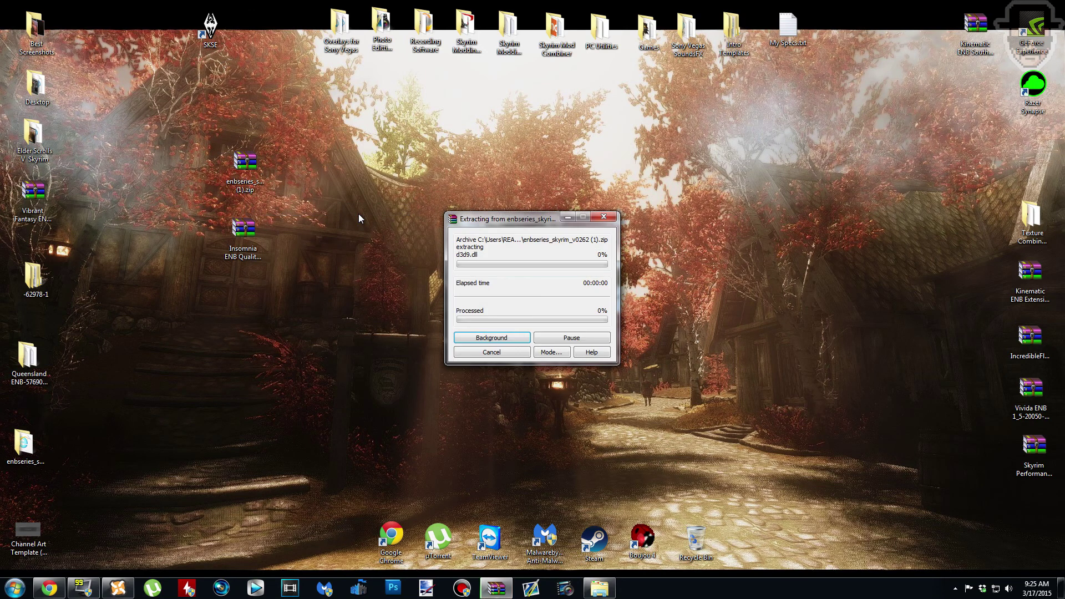
drag(102, 23, 294, 166)
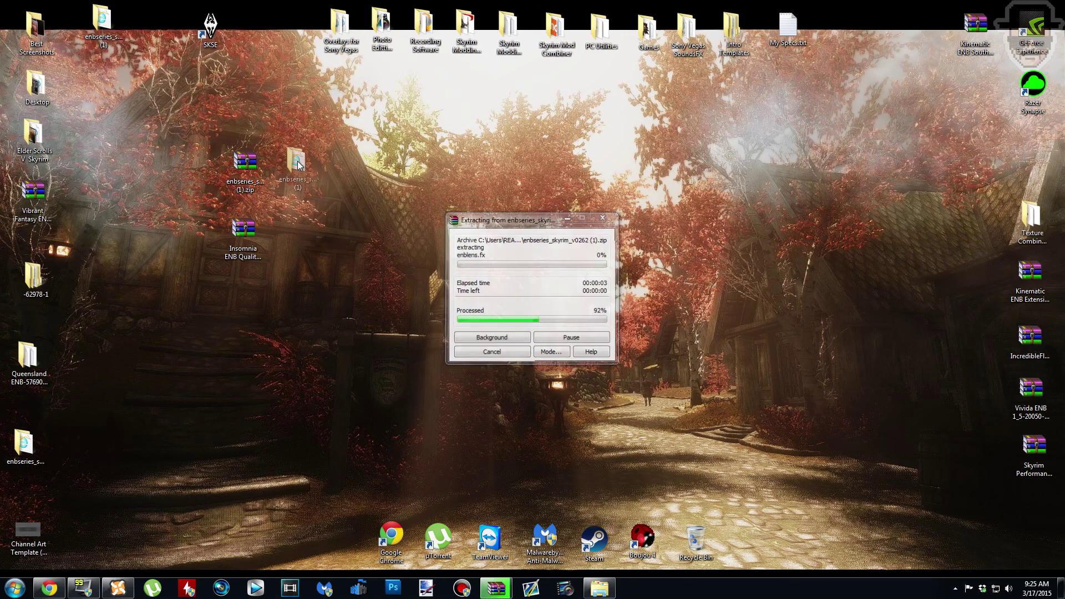
Extract the Insomnia ENB Quality-54346-2-1 (1).rar archive into its own folder on the desktop and place that folder beside the archive
click(243, 247)
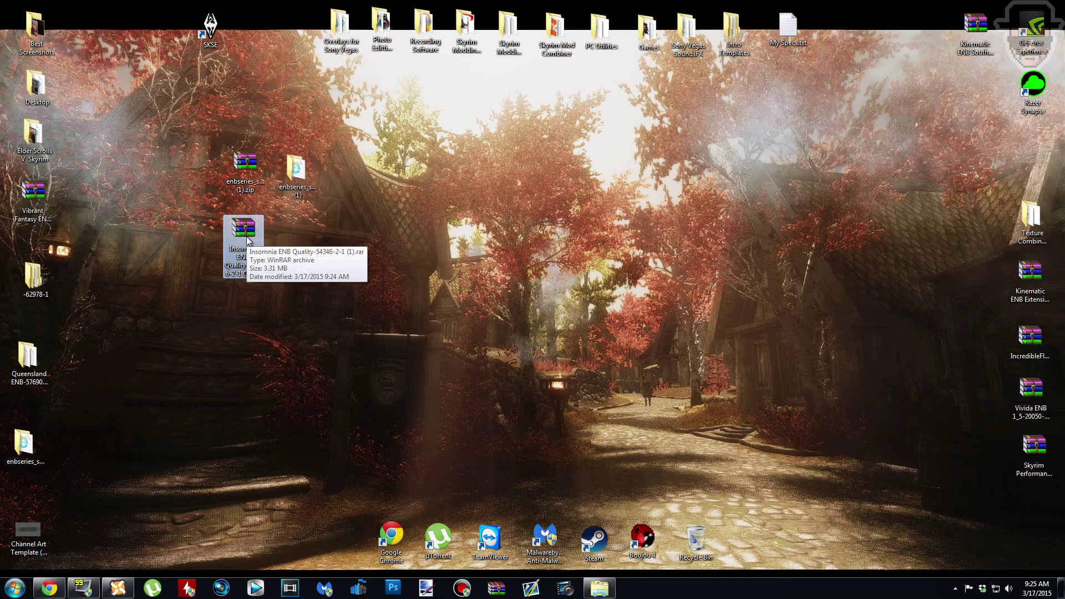
right_click(247, 238)
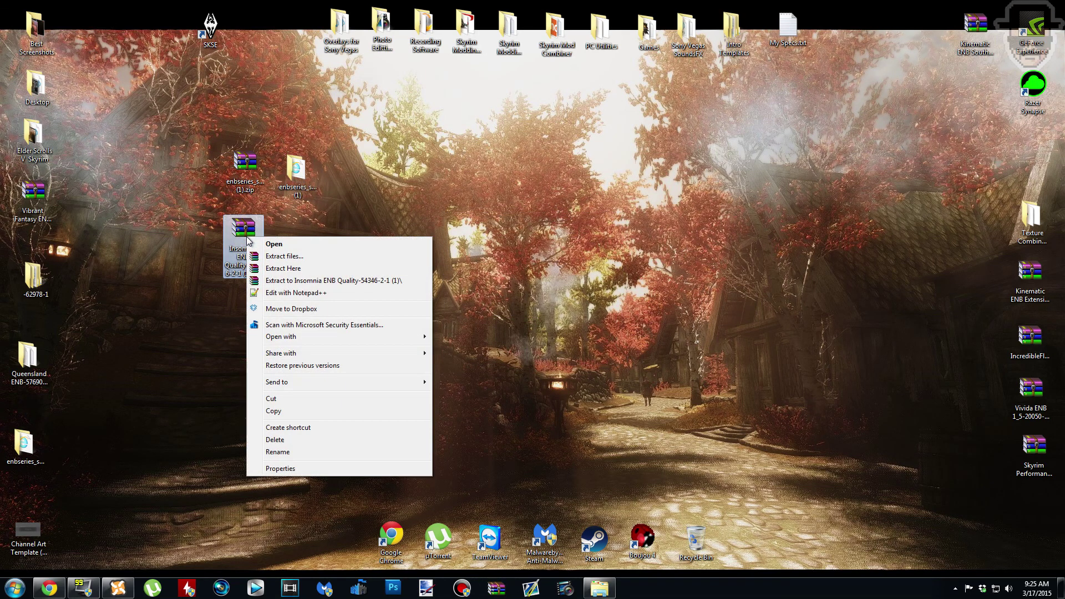
click(398, 282)
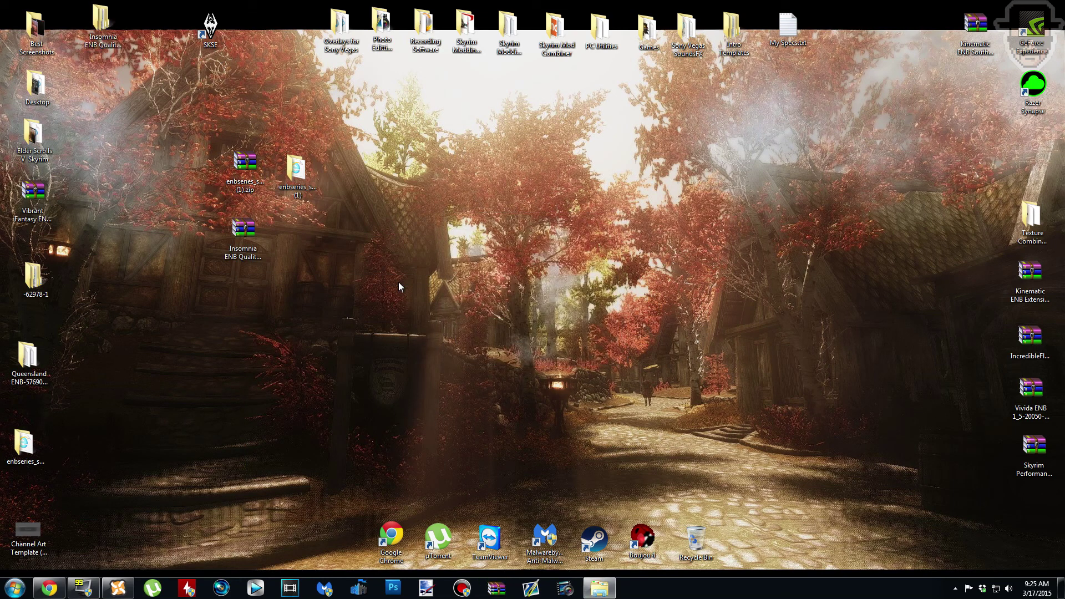
drag(110, 16, 305, 225)
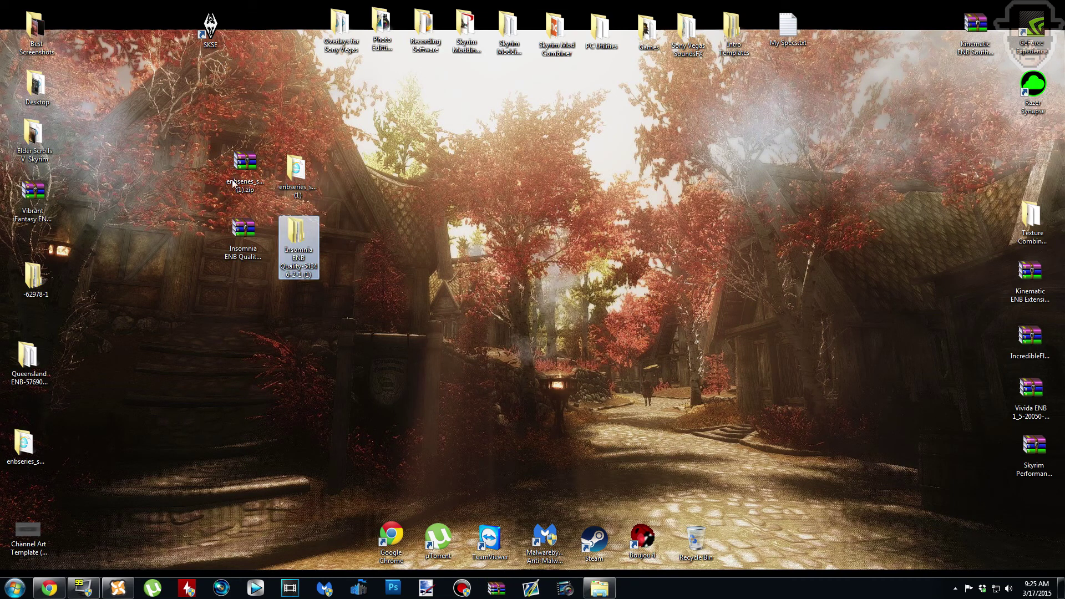
Delete the downloaded ENBSeries zip and Insomnia ENB Quality rar archives from the desktop, keeping their extracted folders
drag(193, 122, 260, 278)
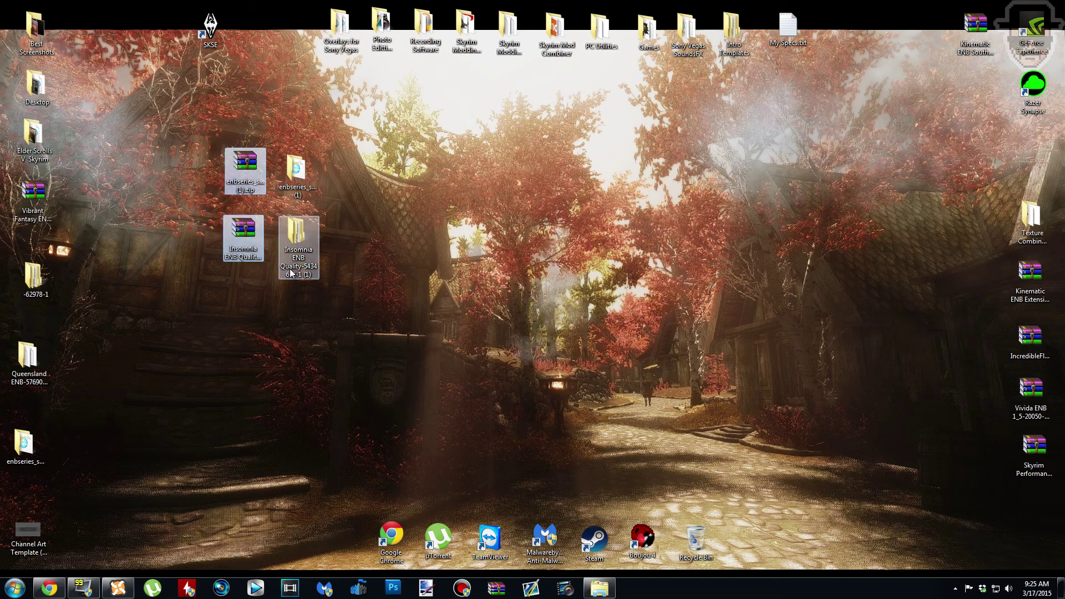
key(Delete)
key(Return)
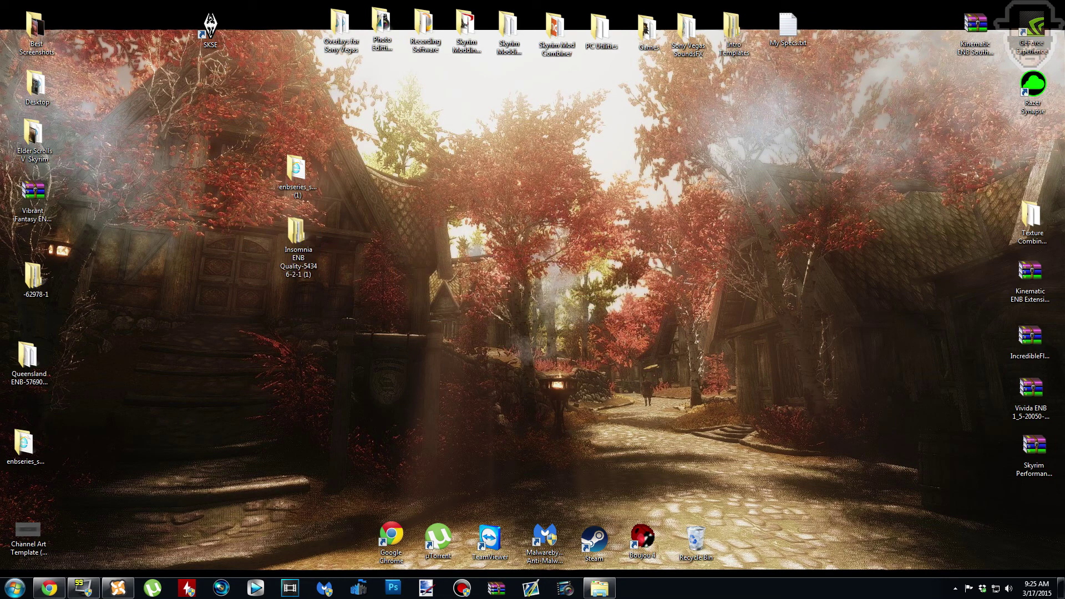
Arrange the Skyrim root folder and the extracted enbseries_skyrim_v0262 (1) folder side by side, and open the latter's WrapperVersion folder
click(599, 589)
drag(794, 15, 871, 11)
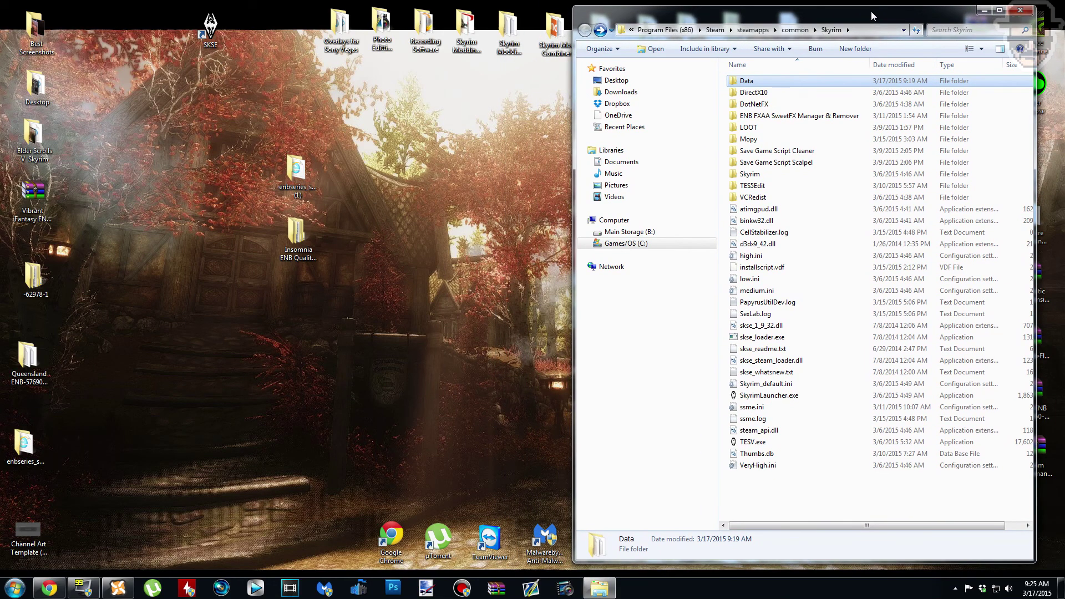
double_click(307, 176)
drag(888, 15, 372, 17)
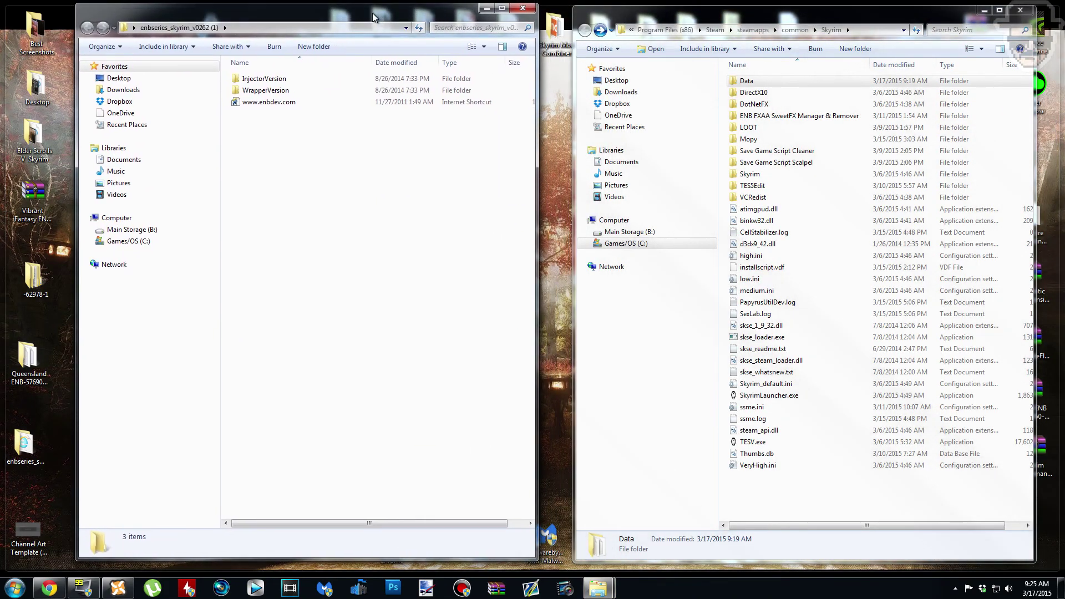
double_click(338, 91)
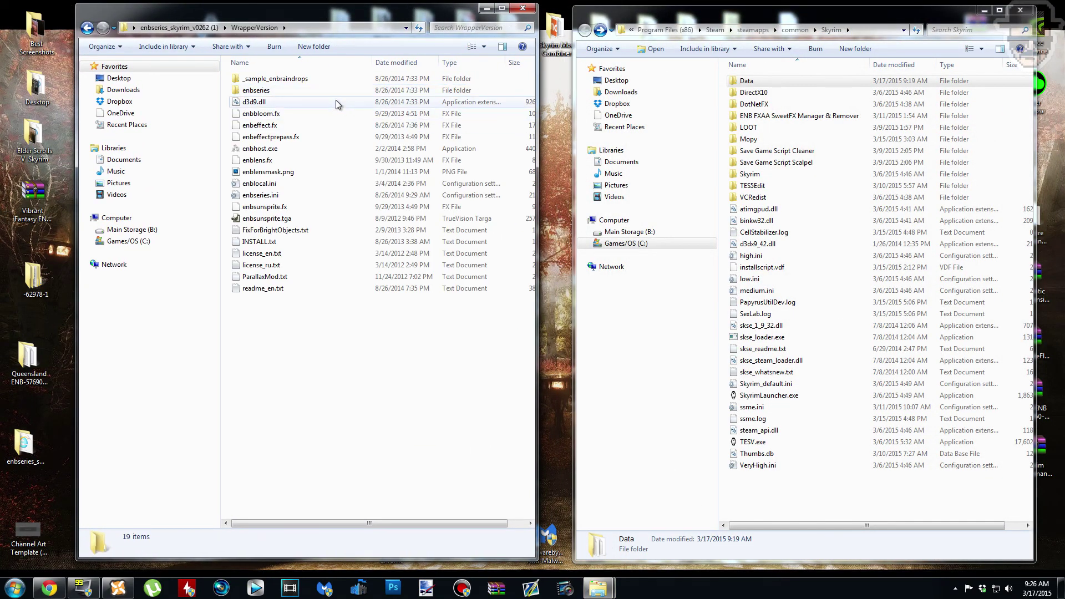
Copy d3d9.dll and enbhost.exe from the WrapperVersion folder into the Skyrim root folder
click(335, 102)
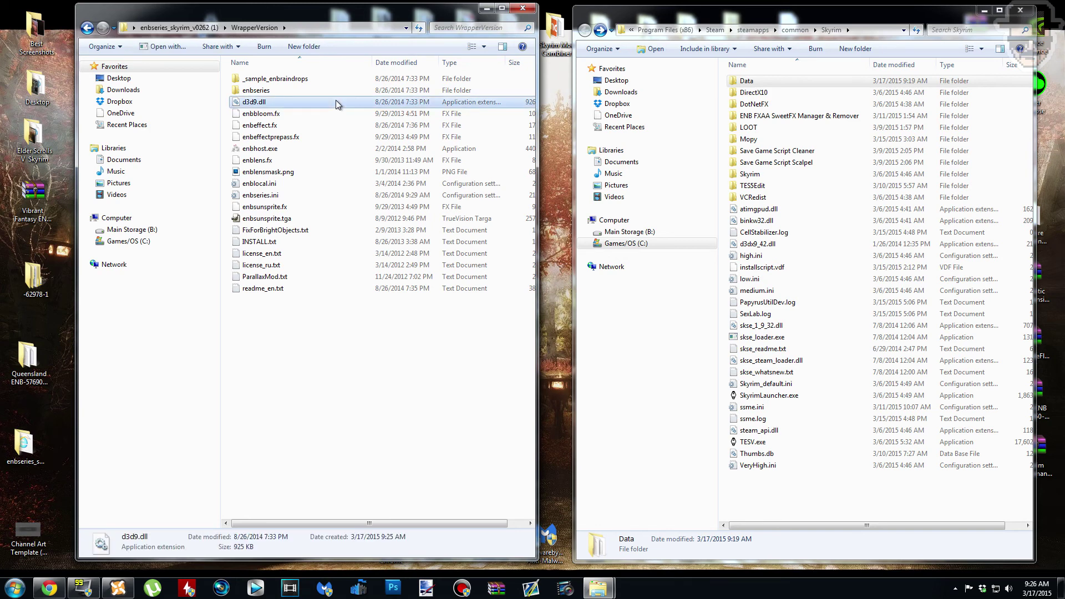
ctrl+click(288, 148)
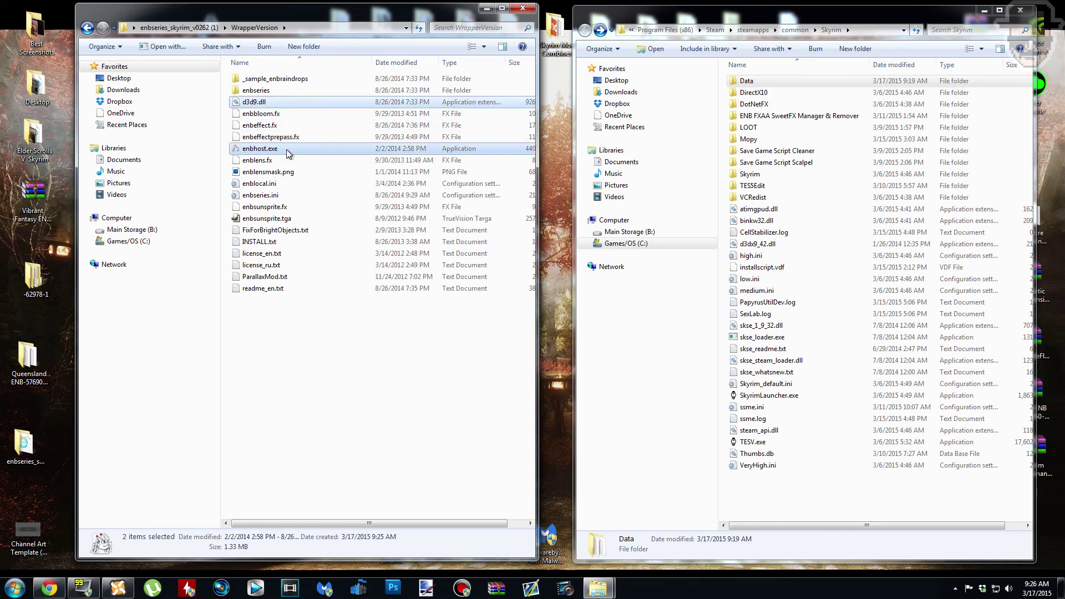
right_click(288, 152)
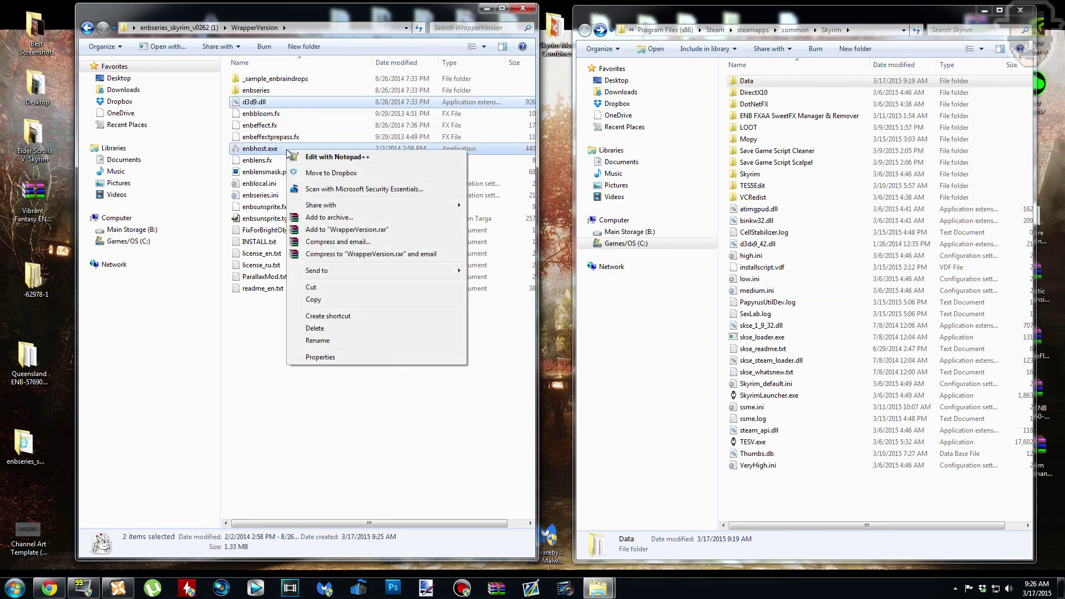
click(328, 297)
right_click(761, 492)
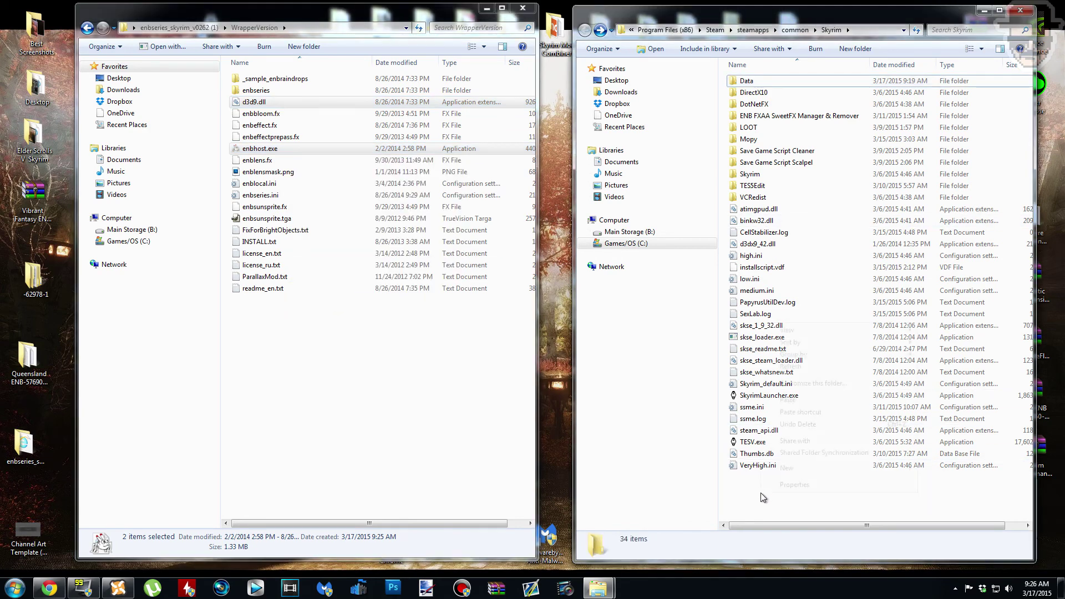
click(787, 401)
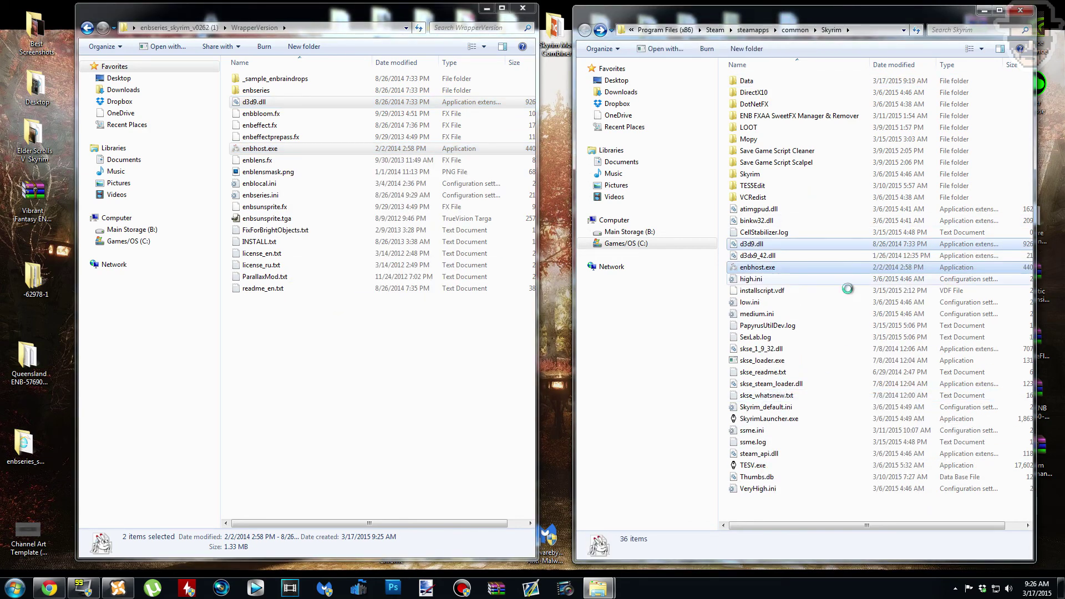
Close the WrapperVersion window and delete the extracted enbseries_skyrim_v0262 (1) folder from the desktop
click(524, 8)
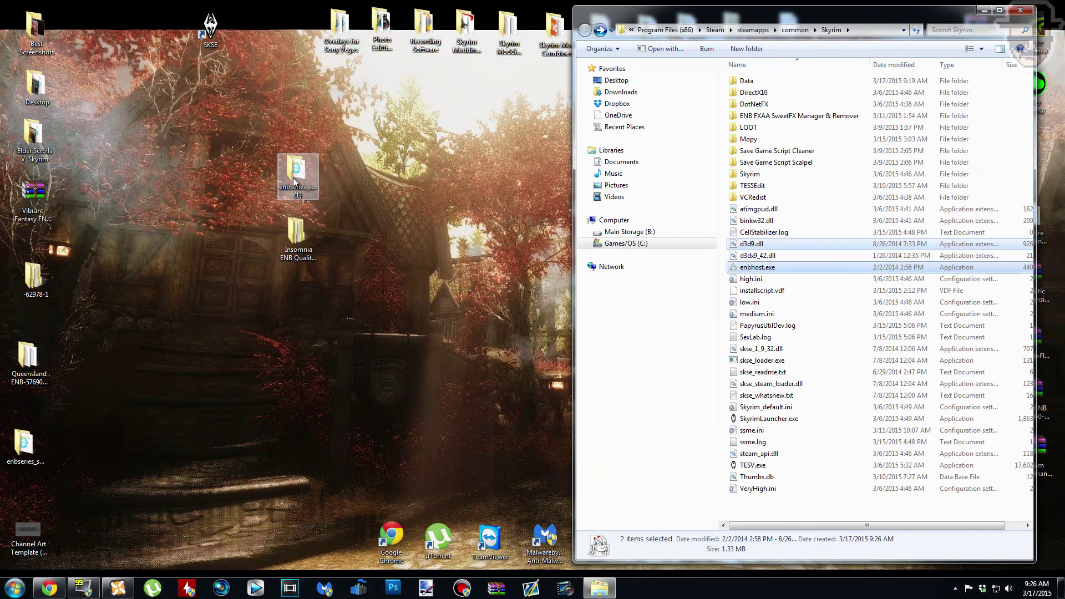
key(Delete)
key(Return)
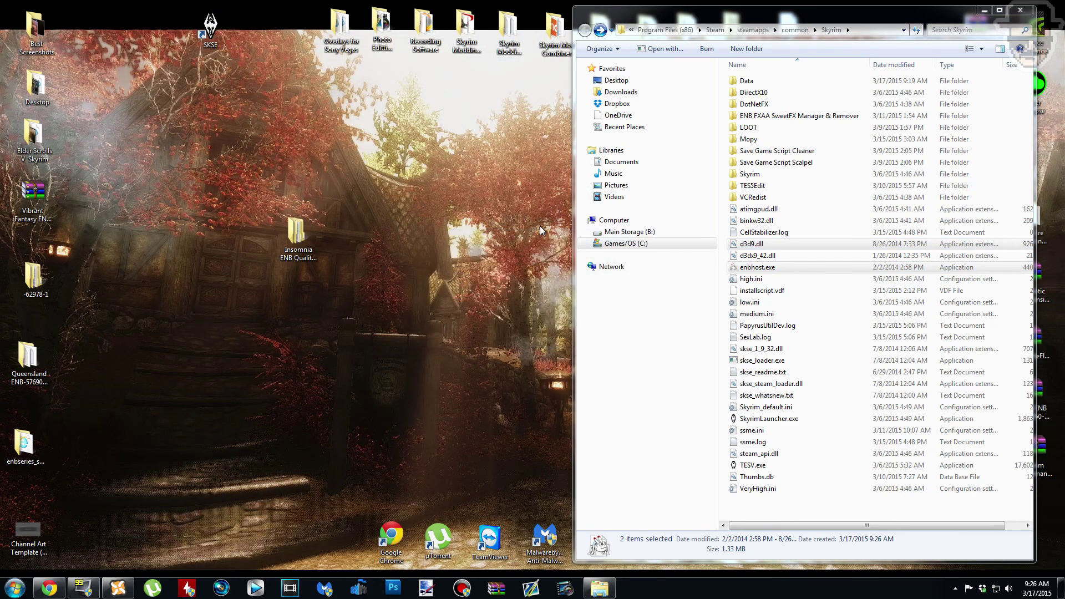
Copy everything except the Data folder from the inner Insomnia ENB Quality folder into the Skyrim root folder, replacing the existing enbhost.exe
double_click(306, 245)
double_click(267, 79)
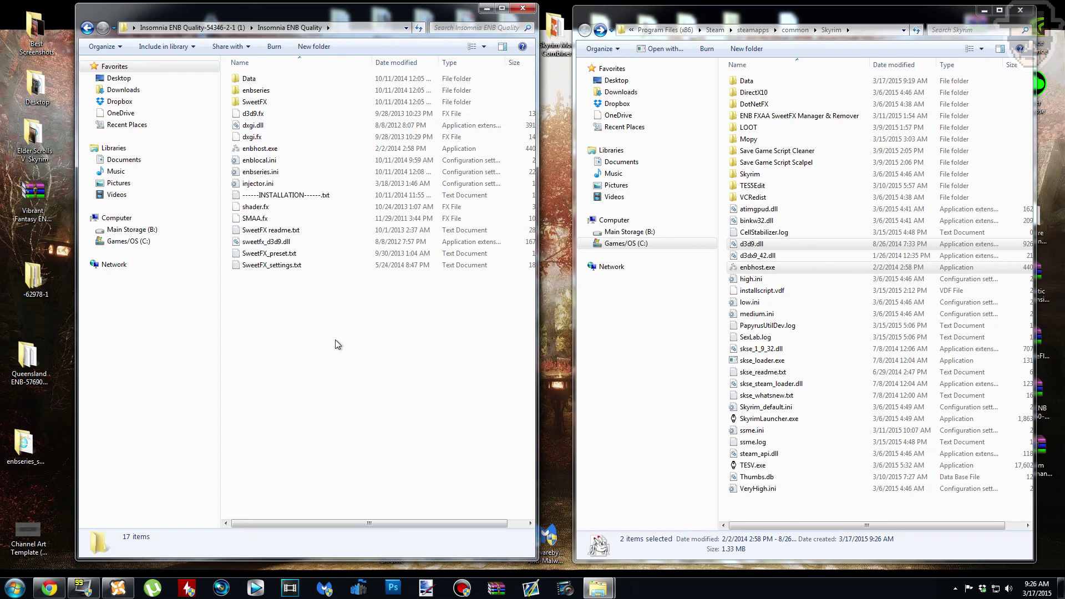
drag(438, 308, 249, 83)
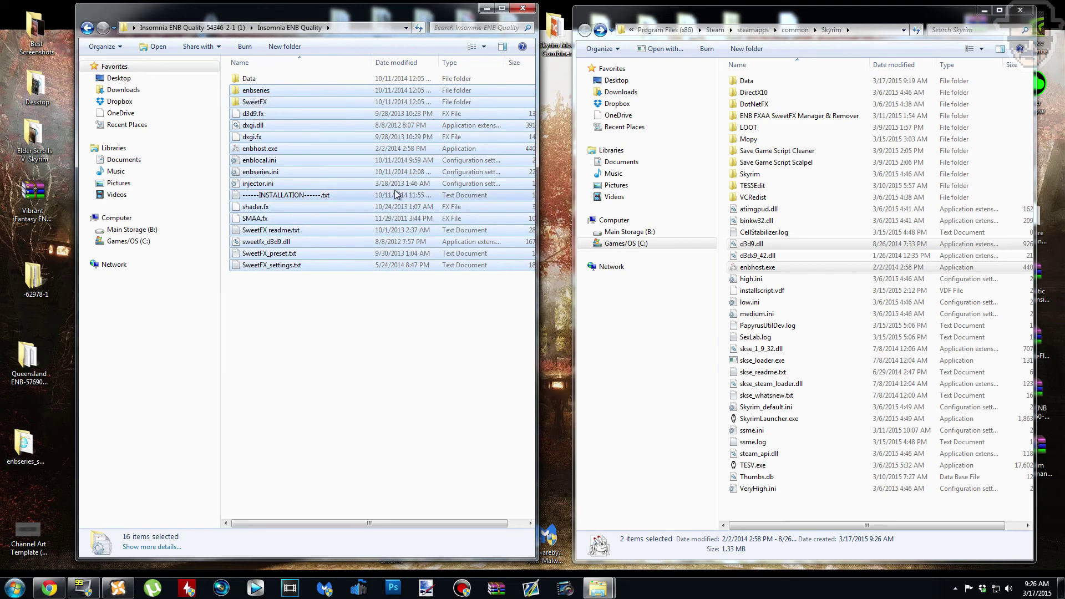
right_click(381, 216)
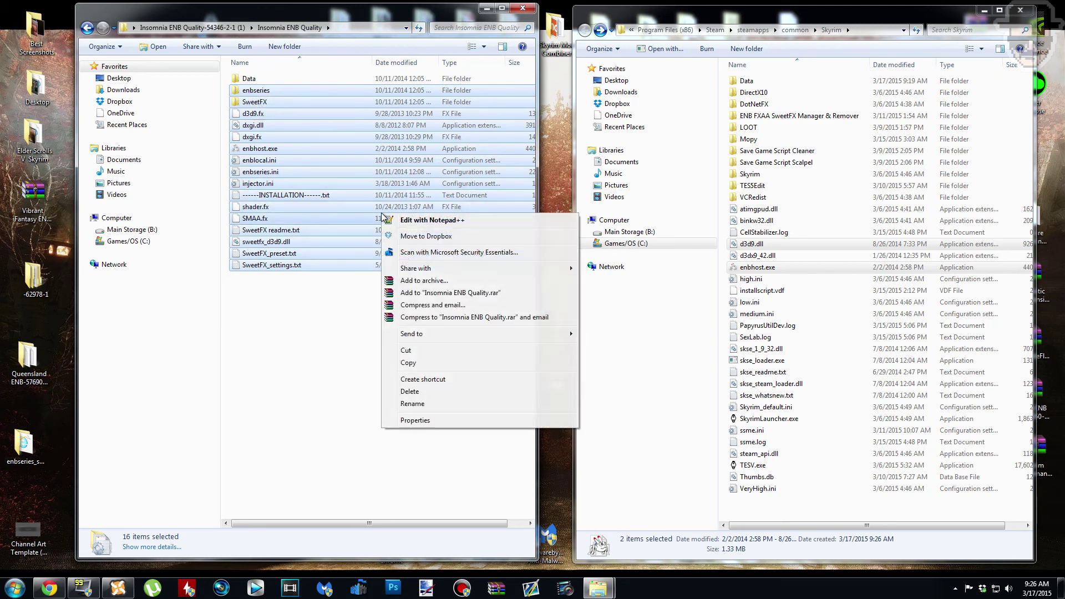
click(444, 363)
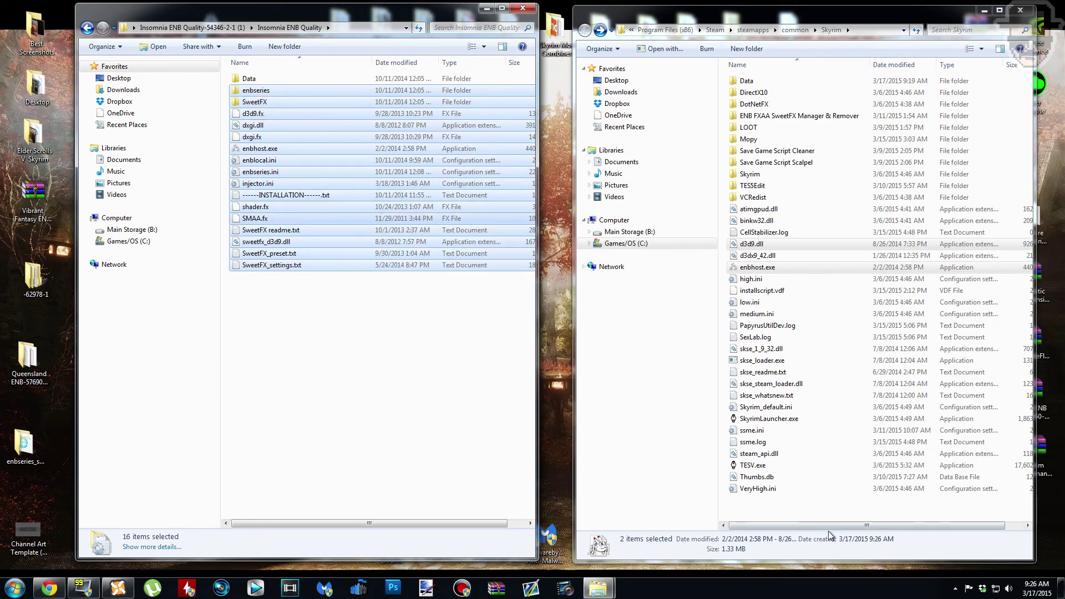
right_click(787, 504)
click(833, 412)
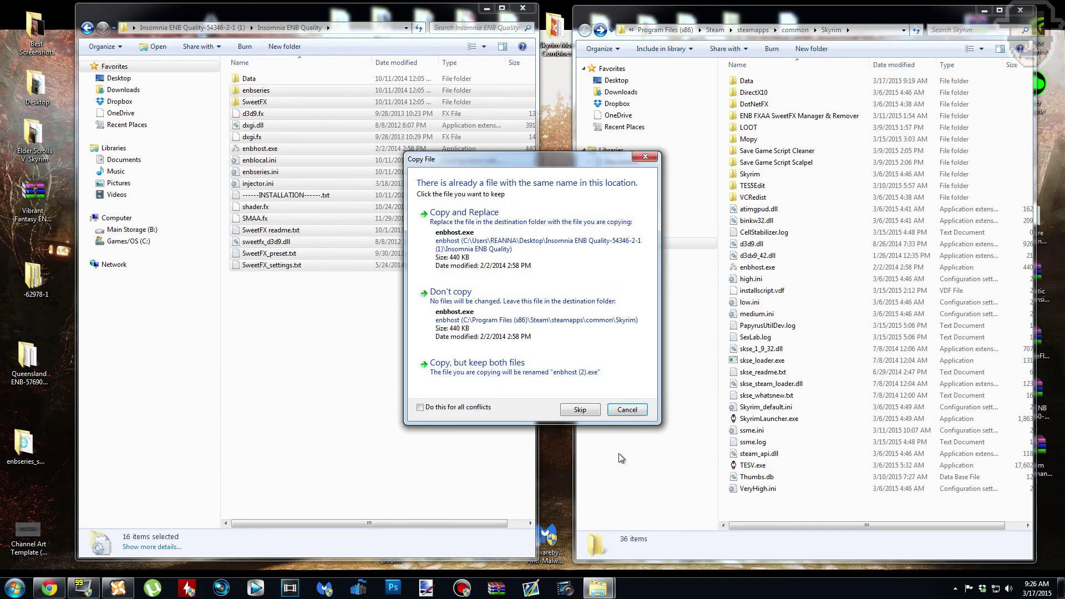
click(489, 252)
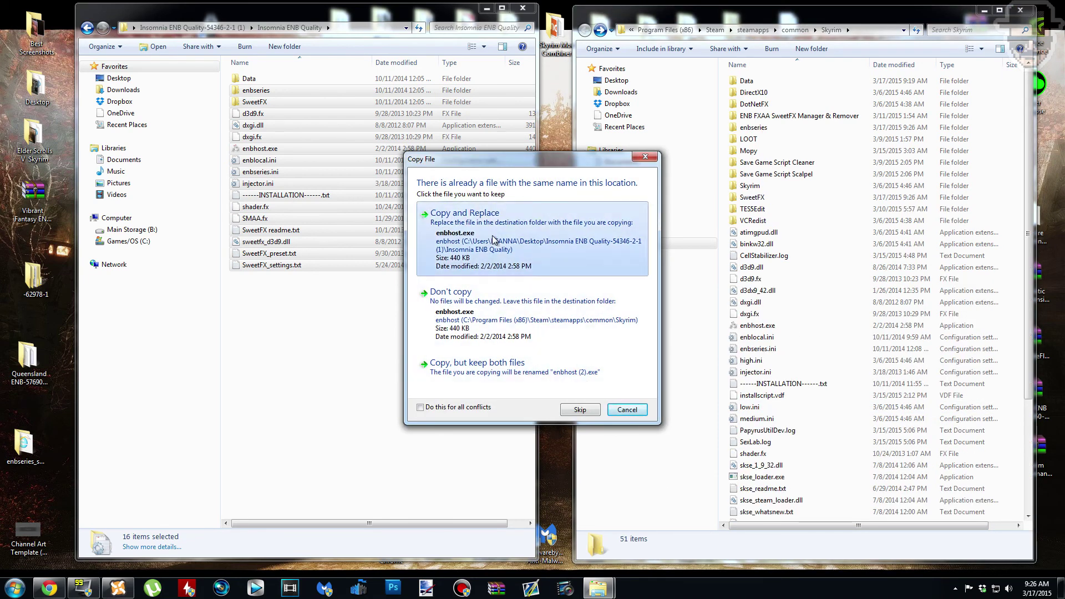
click(437, 397)
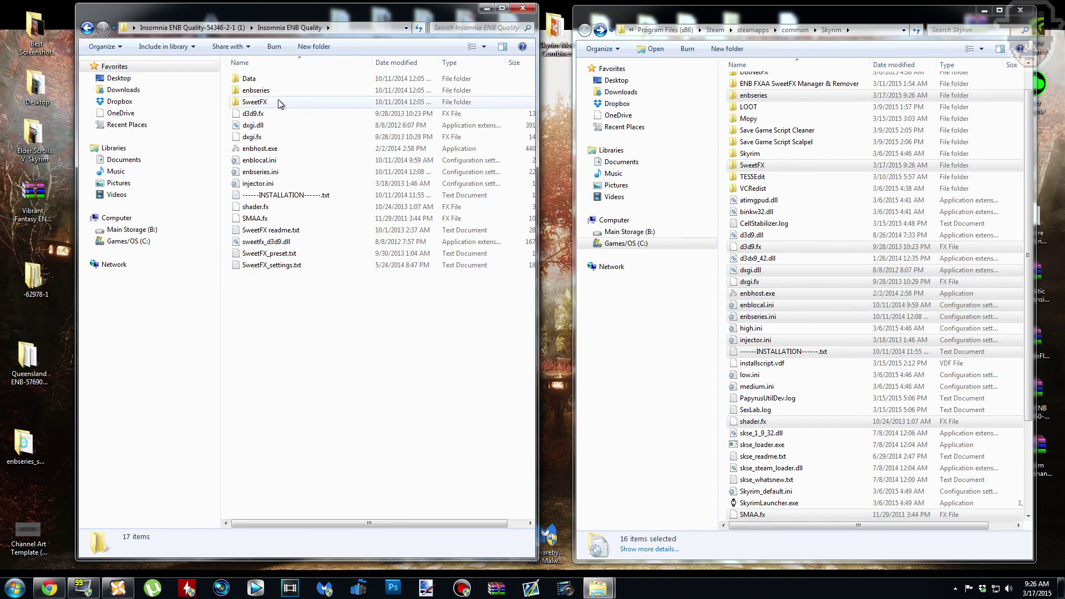
Pack the Insomnia ENB Quality folder's Data folder into a RAR archive named Insomnia ENB Data
click(277, 79)
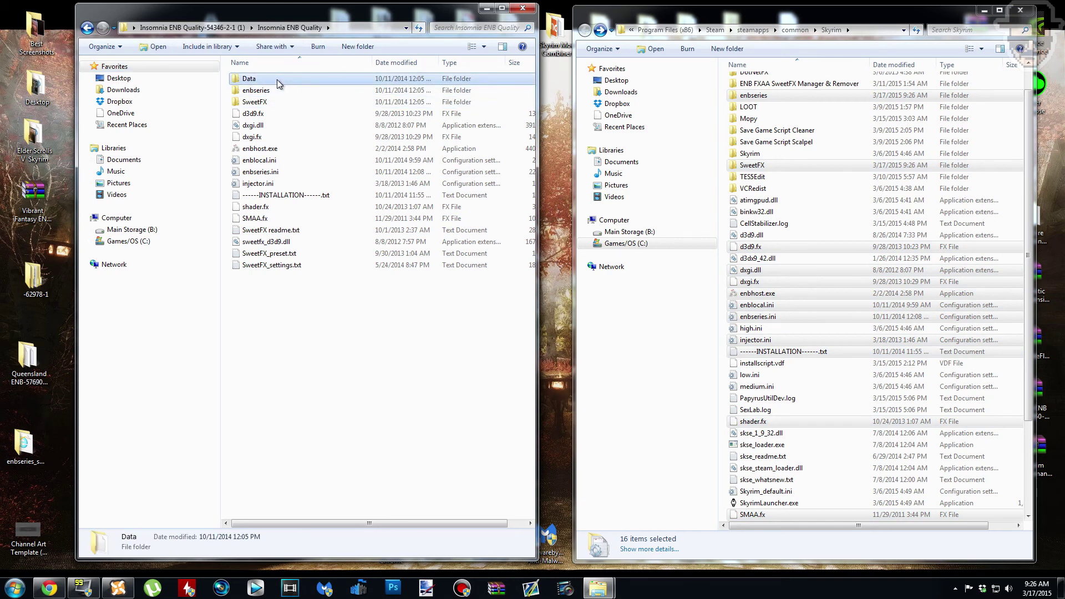
right_click(277, 79)
click(335, 232)
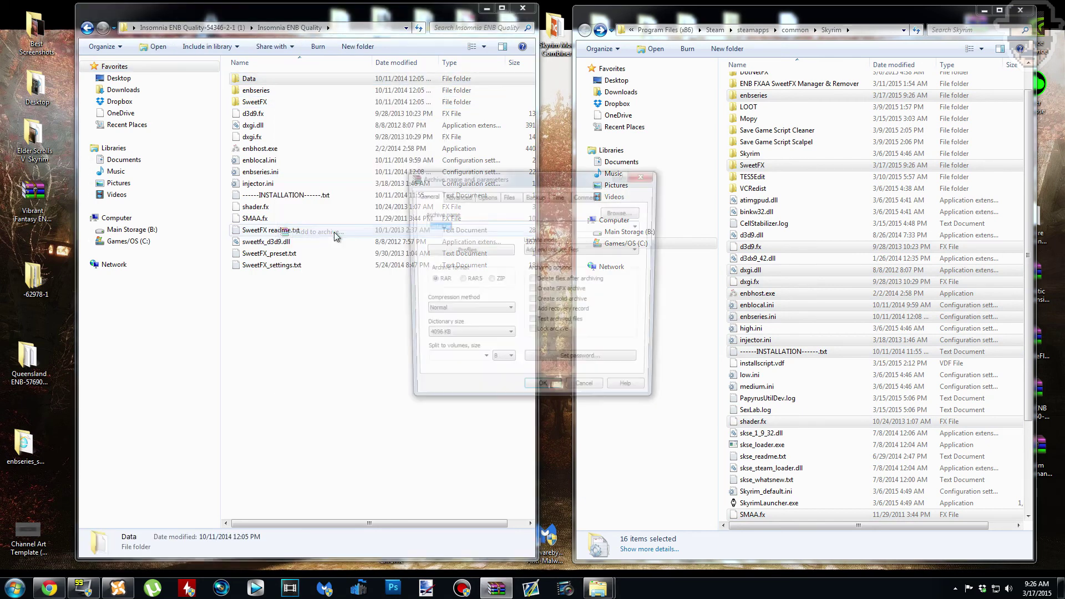
text(Insom)
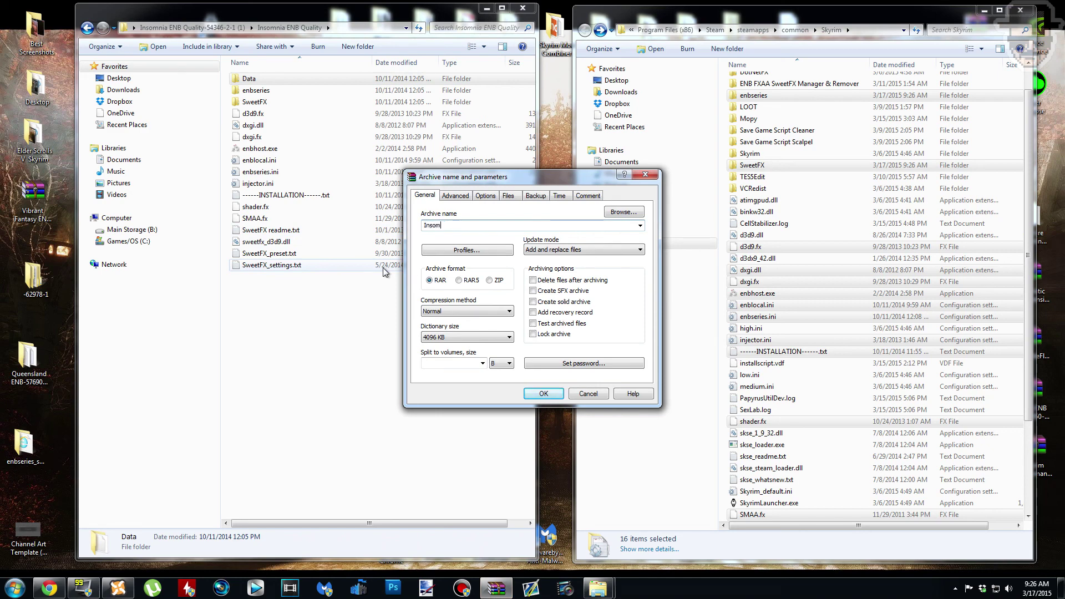
text(nia ENB Data)
key(Return)
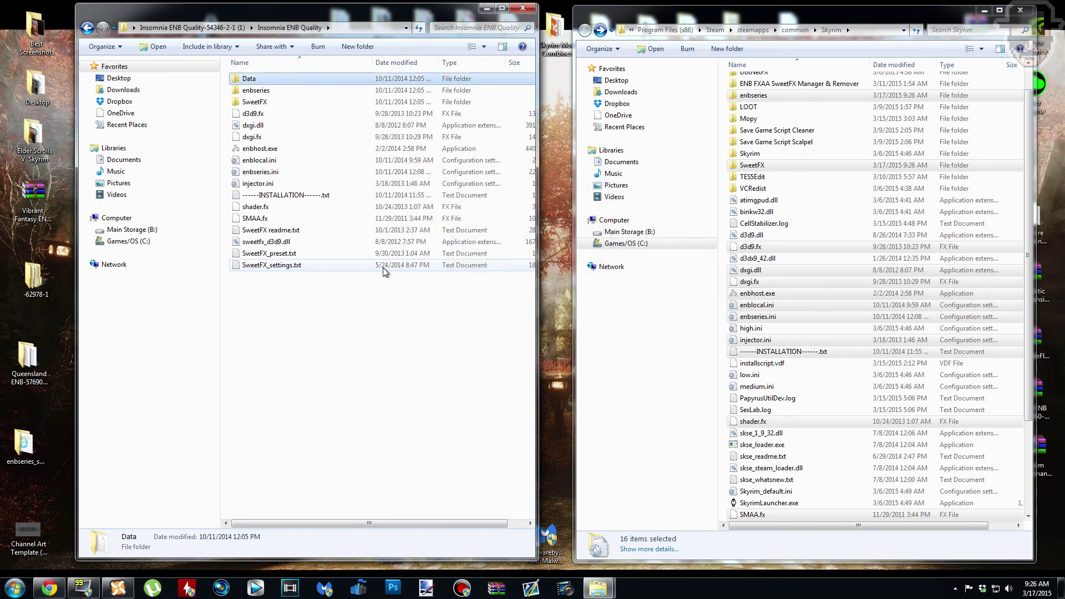
Move Insomnia ENB Data.rar out to the desktop and close the Insomnia ENB Quality folder window
drag(396, 12, 655, 16)
click(575, 200)
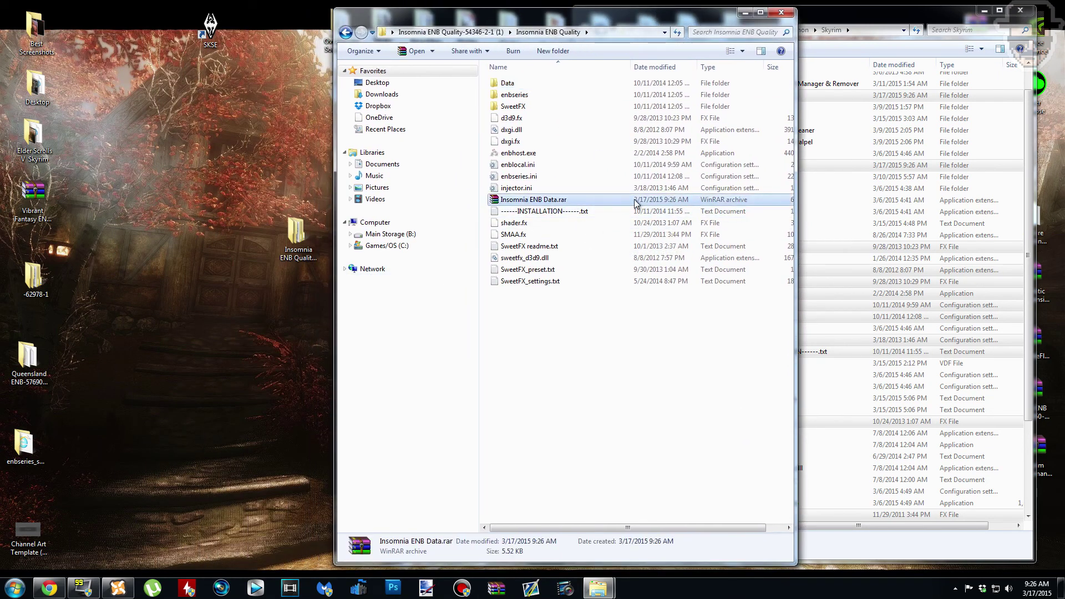
drag(634, 202, 237, 186)
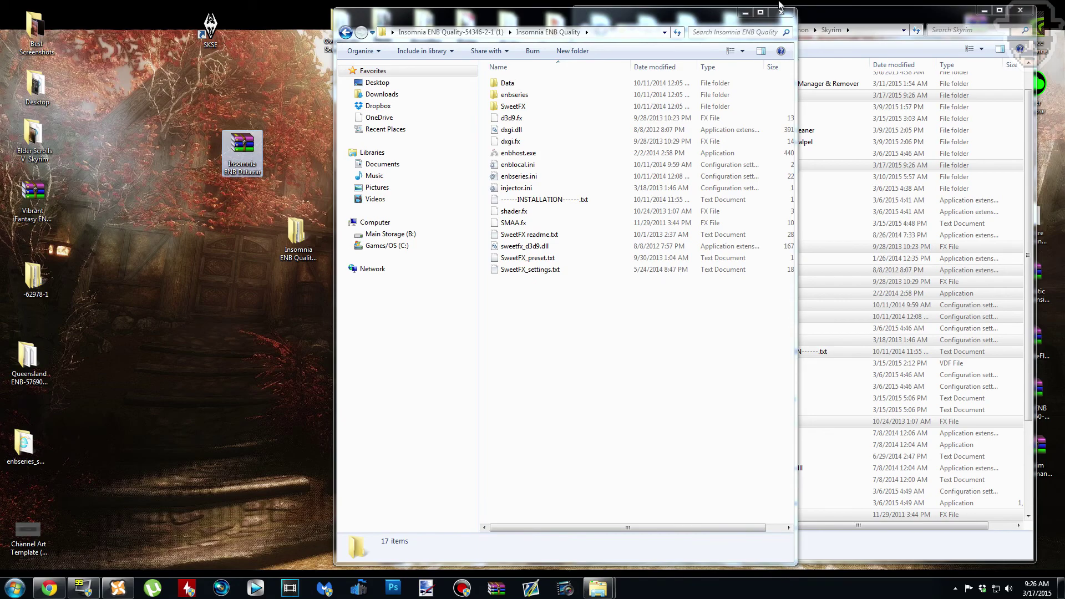
click(781, 12)
Switch to Nexus Mod Manager and add Insomnia ENB Data.rar from the desktop as a mod
click(118, 587)
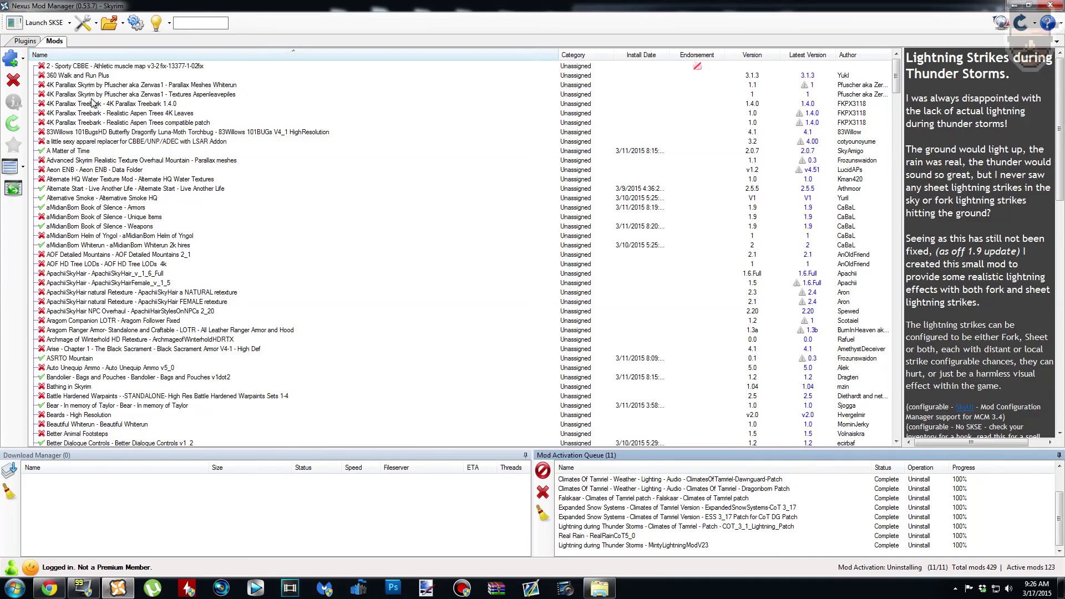
click(10, 58)
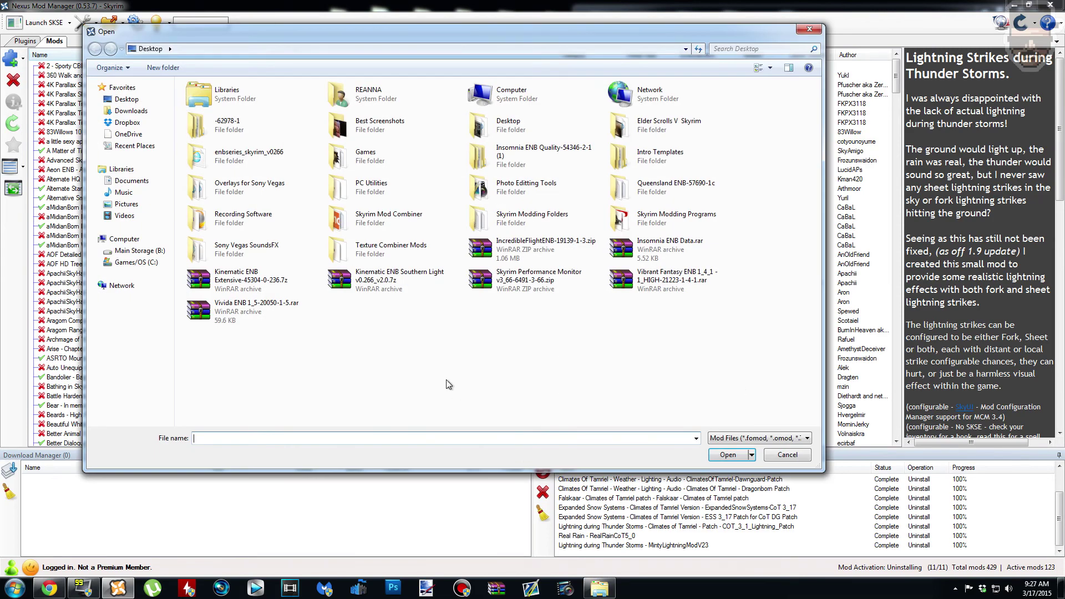
click(687, 250)
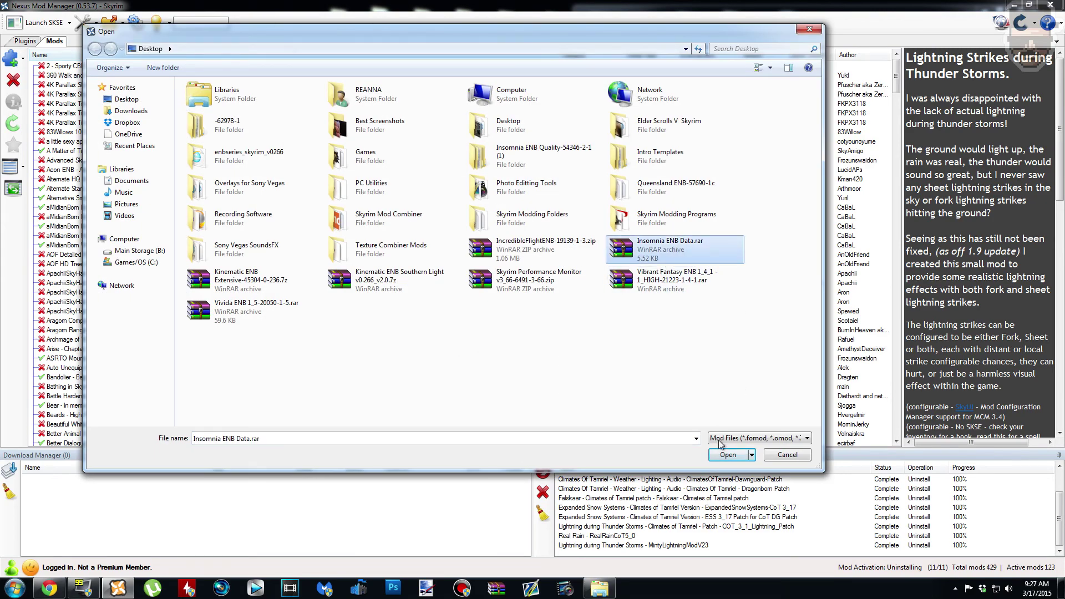
click(727, 455)
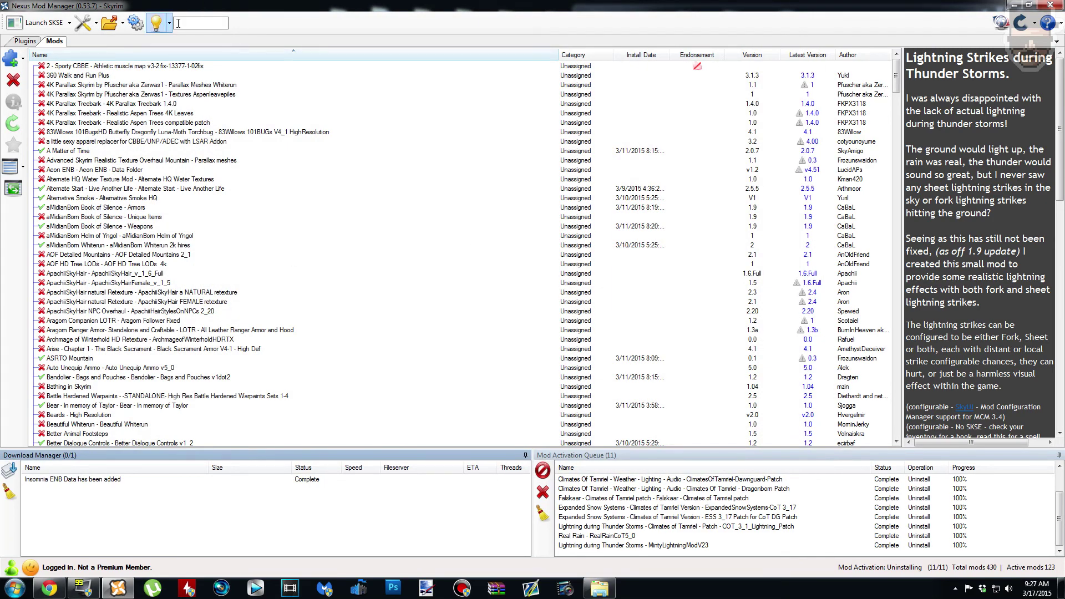
Filter the mod list by "insom" and activate the Insomnia ENB Data mod
text(inson)
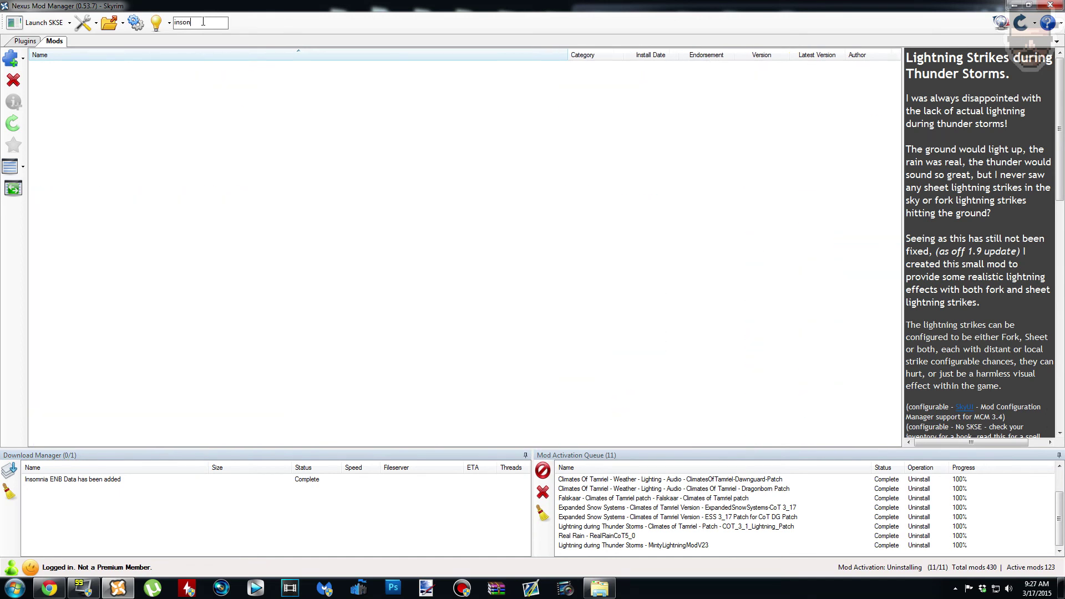
key(BackSpace)
text(m)
click(107, 67)
click(23, 82)
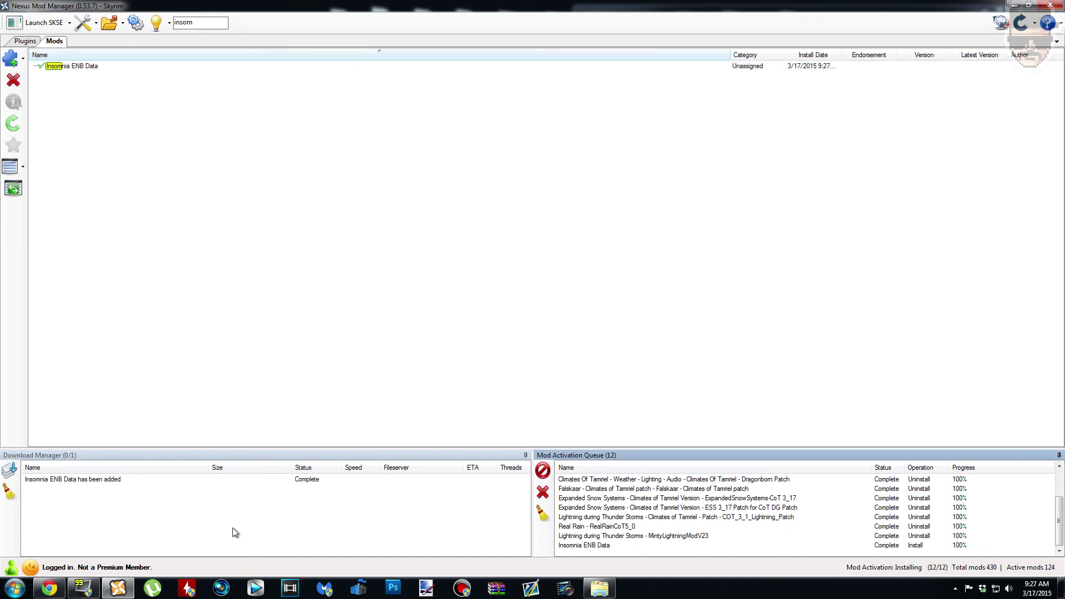
Clear the finished download entry and the mod list filter, then minimize Nexus Mod Manager
click(10, 492)
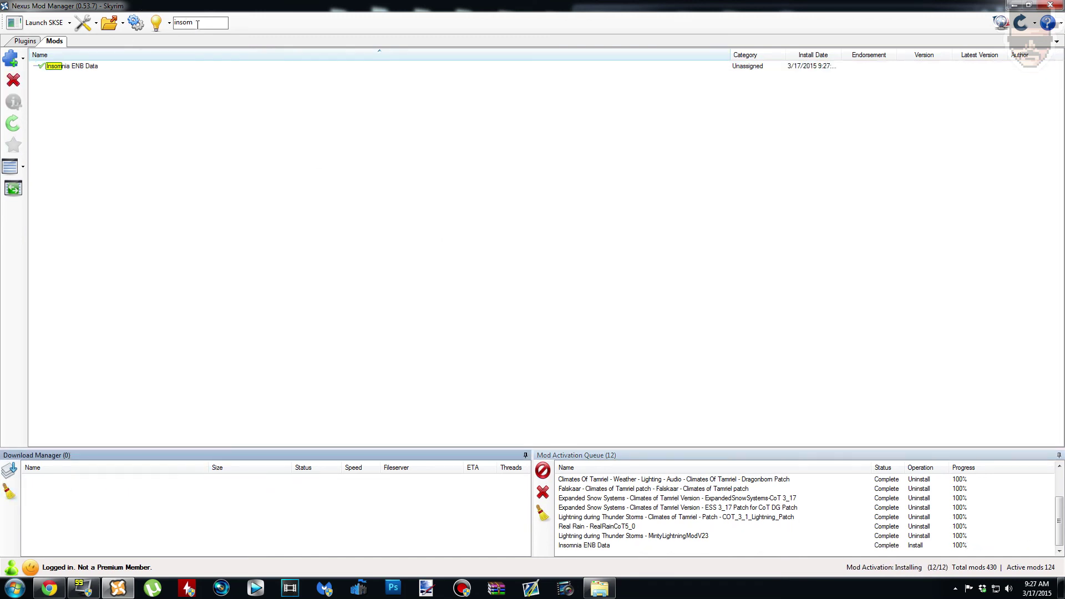
drag(198, 24, 167, 26)
key(BackSpace)
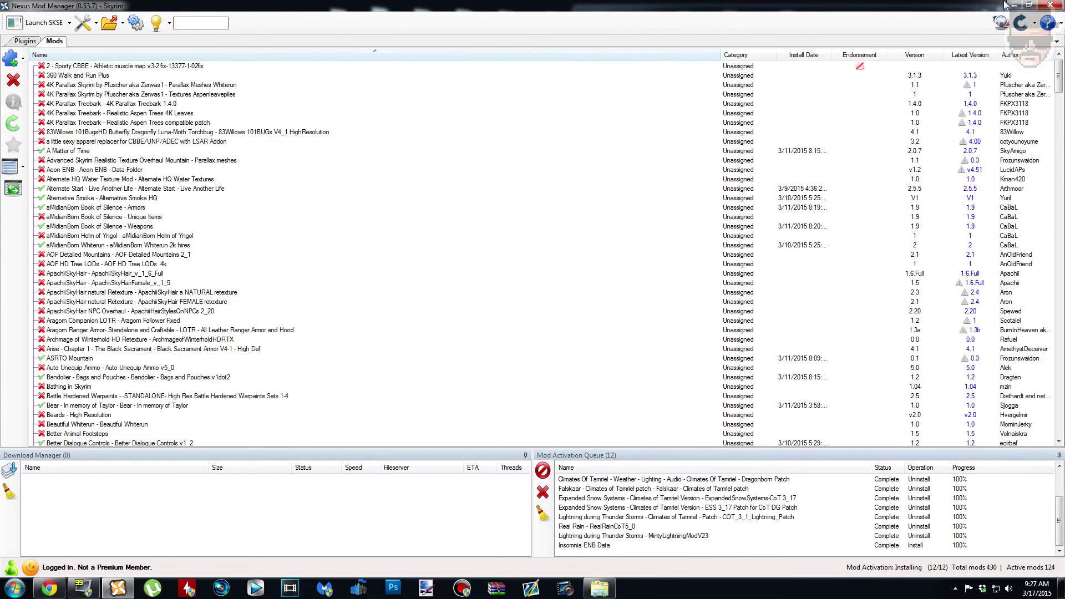
click(1014, 5)
scroll(790, 153, up, 1)
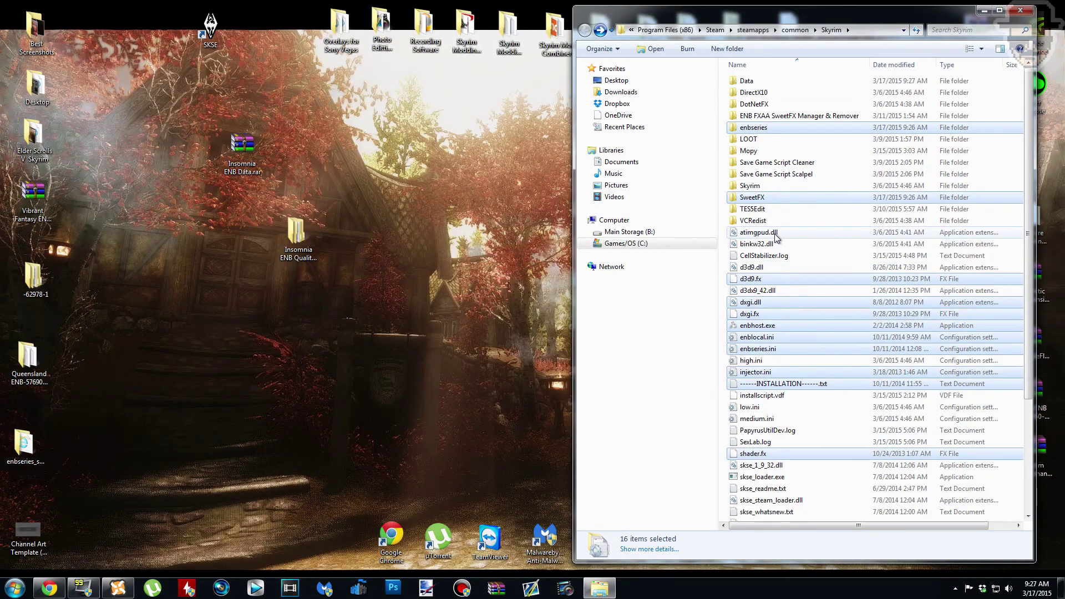
Delete Insomnia ENB Data.rar and the Insomnia ENB Quality folder from the desktop
drag(242, 156, 297, 178)
key(Delete)
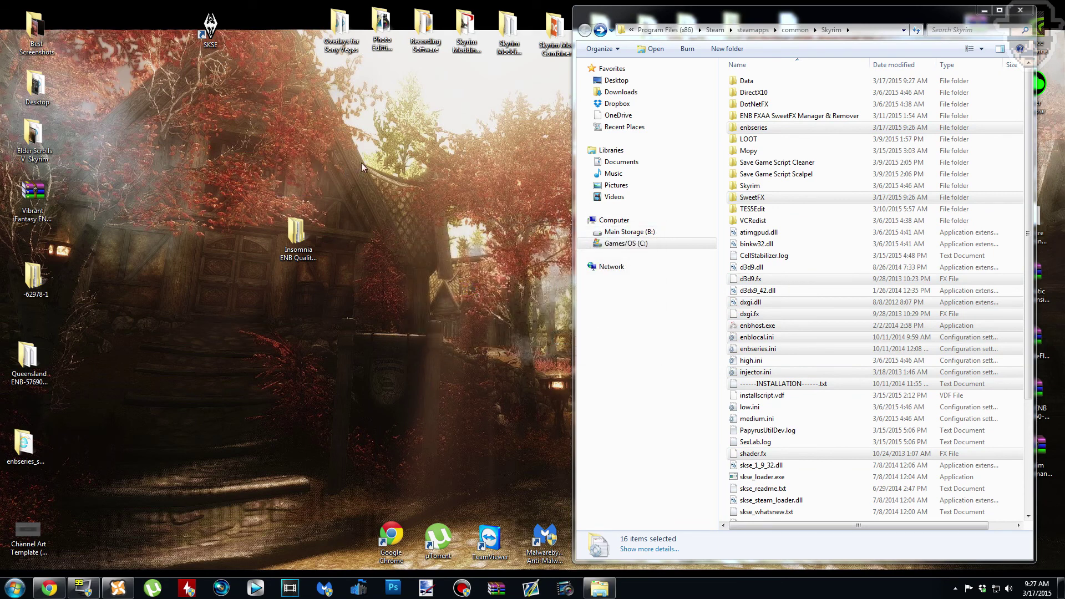
click(725, 254)
click(726, 257)
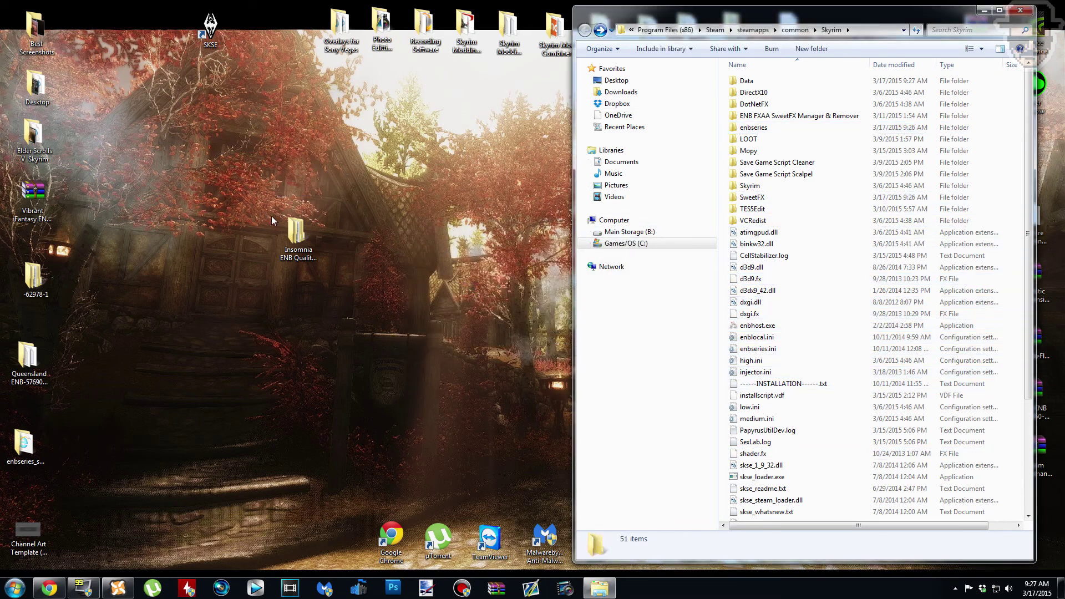
click(297, 236)
key(Delete)
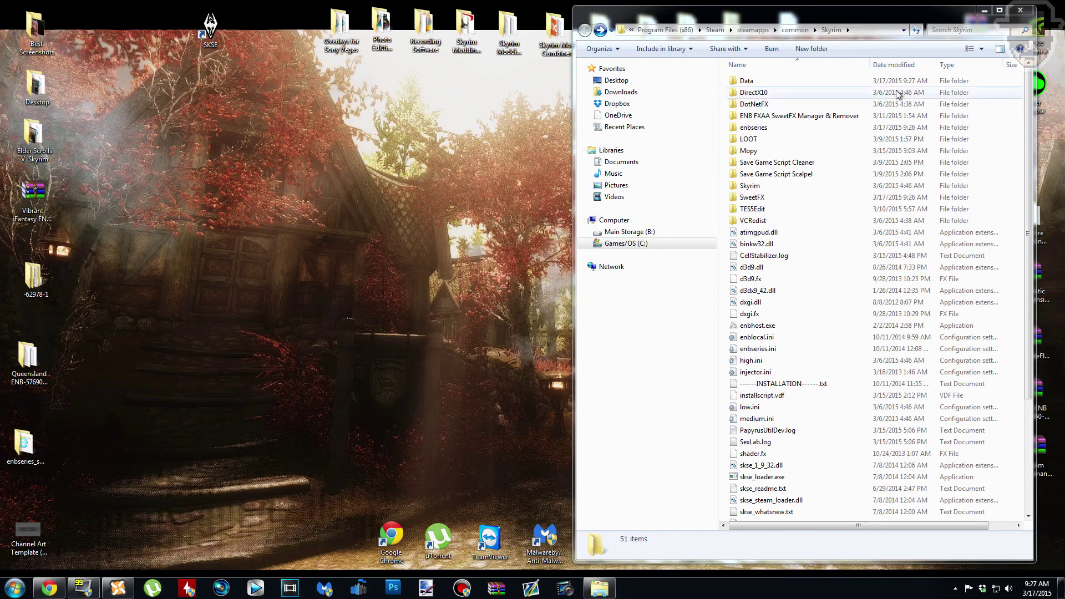
Switch to Chrome and review the required SkyrimPrefs.ini settings on the Insomnia ENB mod page
click(50, 588)
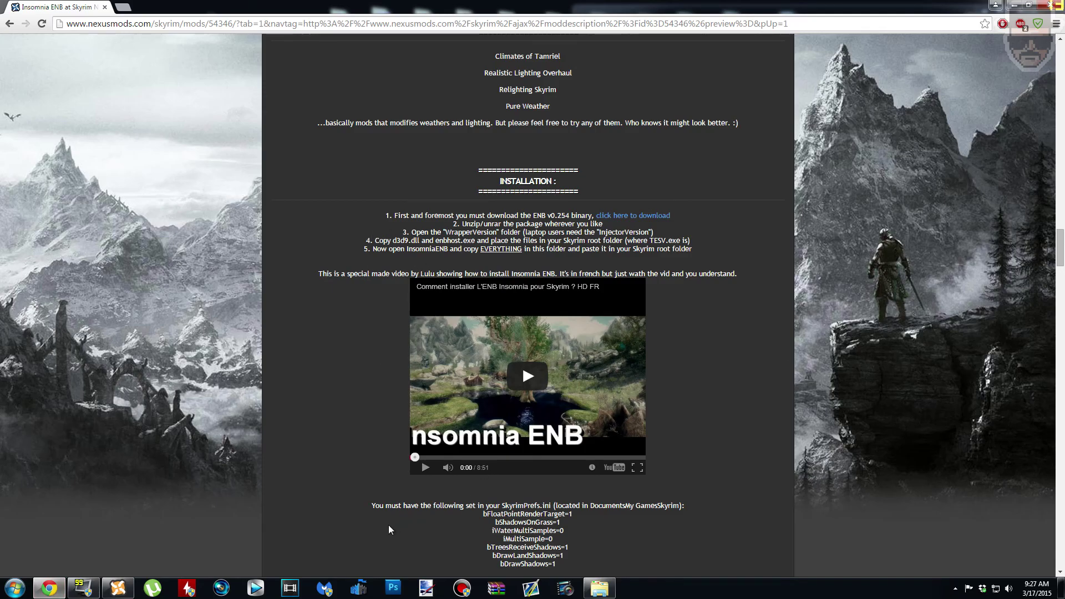
scroll(389, 525, down, 4)
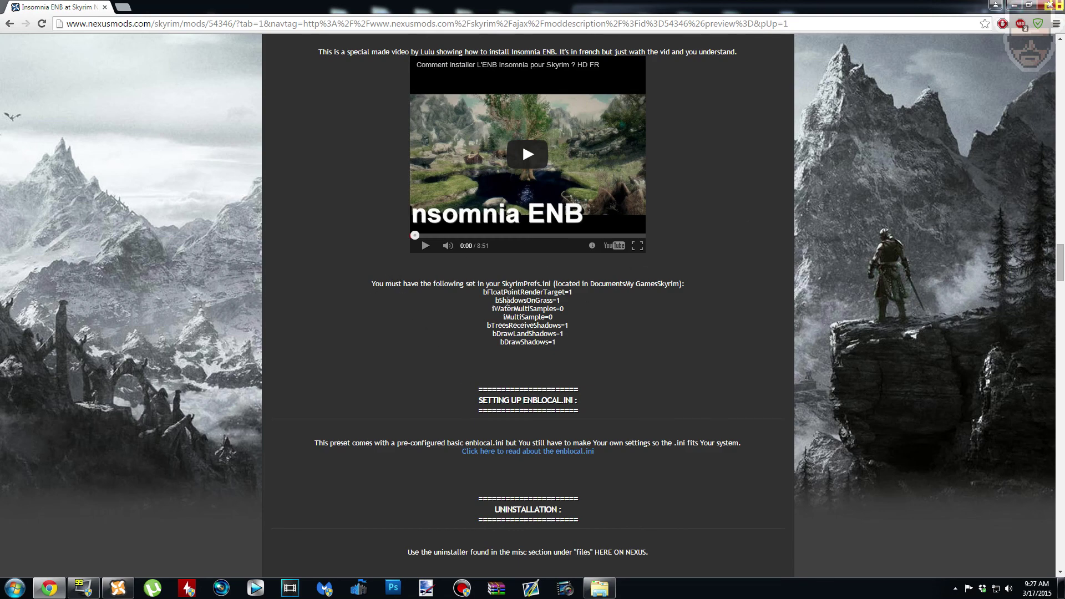
click(1010, 6)
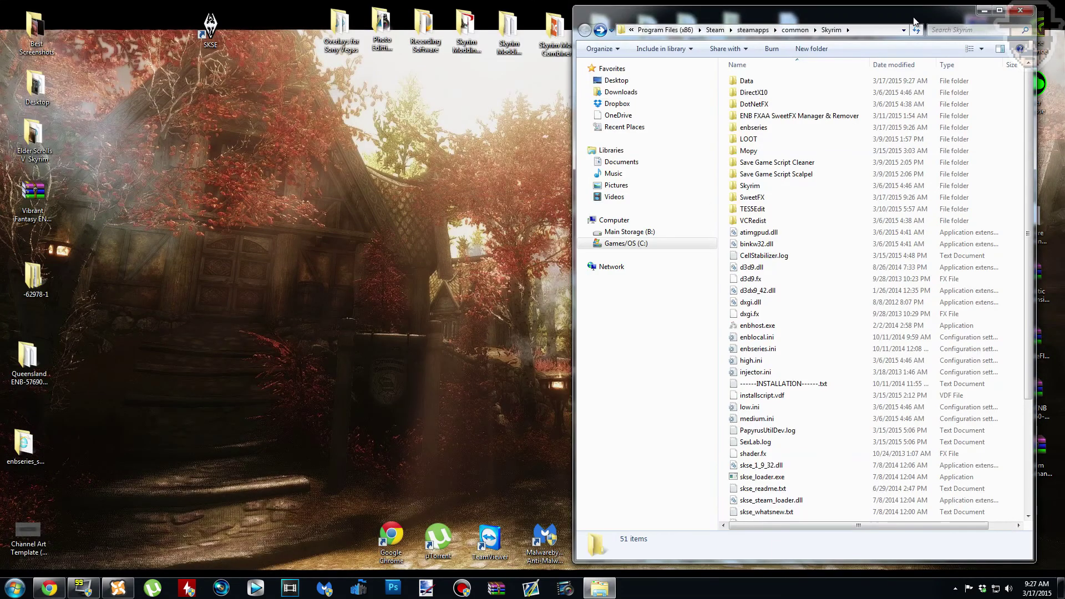
Go to the Skyrim folder under My Games in Documents and open SkyrimPrefs.ini in Notepad++
click(622, 161)
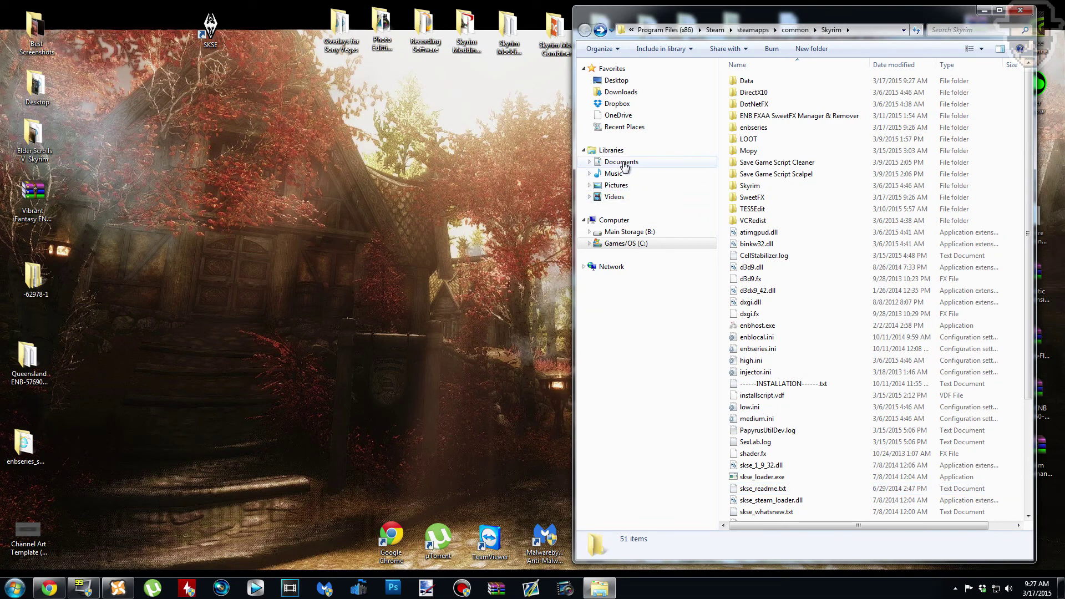
double_click(769, 190)
double_click(780, 158)
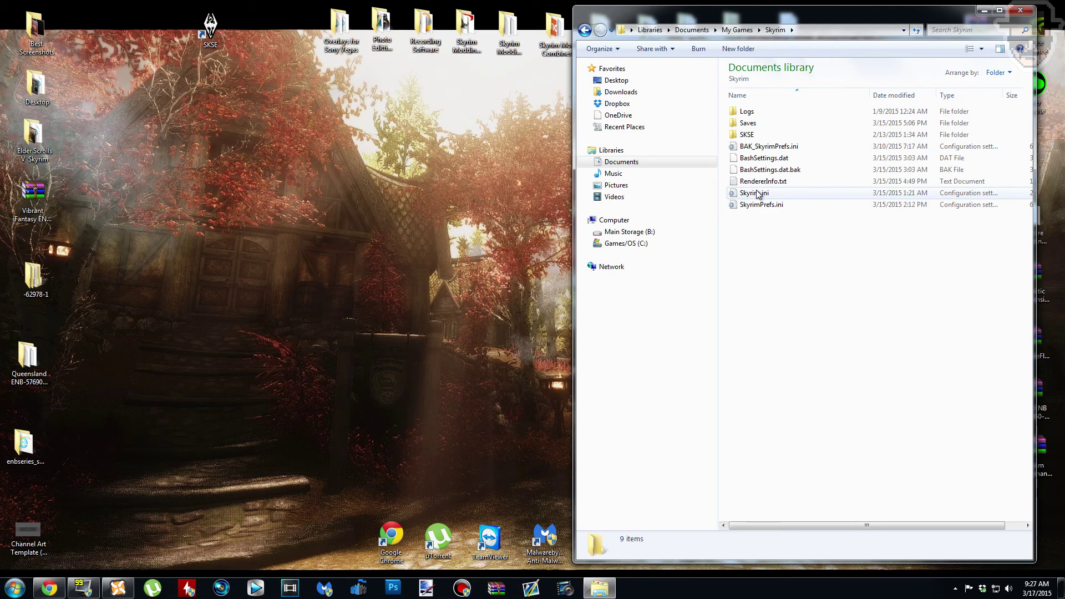
click(781, 193)
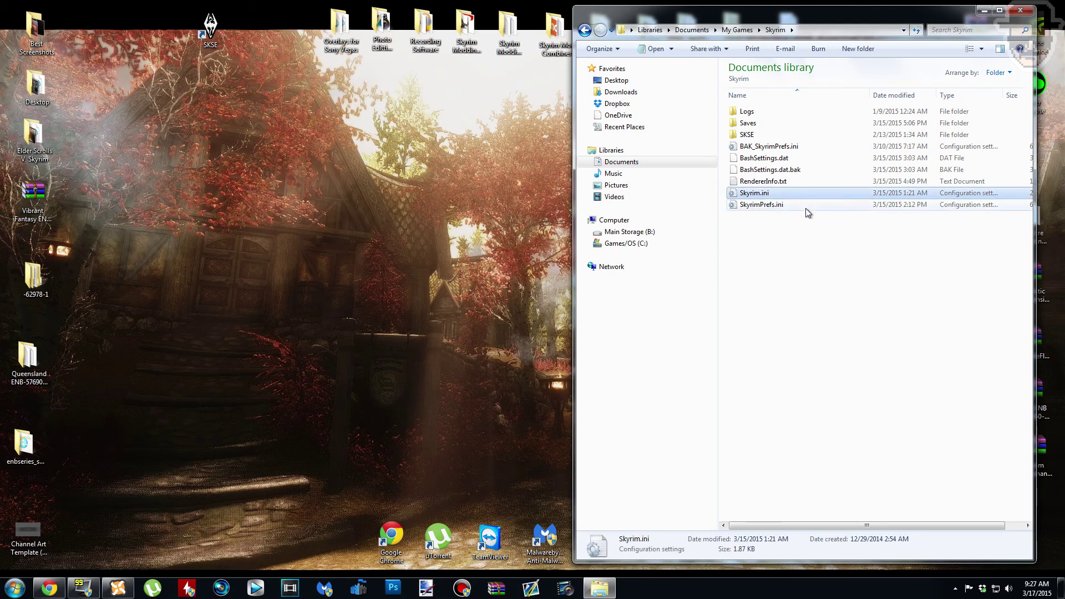
click(805, 209)
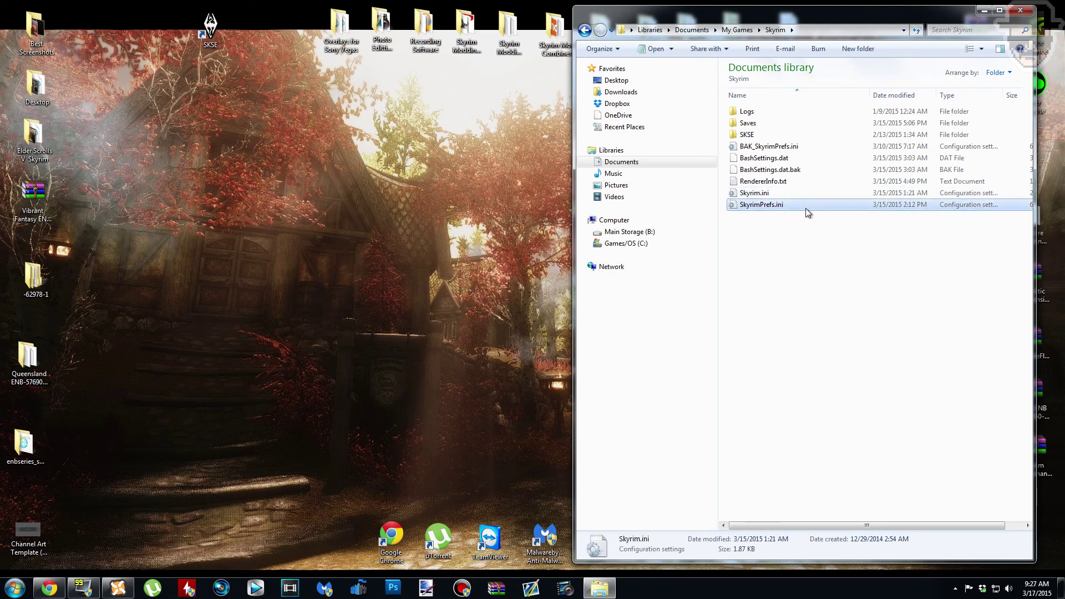
click(792, 267)
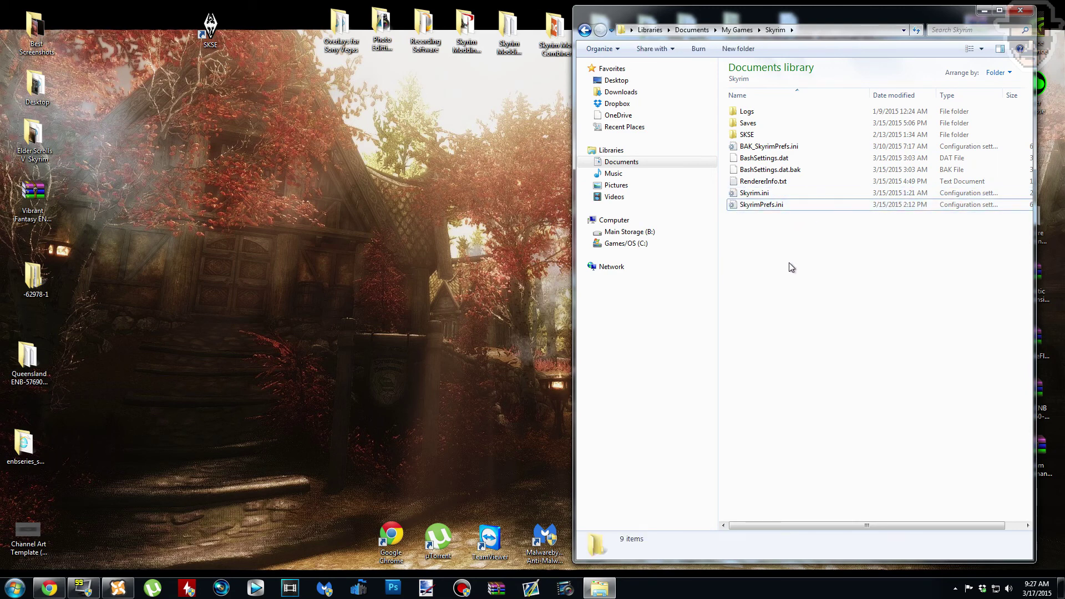
click(801, 193)
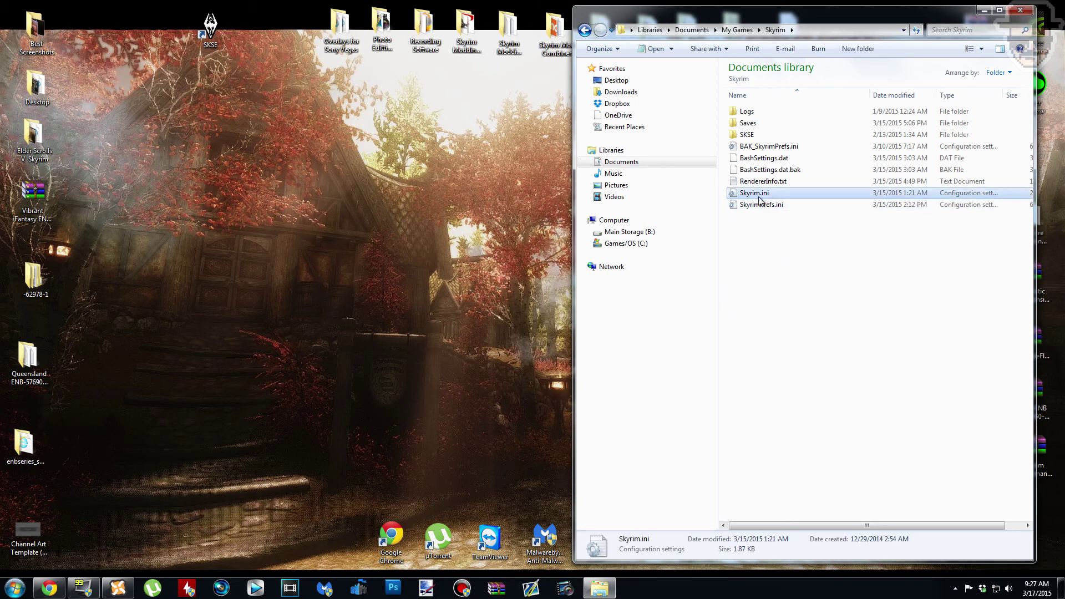
click(781, 210)
right_click(780, 208)
click(851, 253)
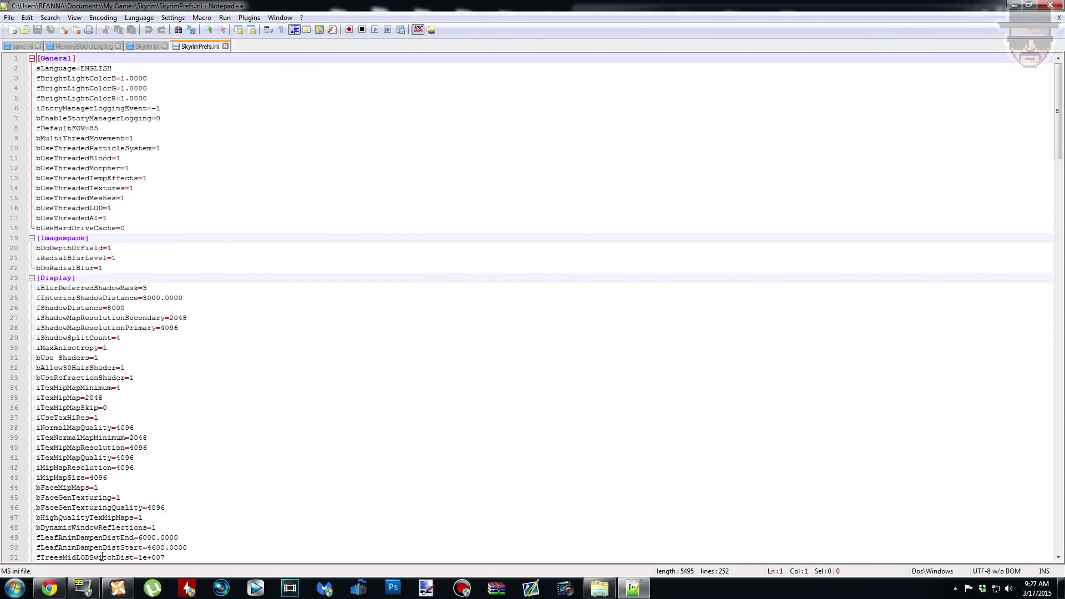
Copy bFloatPointRenderTarget from the mod page in Chrome and find it in SkyrimPrefs.ini to check its value
click(50, 589)
double_click(530, 291)
key(ctrl+c)
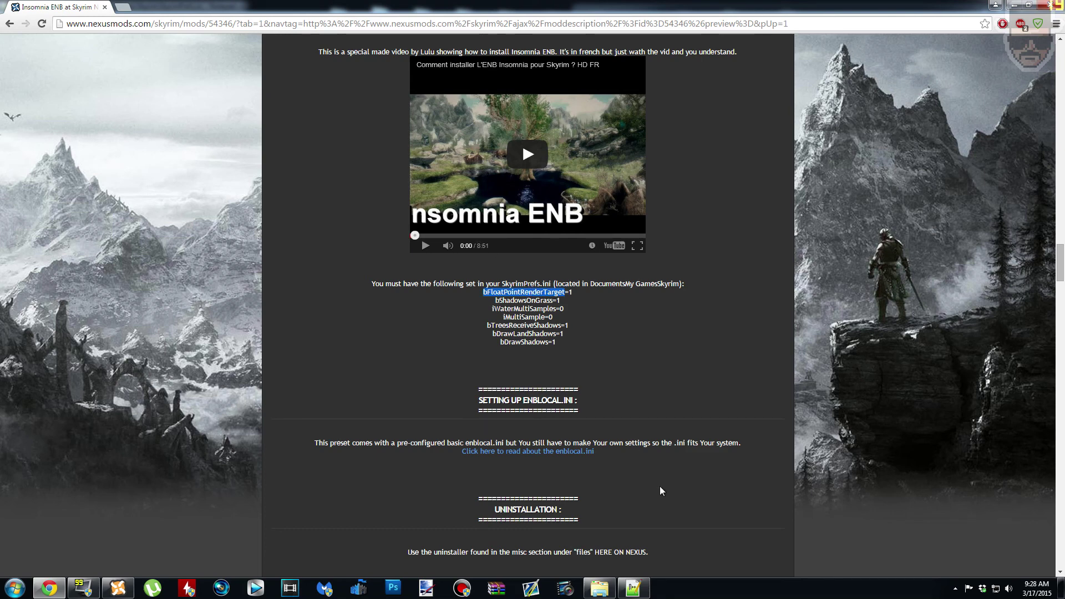
click(634, 589)
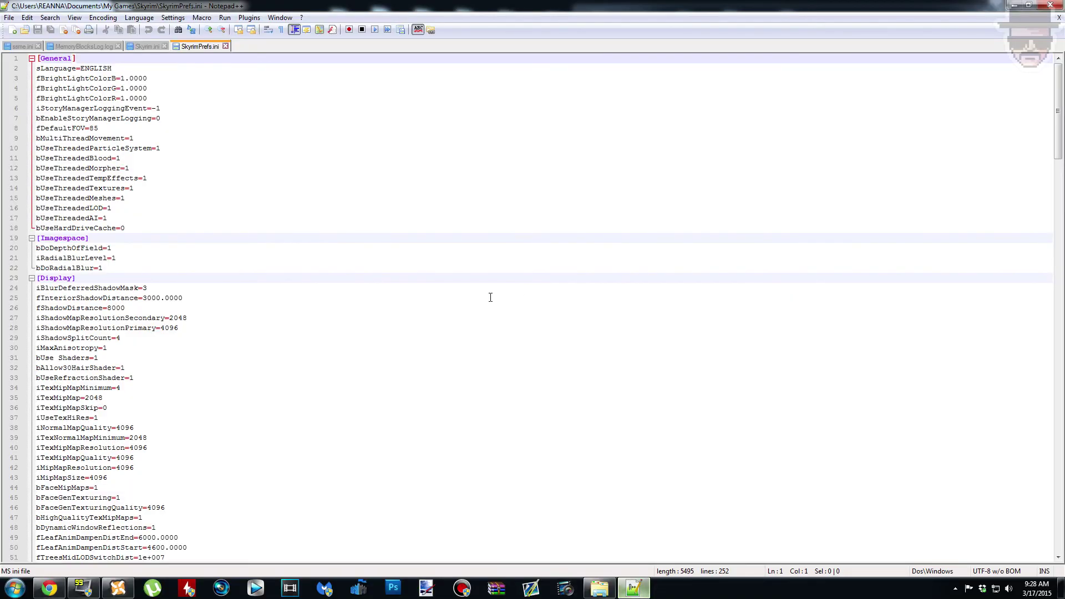
key(ctrl+f)
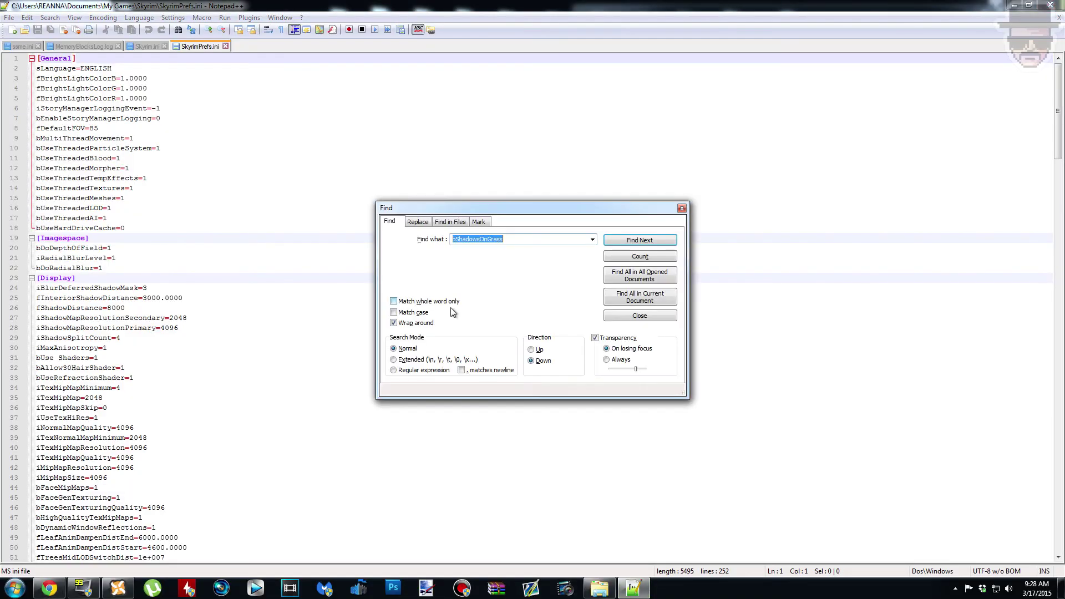
key(ctrl+v)
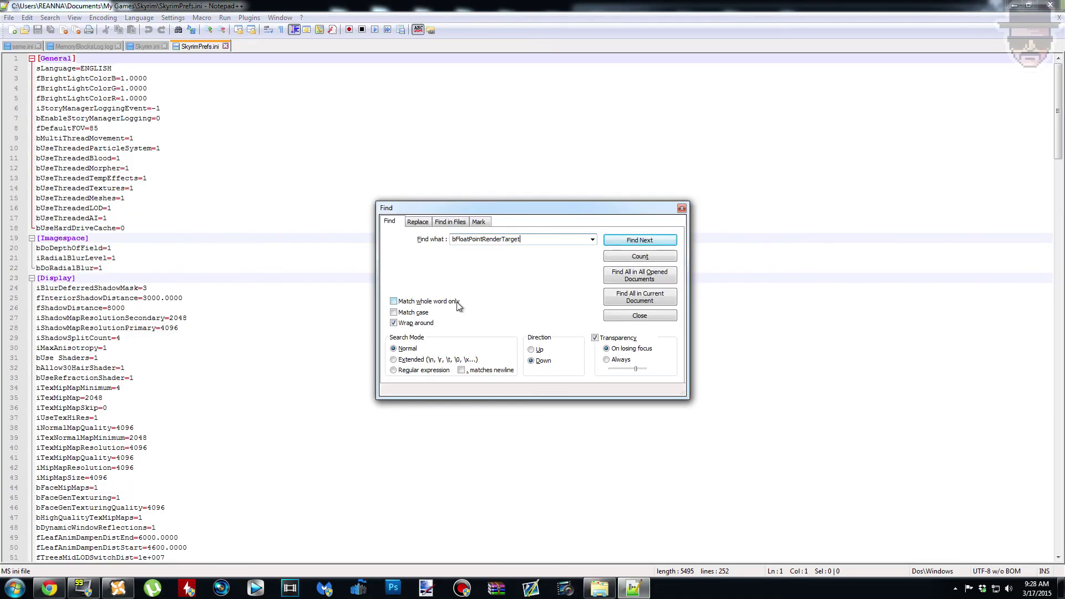
click(624, 241)
click(682, 208)
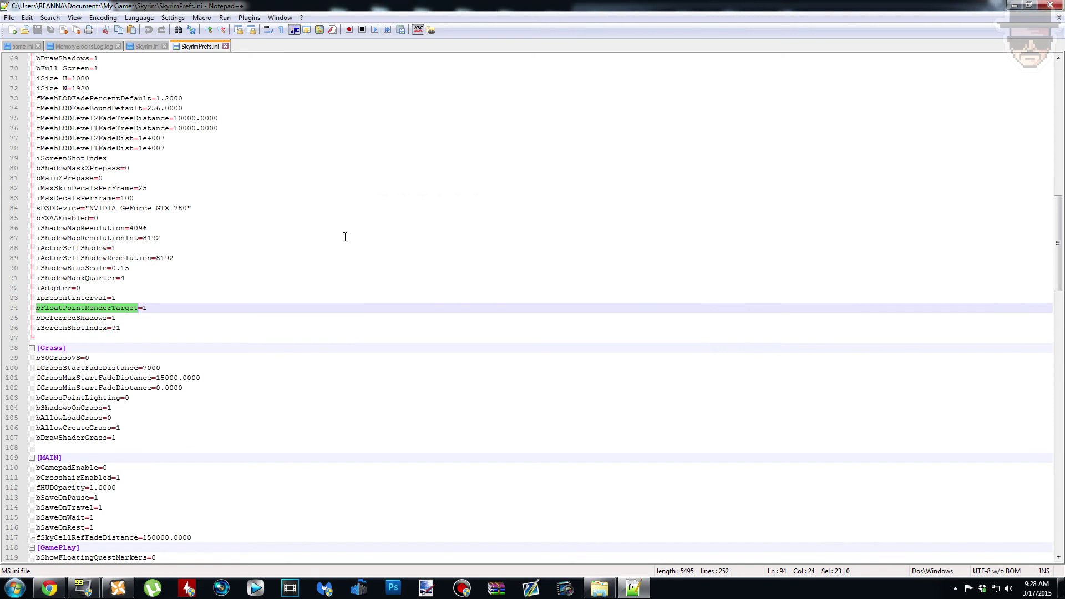
Copy bShadowsOnGrass from the mod page in Chrome and find it in SkyrimPrefs.ini to check its value
click(49, 588)
double_click(533, 300)
key(ctrl+c)
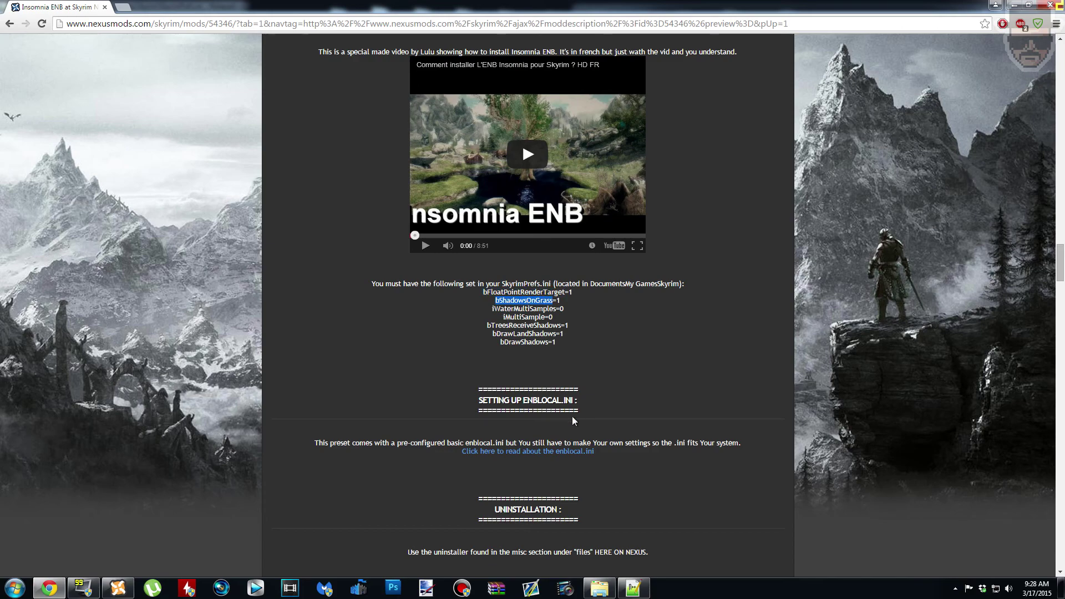
click(633, 588)
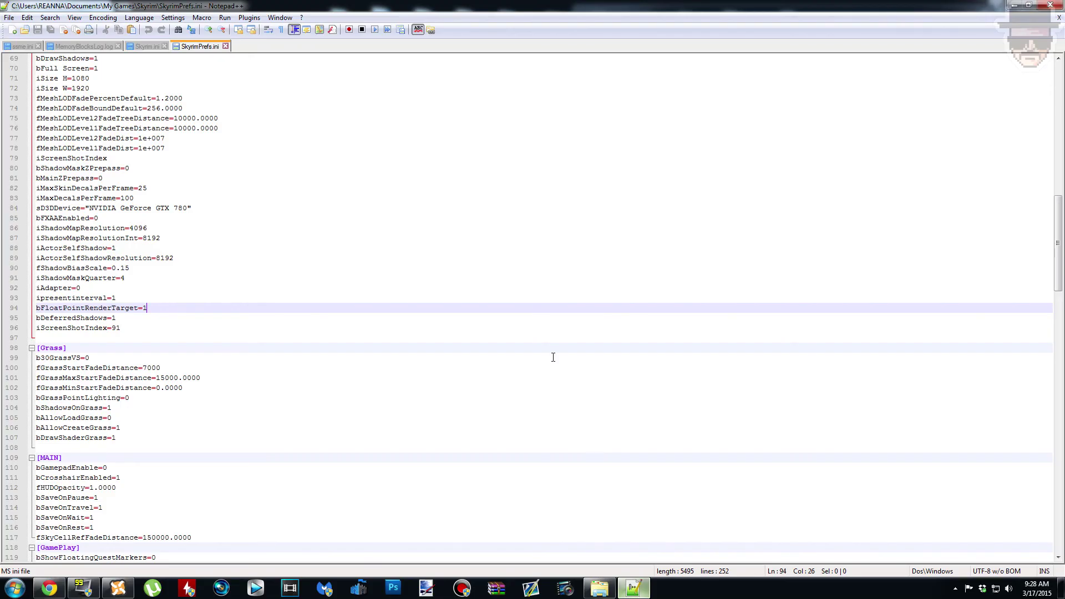
key(ctrl+f)
key(ctrl+v)
click(638, 240)
click(682, 208)
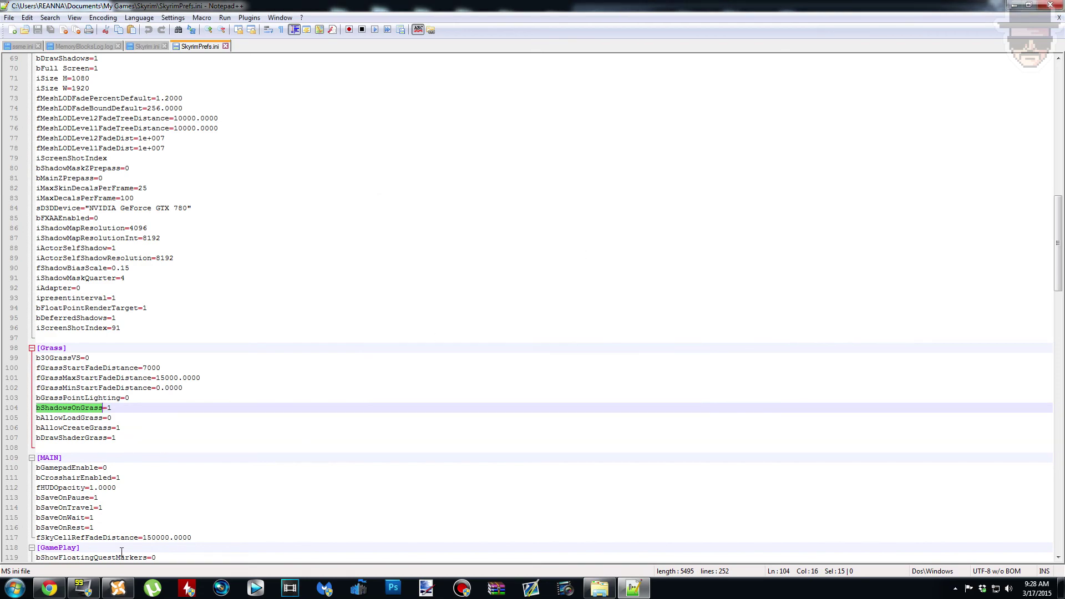
Copy iWaterMultiSamples from the mod page in Chrome, find it in SkyrimPrefs.ini and set it to 0
click(50, 589)
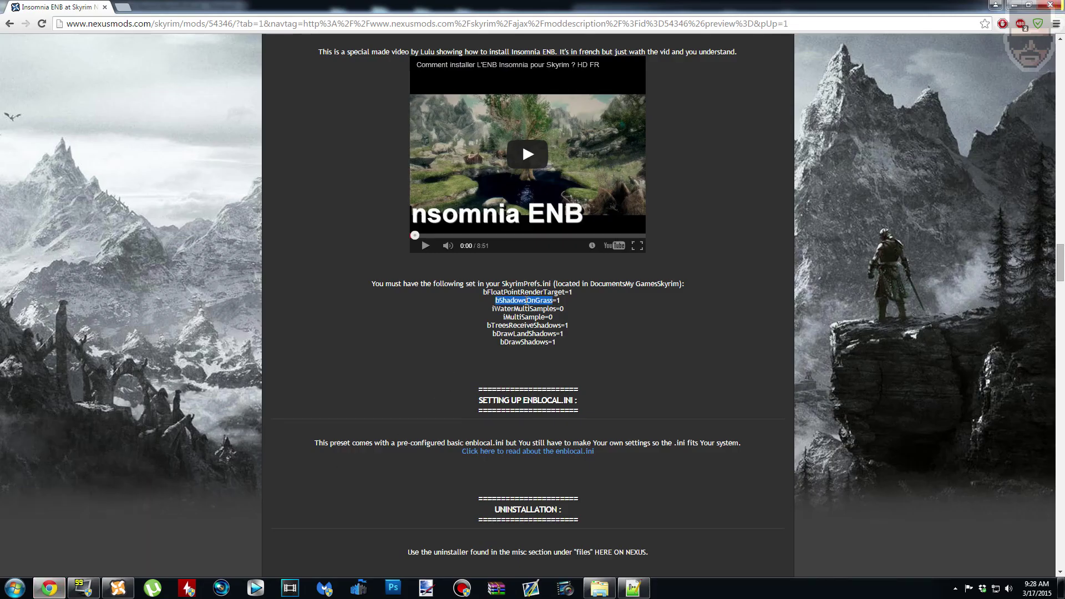
double_click(515, 309)
key(ctrl+c)
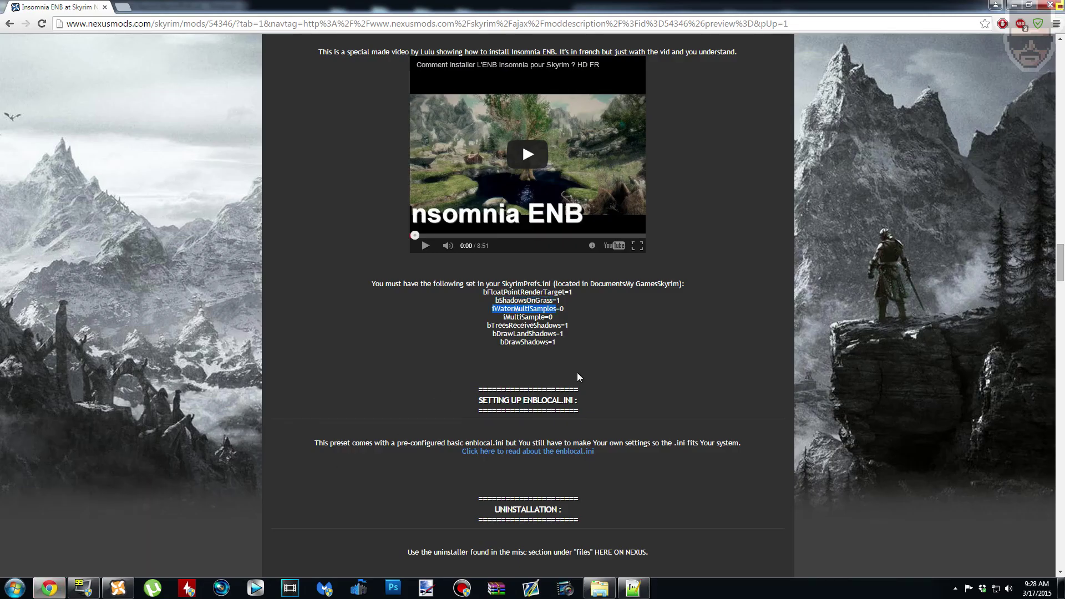
click(633, 588)
key(ctrl+f)
key(ctrl+v)
click(640, 239)
click(682, 208)
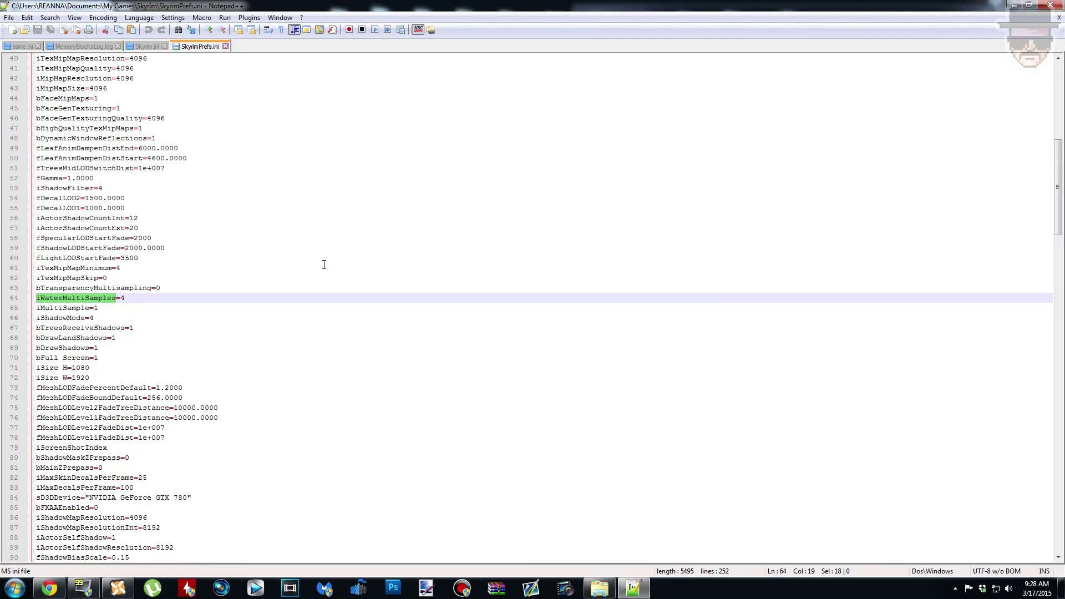
click(192, 299)
key(BackSpace)
text(0)
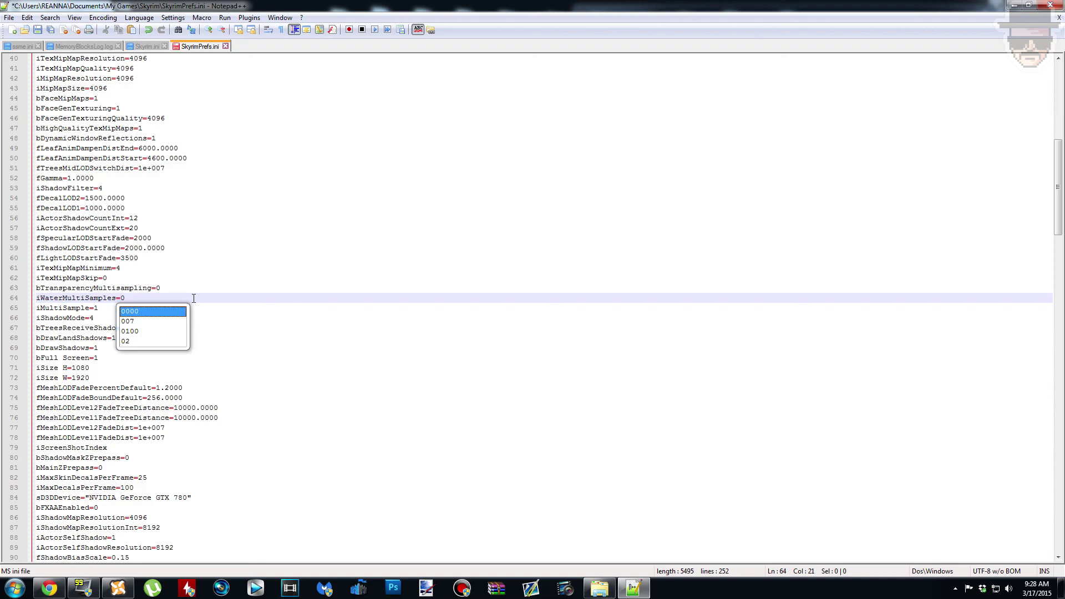
key(Escape)
Copy iMultiSample from the mod page in Chrome, find it in SkyrimPrefs.ini and set it to 0
click(49, 588)
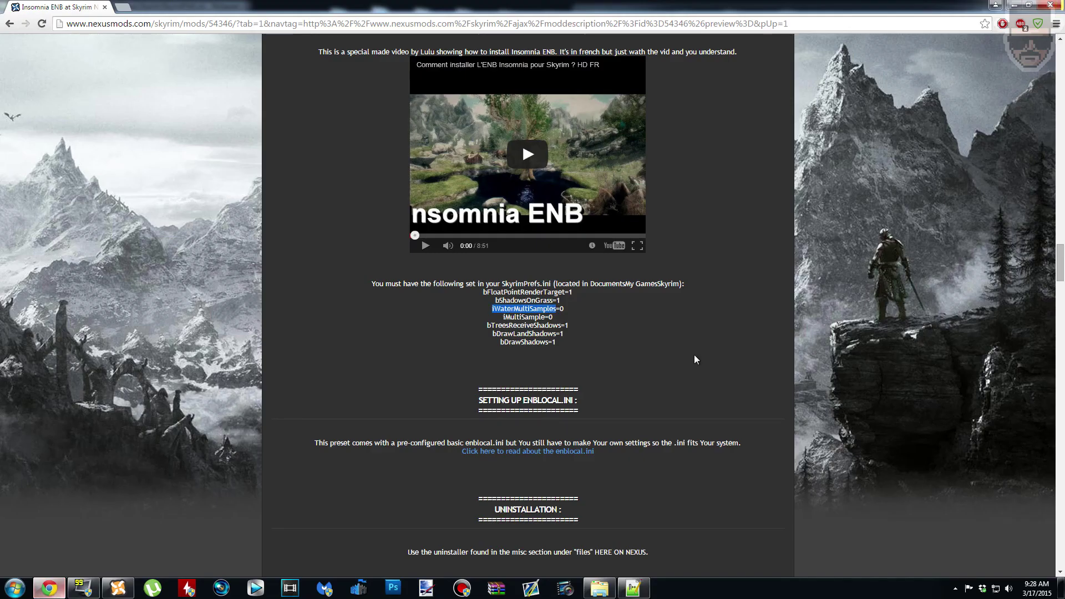
double_click(522, 317)
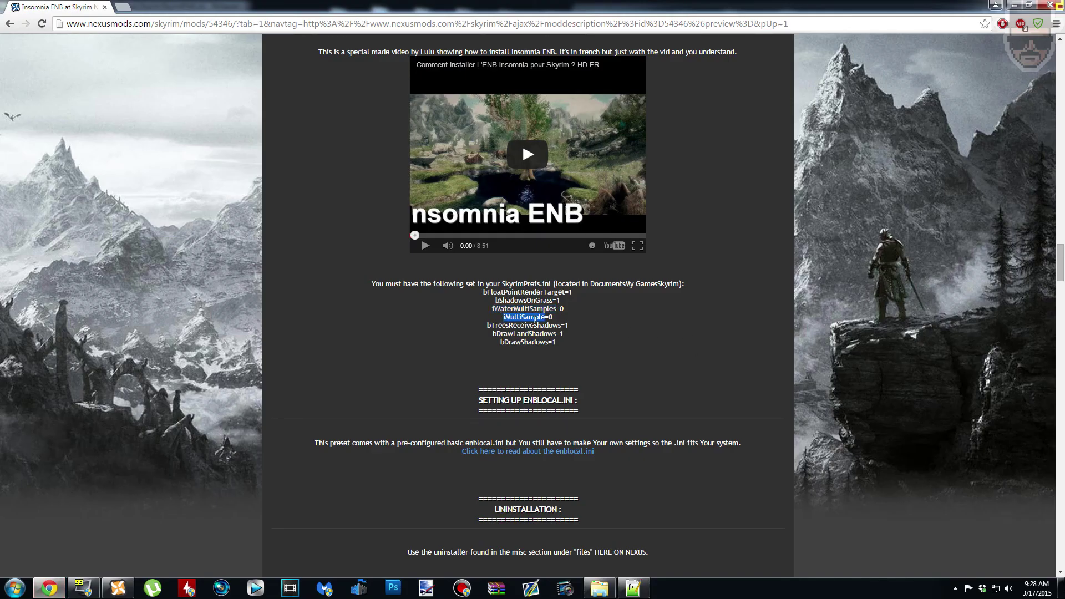
key(ctrl+c)
click(634, 588)
key(ctrl+f)
key(ctrl+v)
click(646, 240)
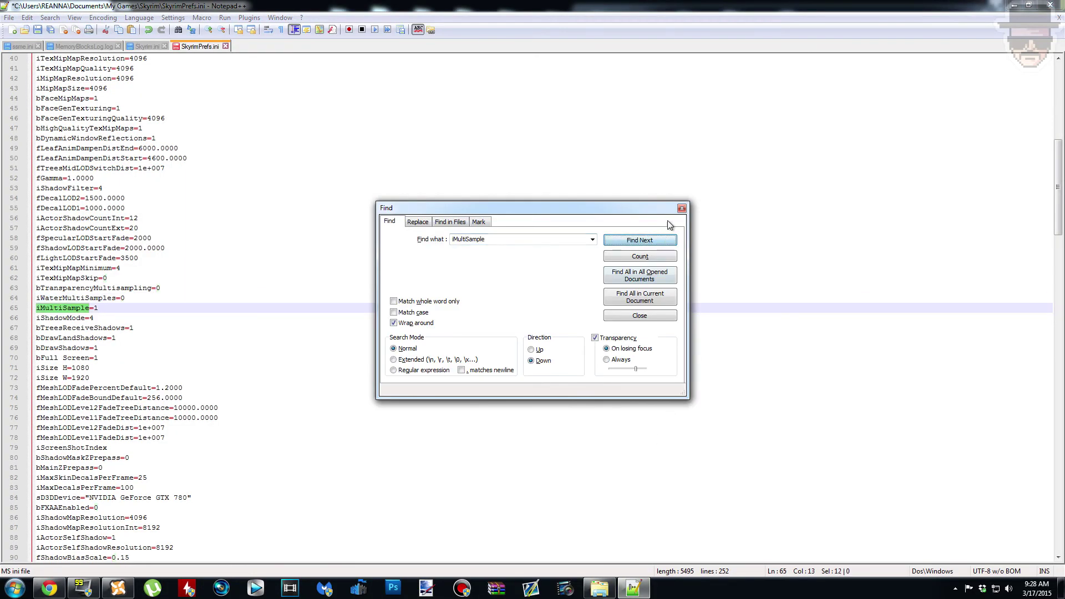
click(682, 208)
click(148, 309)
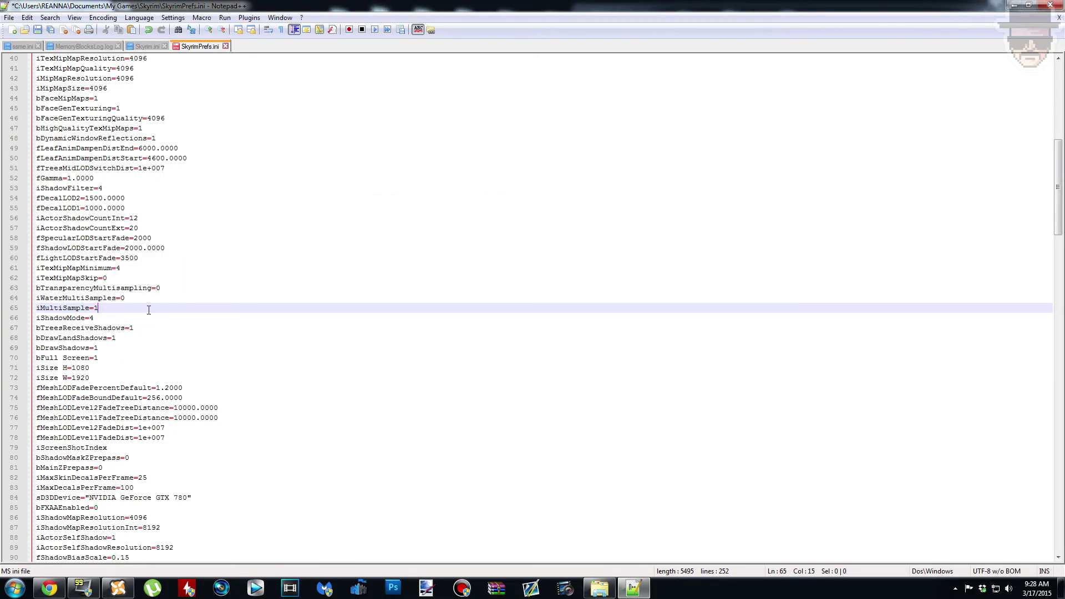
key(BackSpace)
text(0)
key(Escape)
Copy bTreesReceiveShadows from the mod page in Chrome and find it in SkyrimPrefs.ini to check its value
click(50, 588)
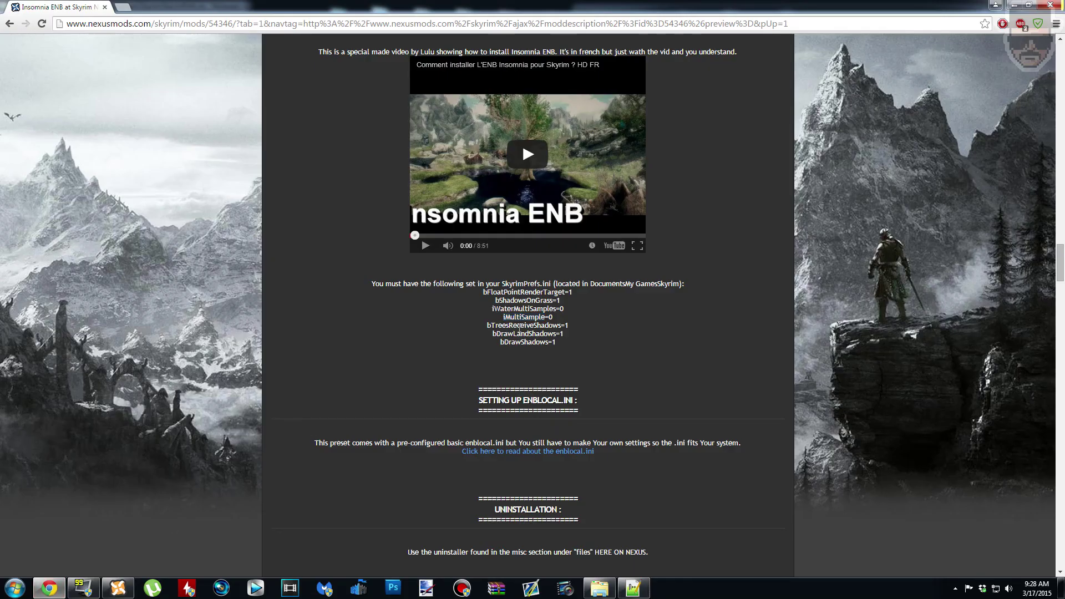
double_click(520, 325)
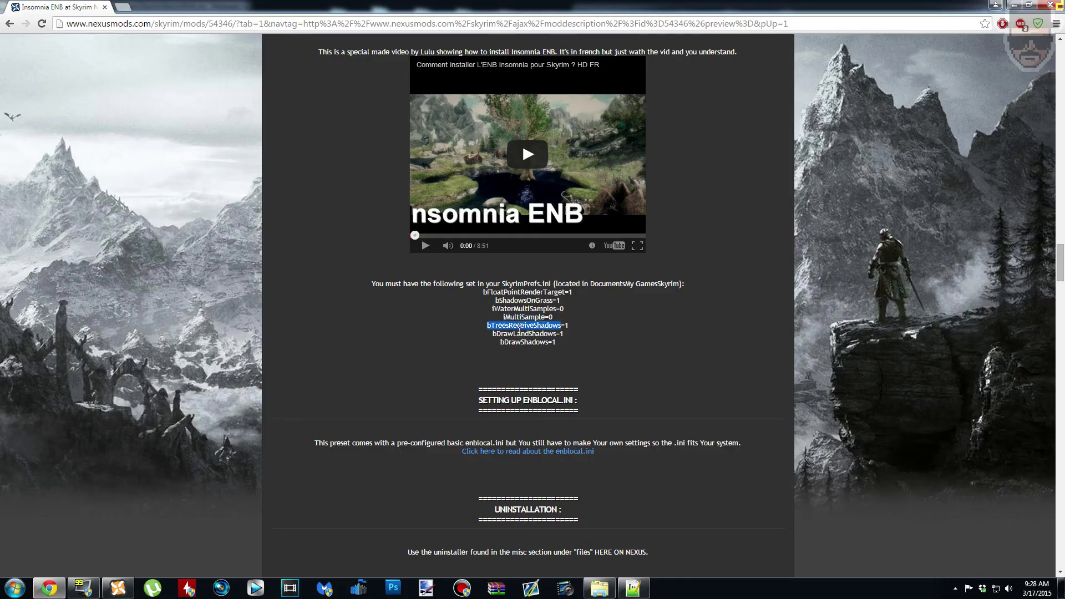
click(637, 592)
key(ctrl+f)
key(ctrl+v)
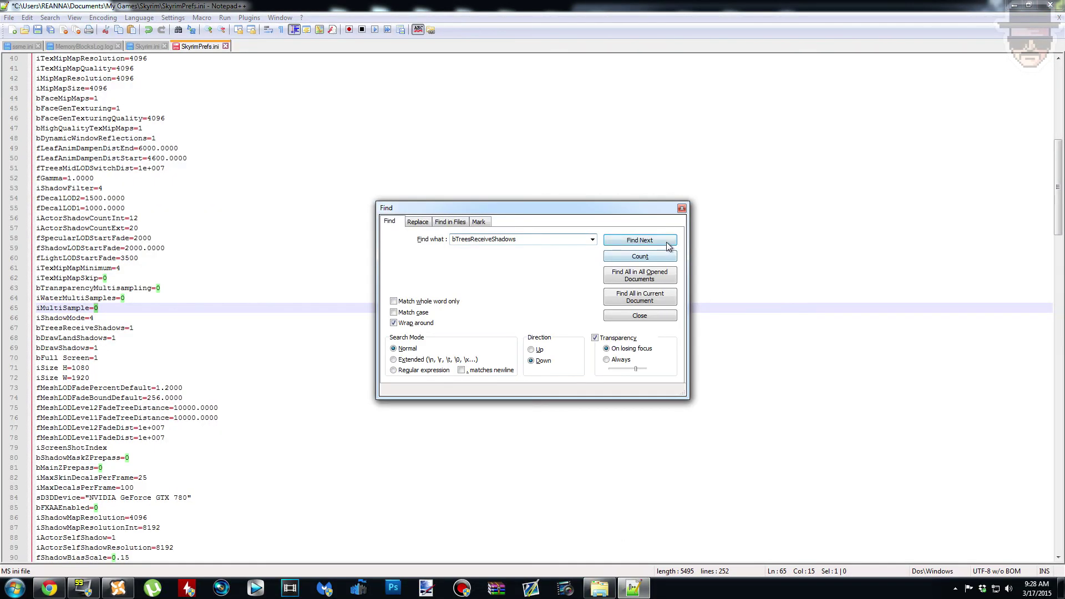
click(669, 245)
click(682, 208)
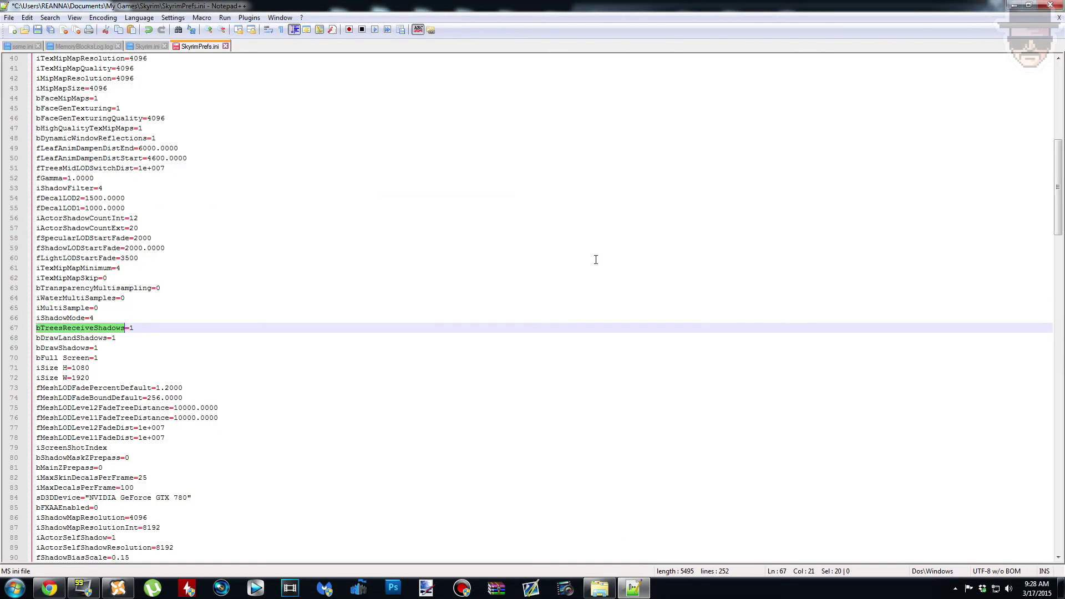
Copy bDrawLandShadows from the mod page in Chrome and find it in SkyrimPrefs.ini to check its value
click(50, 588)
double_click(504, 333)
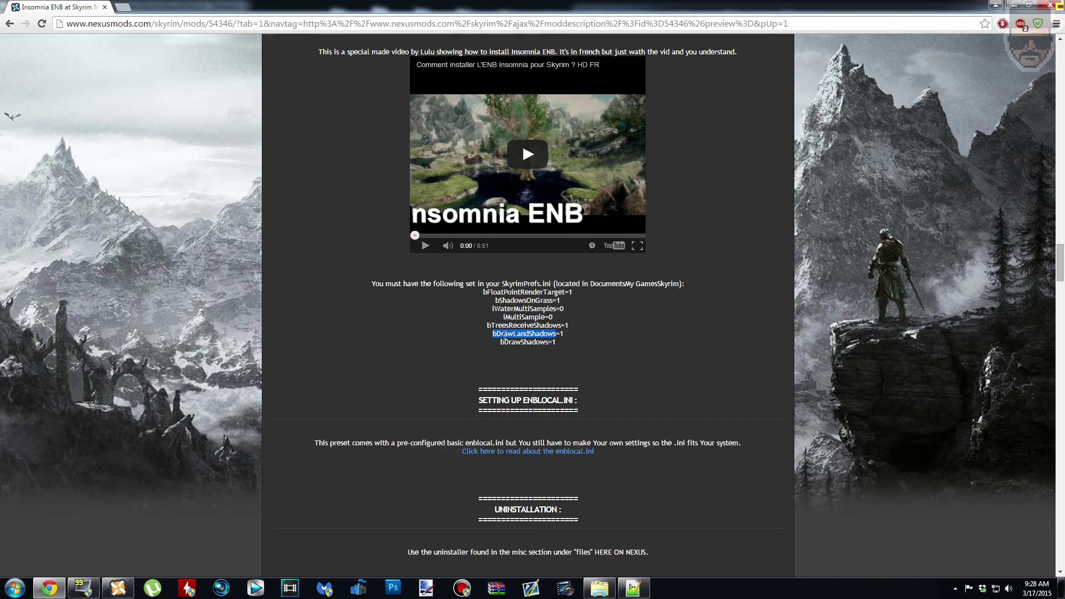
click(638, 587)
key(ctrl+f)
key(ctrl+v)
click(640, 242)
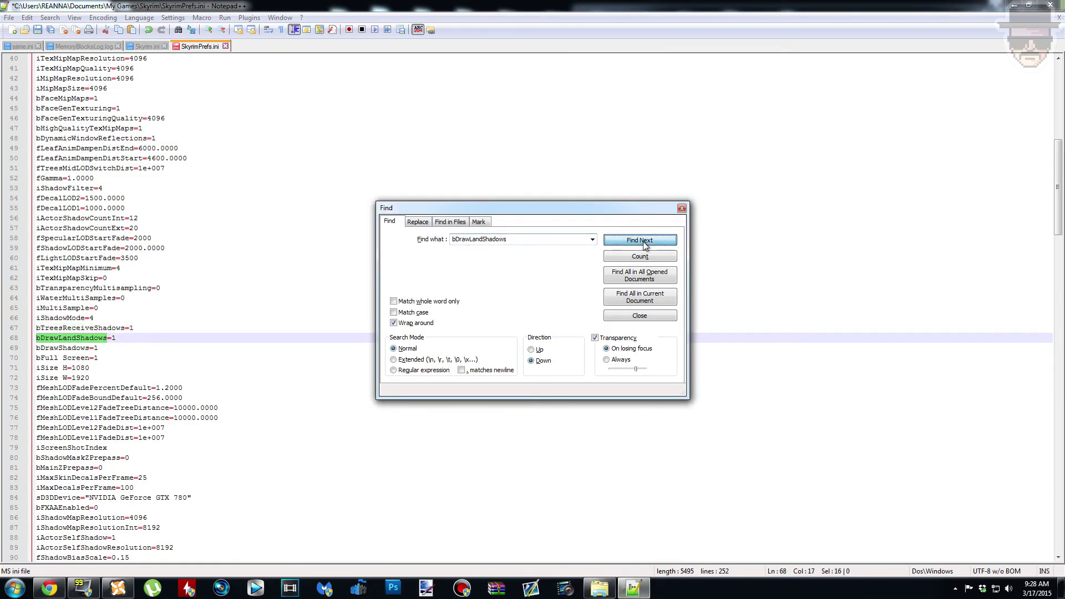
click(682, 208)
Copy bDrawShadows from the mod page in Chrome and find it in SkyrimPrefs.ini to check its value
click(50, 588)
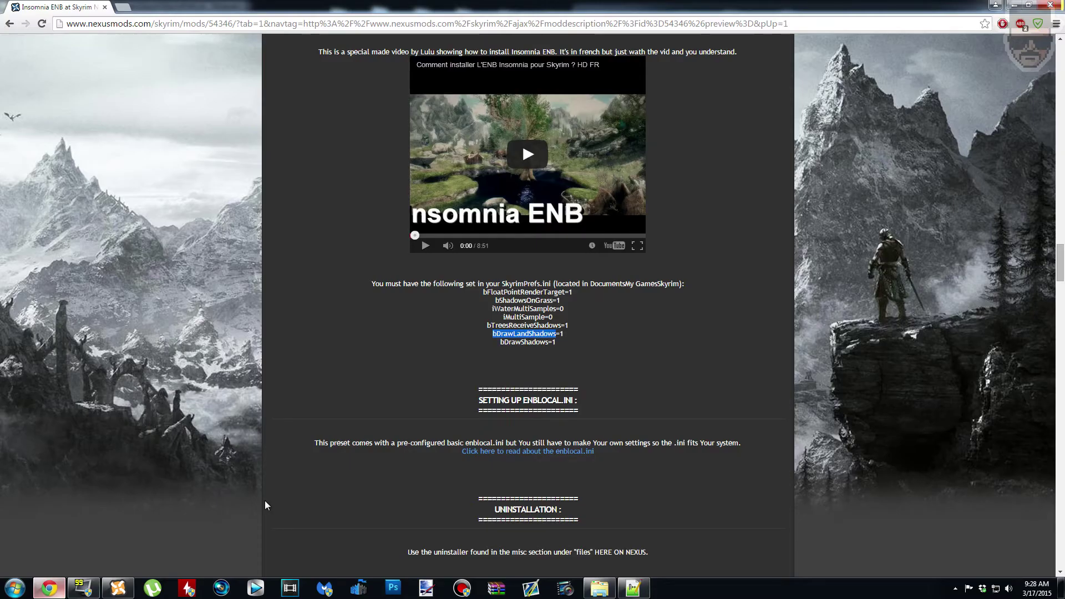
double_click(536, 342)
key(ctrl+c)
click(633, 588)
key(ctrl+f)
key(ctrl+v)
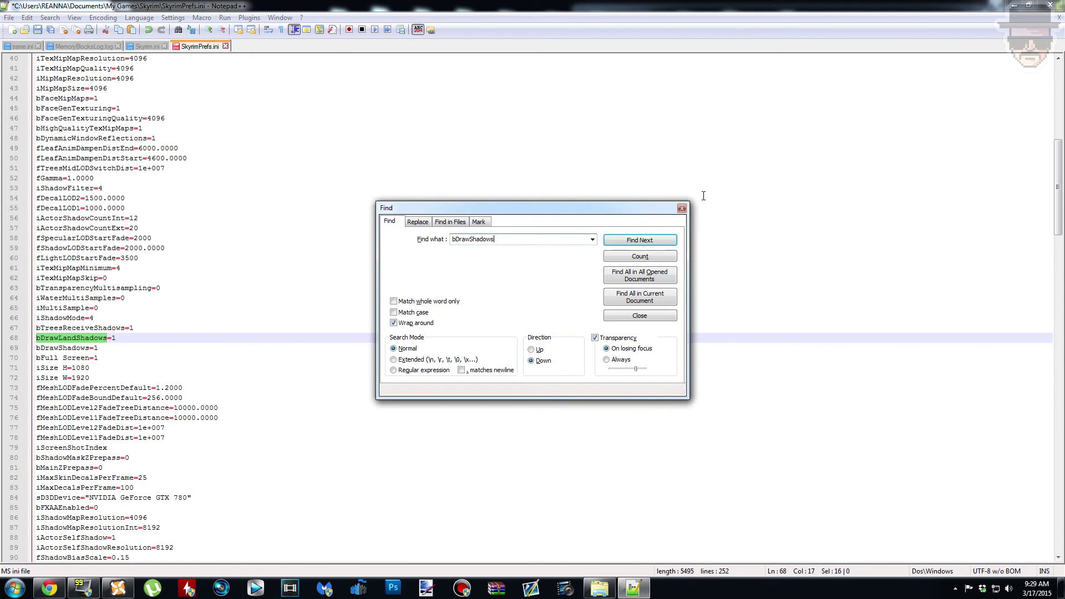
click(622, 239)
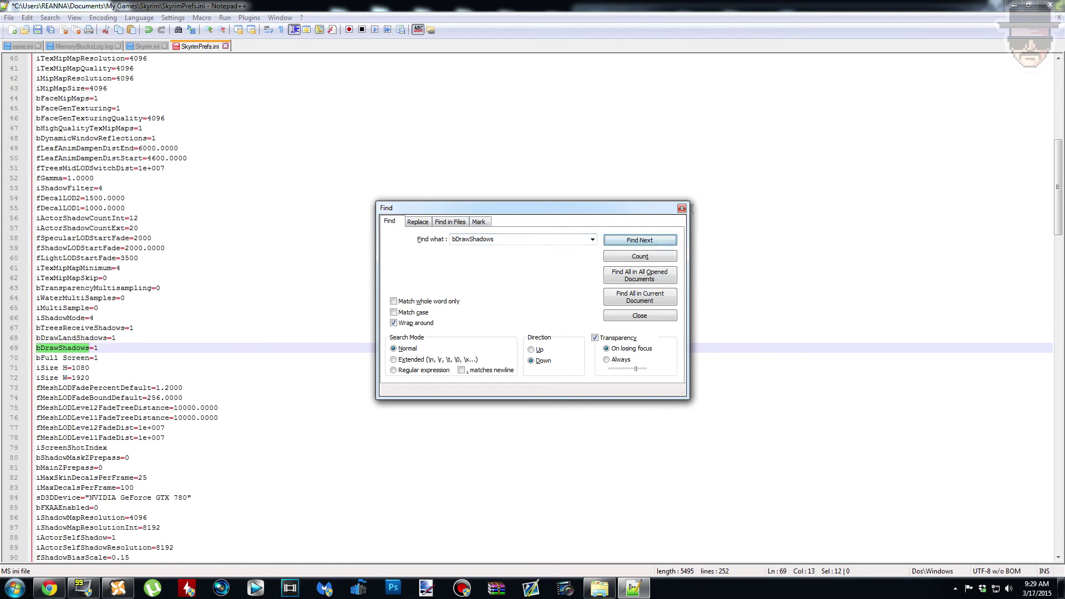
click(682, 210)
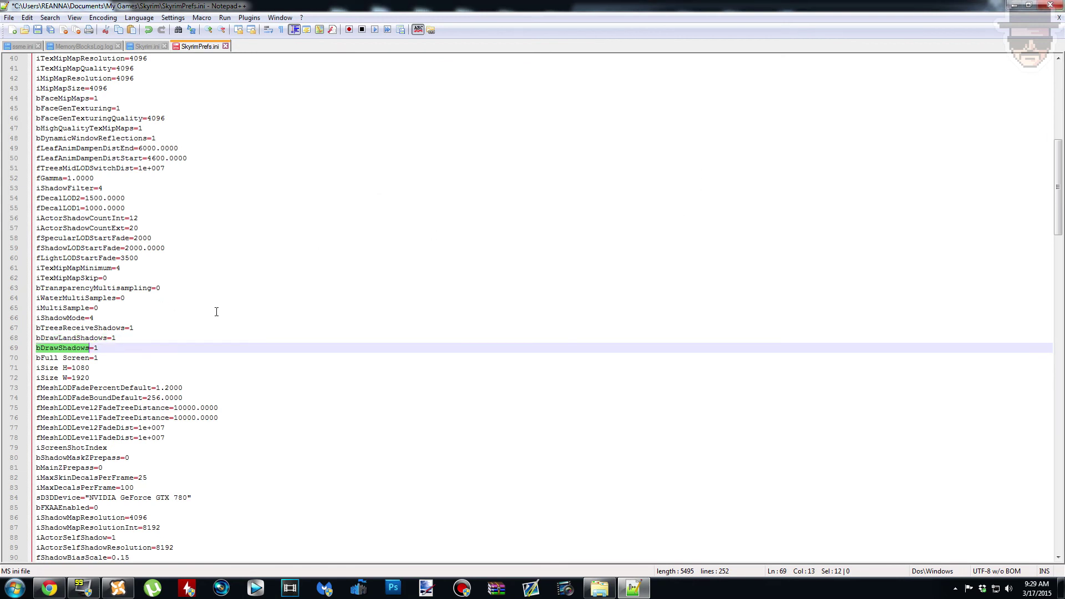
Save SkyrimPrefs.ini, close Notepad++ and clear the remaining windows from the desktop
scroll(144, 476, up, 5)
scroll(189, 263, down, 3)
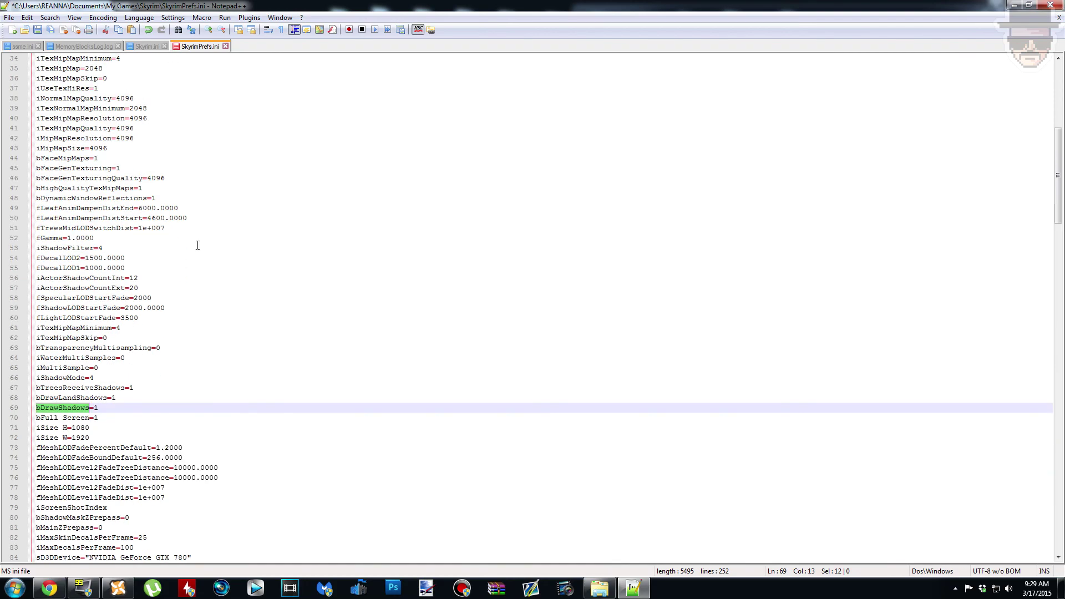
click(9, 17)
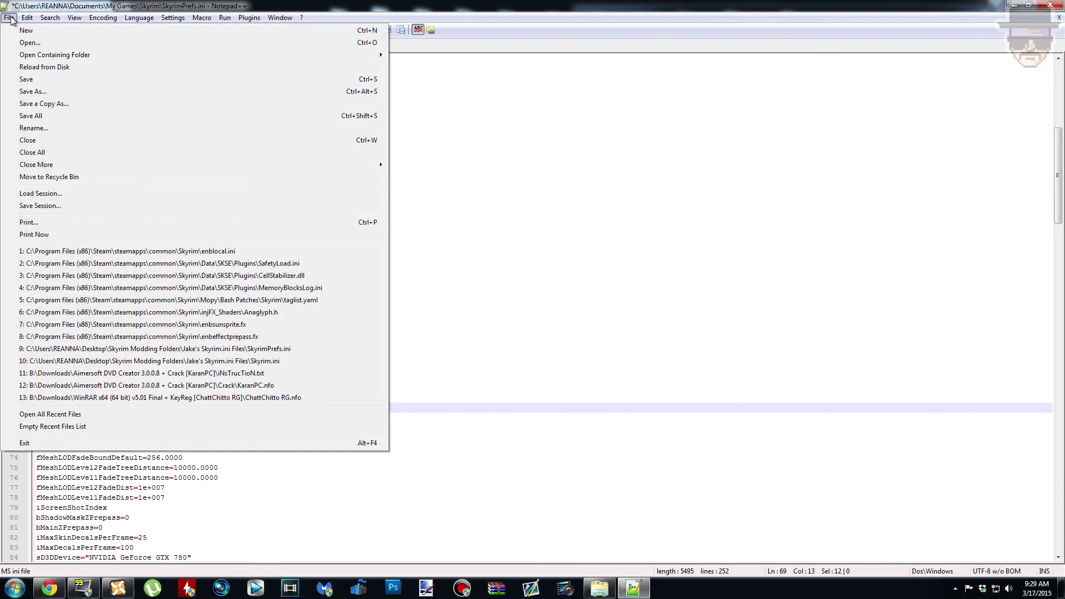
click(22, 80)
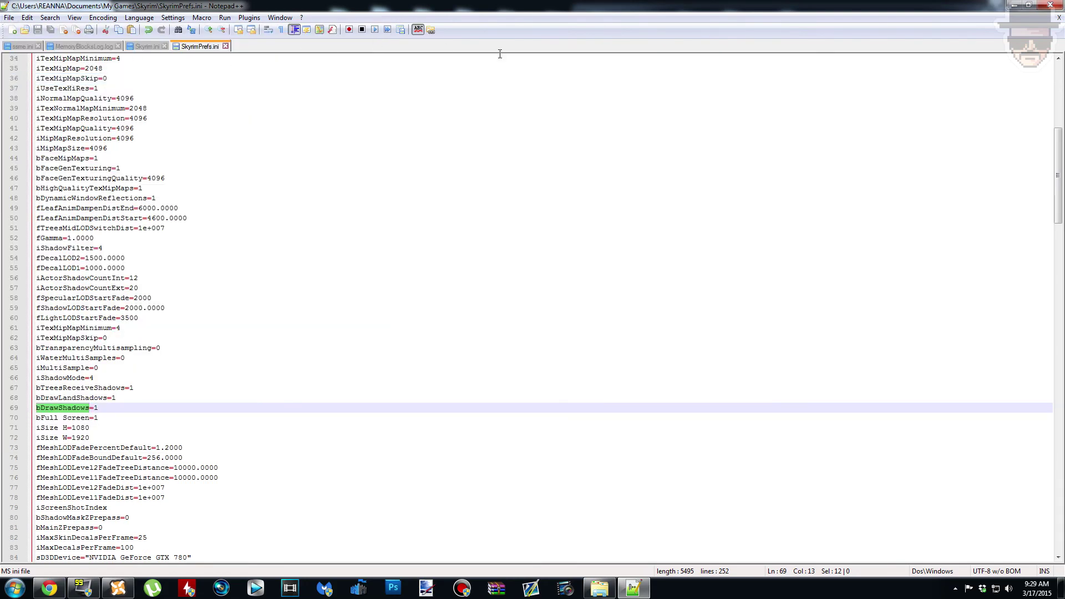
click(1050, 5)
click(1013, 5)
click(1021, 10)
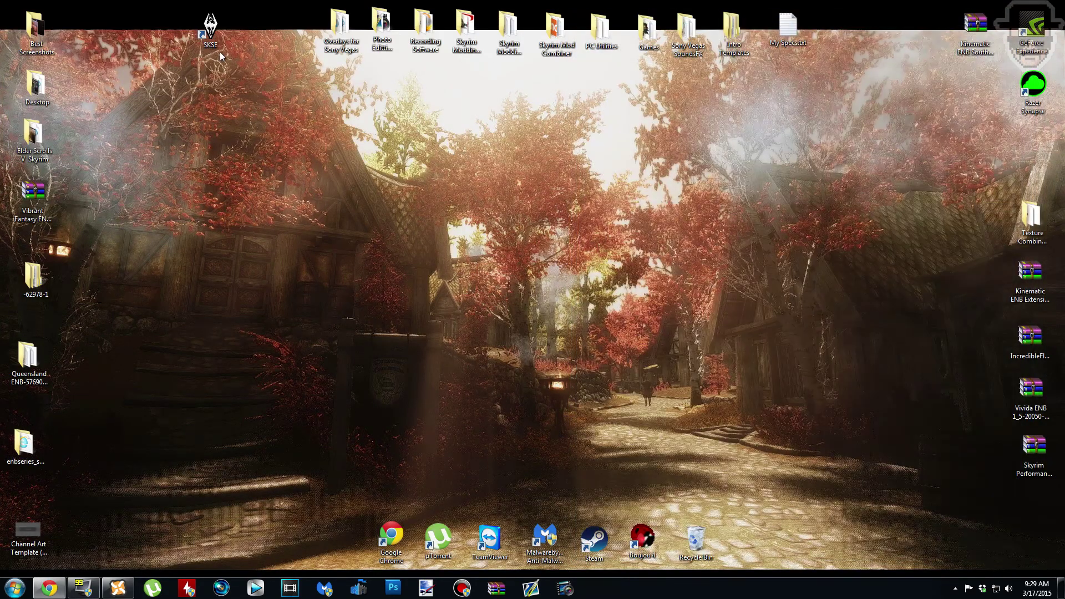
Open the Skyrim game folder through the desktop SKSE shortcut's file location and open enblocal.ini in Notepad++
right_click(223, 32)
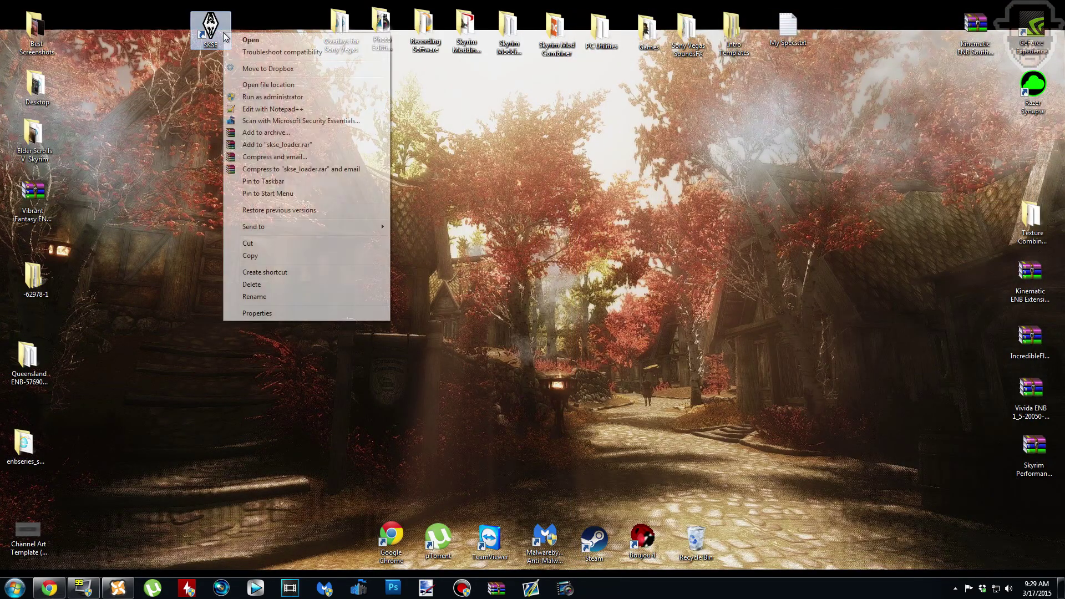
click(262, 84)
scroll(629, 358, down, 4)
scroll(630, 358, up, 4)
click(543, 340)
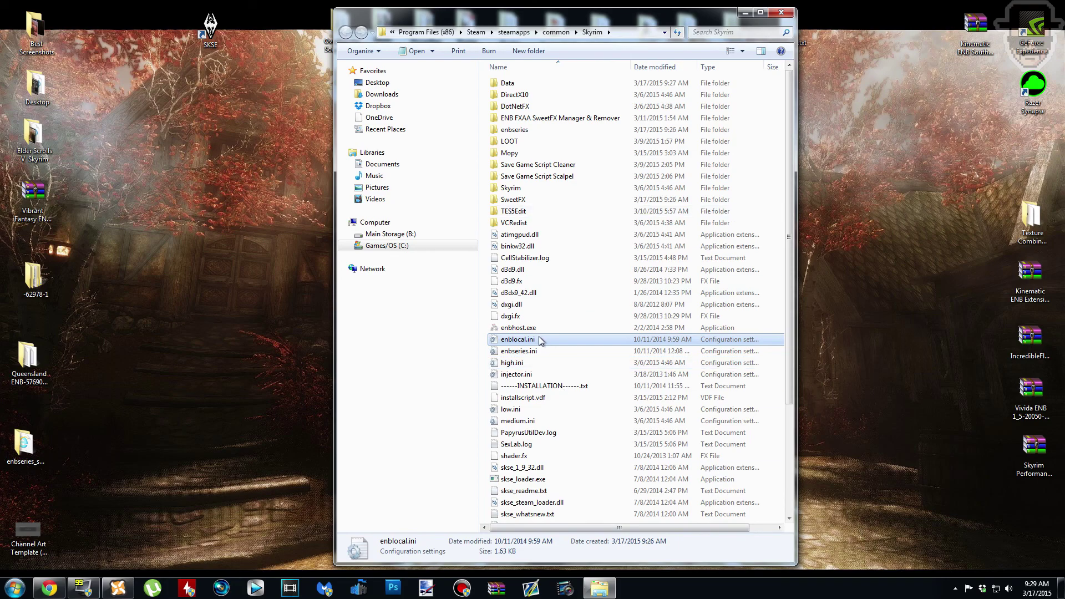
right_click(540, 339)
click(587, 381)
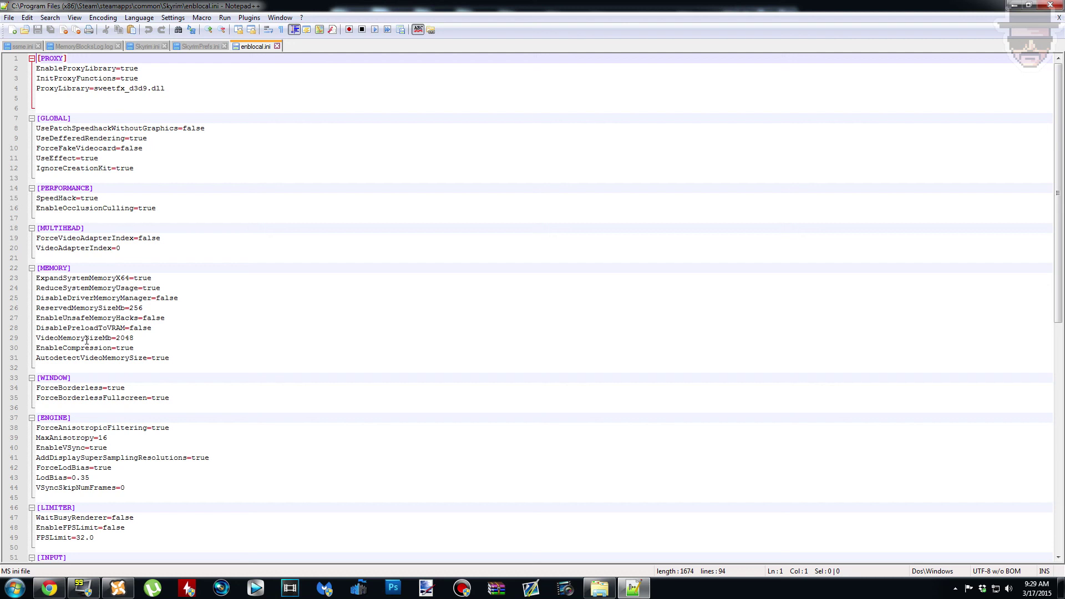
Set ReservedMemorySizeMb to 512 in the MEMORY section of enblocal.ini
click(142, 341)
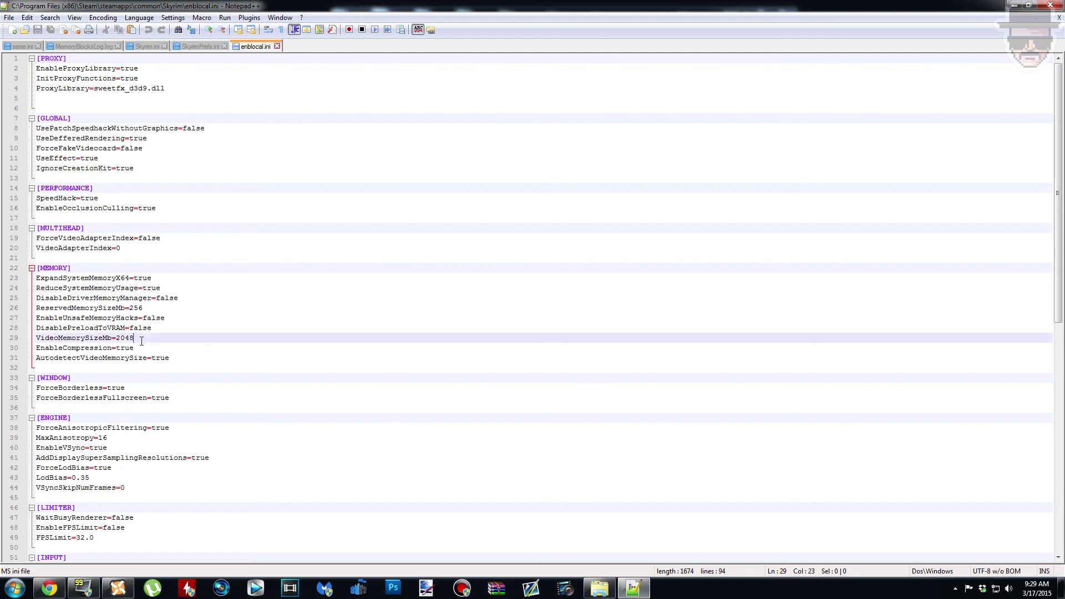
click(153, 304)
key(BackSpace)
key(BackSpace)
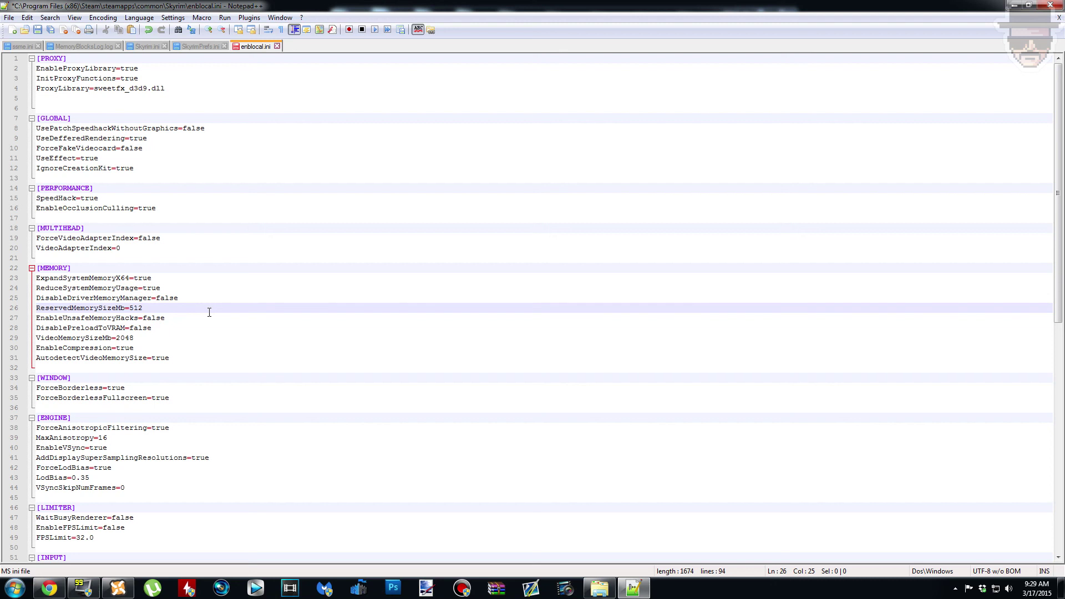
Set VideoMemorySizeMb to 3072 in the MEMORY section of enblocal.ini
click(133, 338)
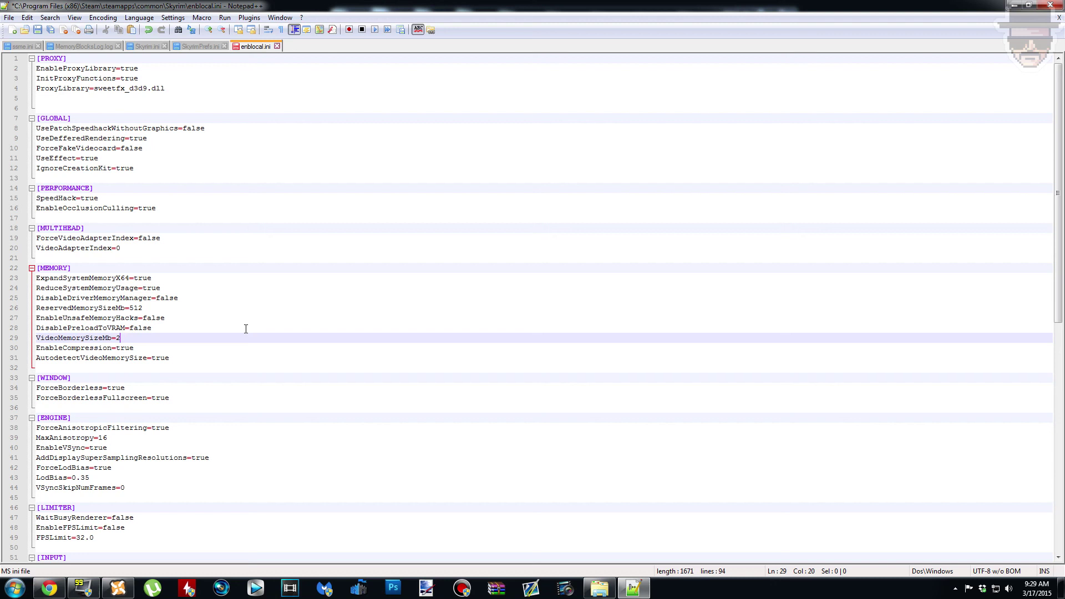
text(30)
click(151, 317)
click(152, 307)
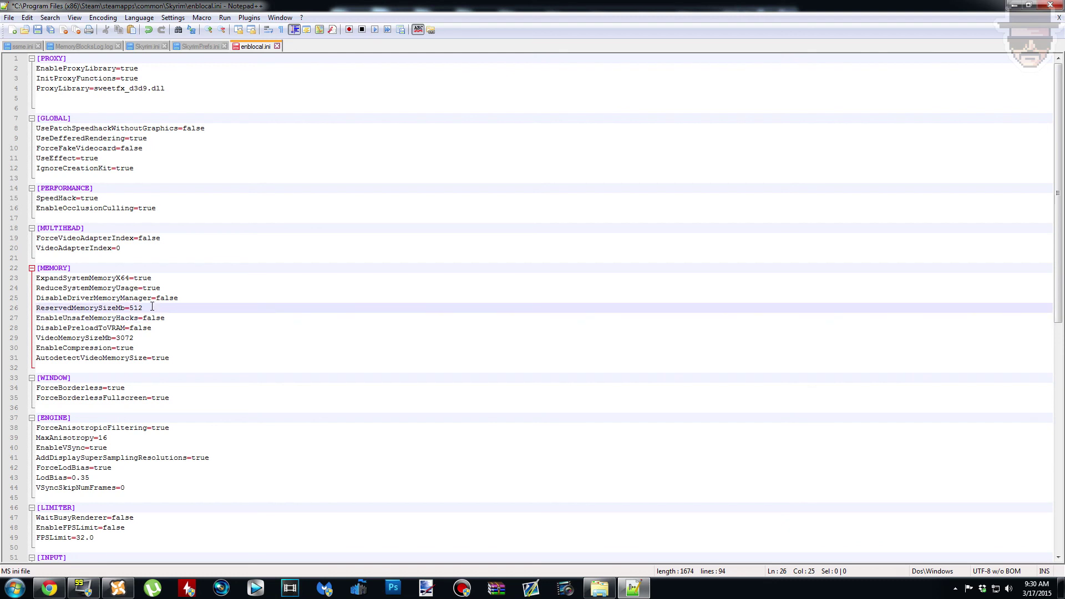
click(142, 337)
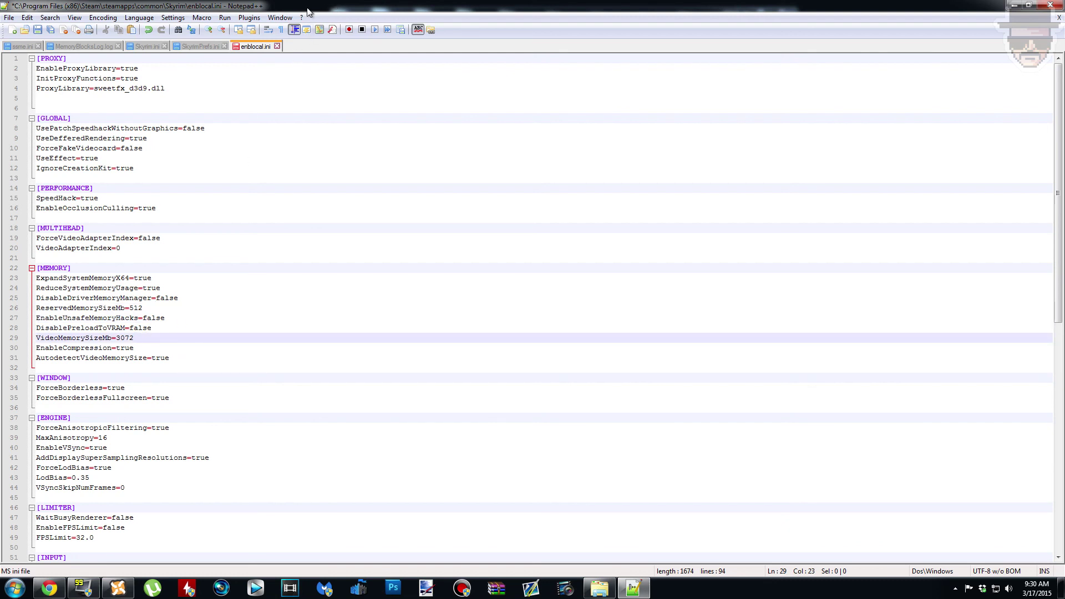
click(150, 305)
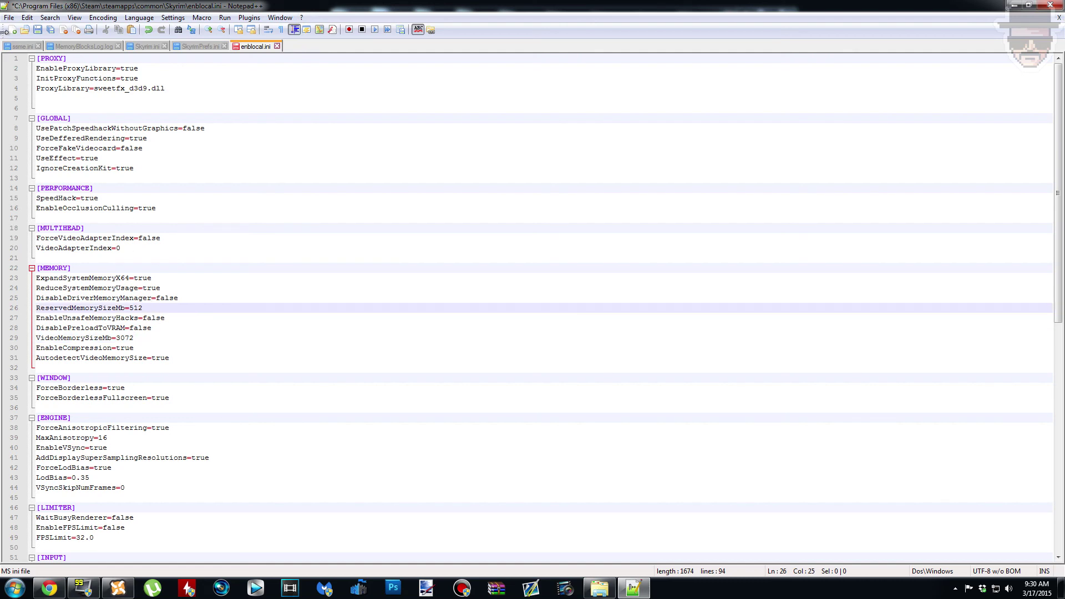
Save enblocal.ini and close Notepad++
click(8, 18)
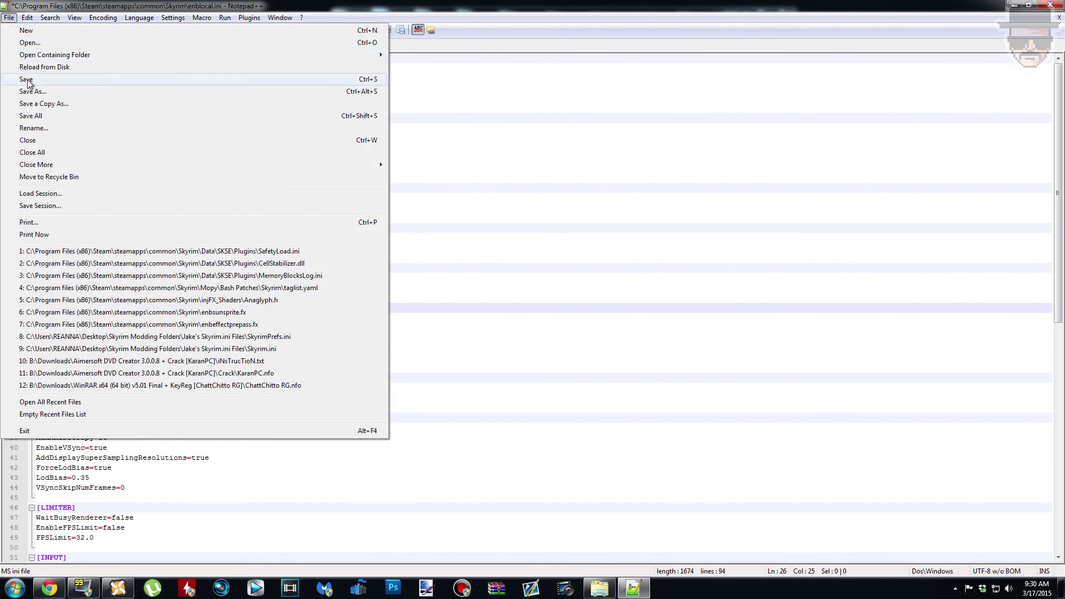
click(26, 79)
click(1050, 5)
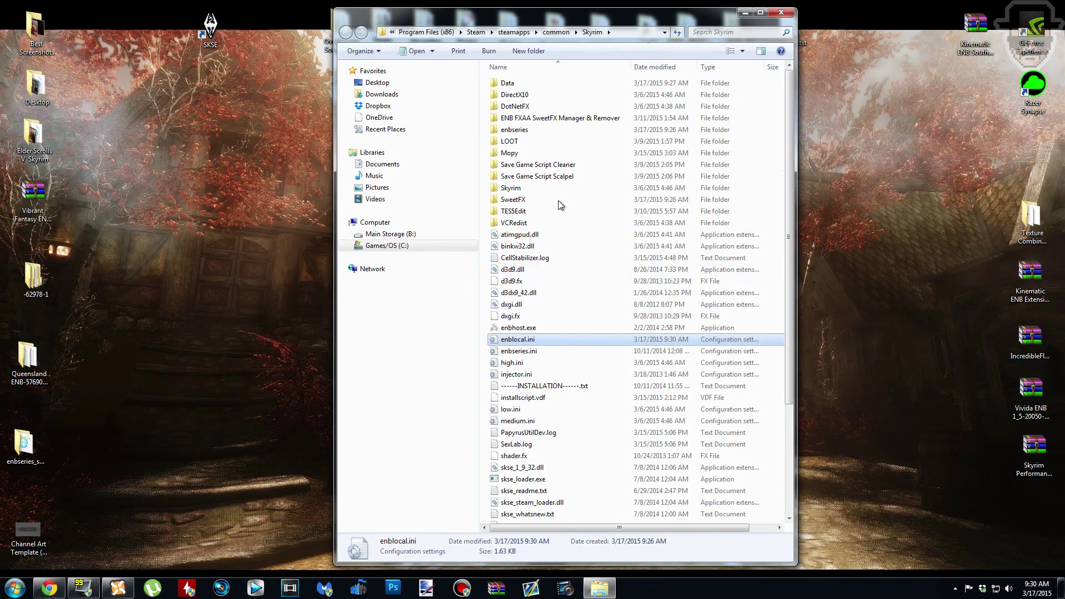
Run LOOT.exe from the Skyrim LOOT folder, sort the plugins and apply the calculated load order, leaving LOOT and the folder out of the way
double_click(506, 142)
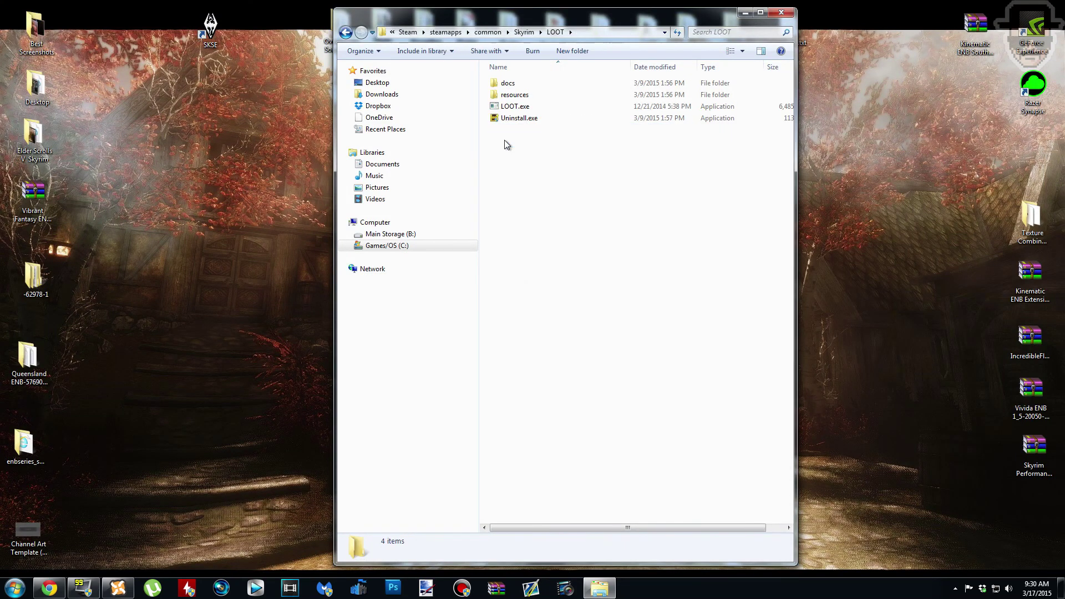
double_click(527, 107)
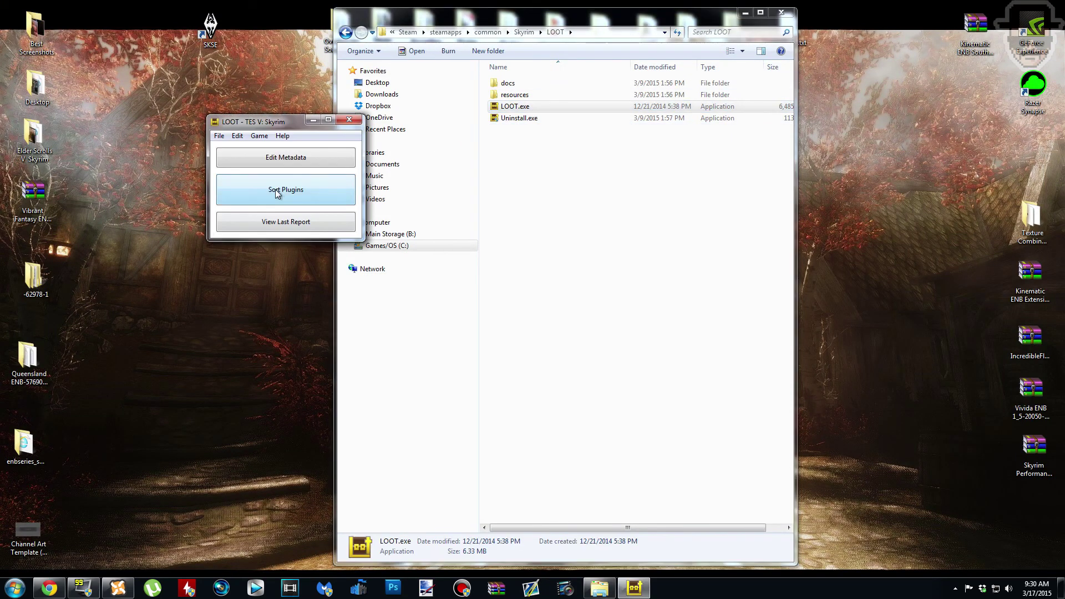
click(272, 191)
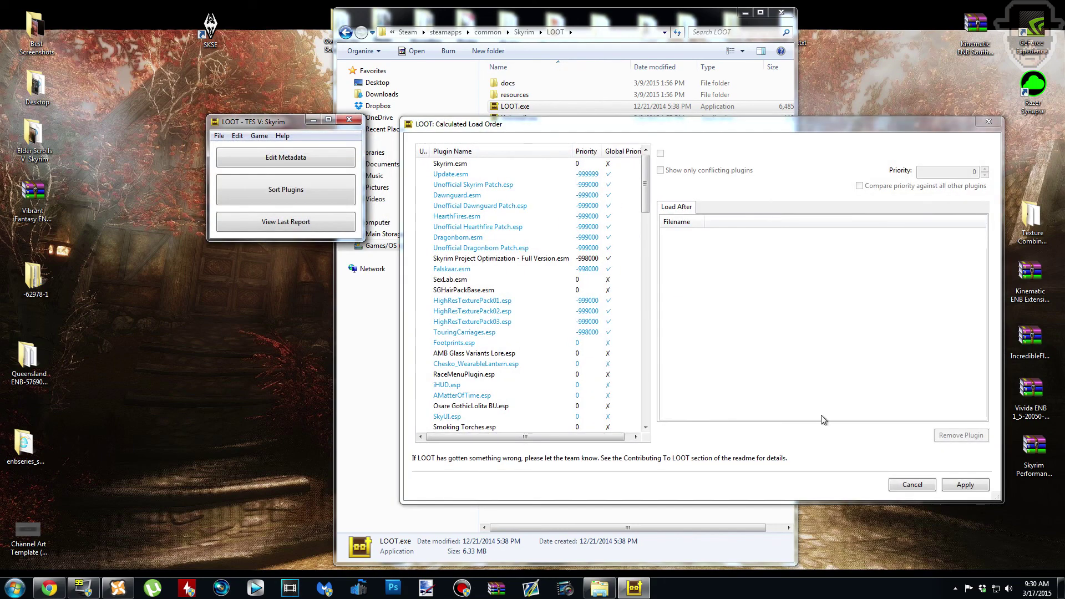
click(954, 487)
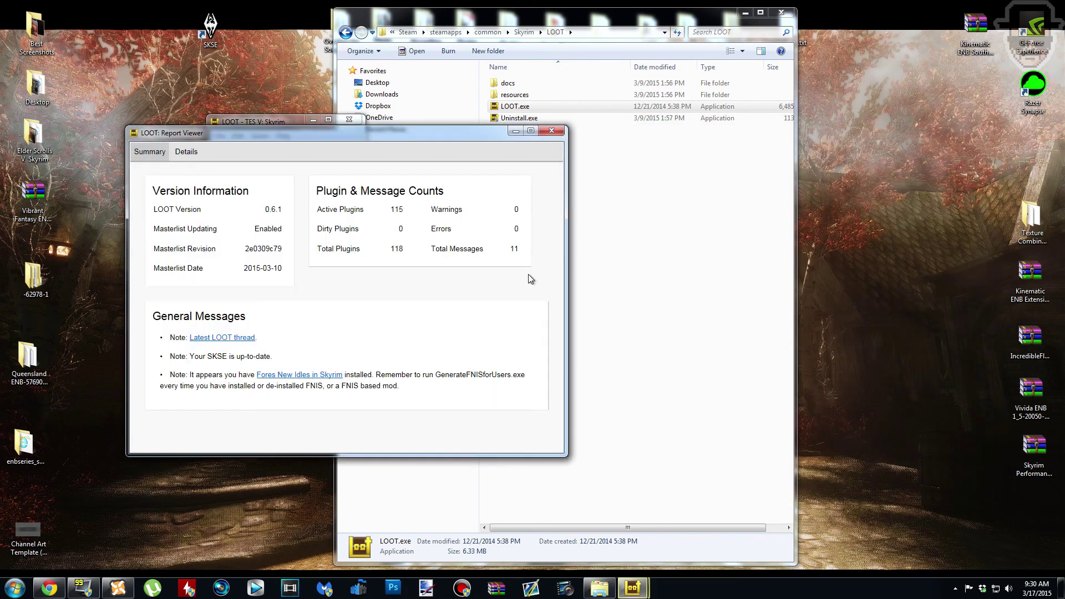
click(552, 131)
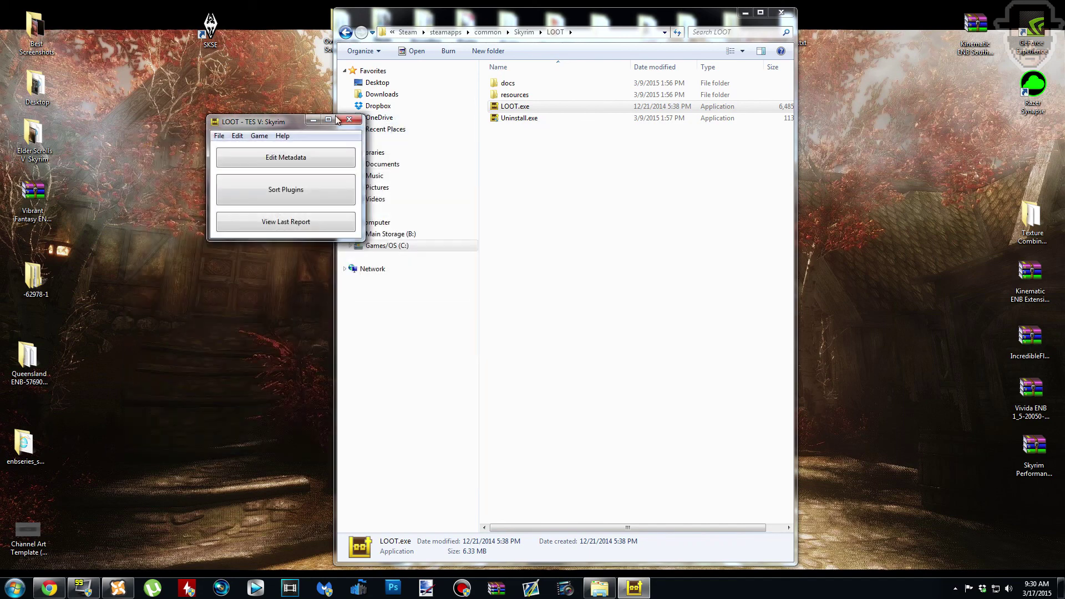
click(348, 121)
click(746, 12)
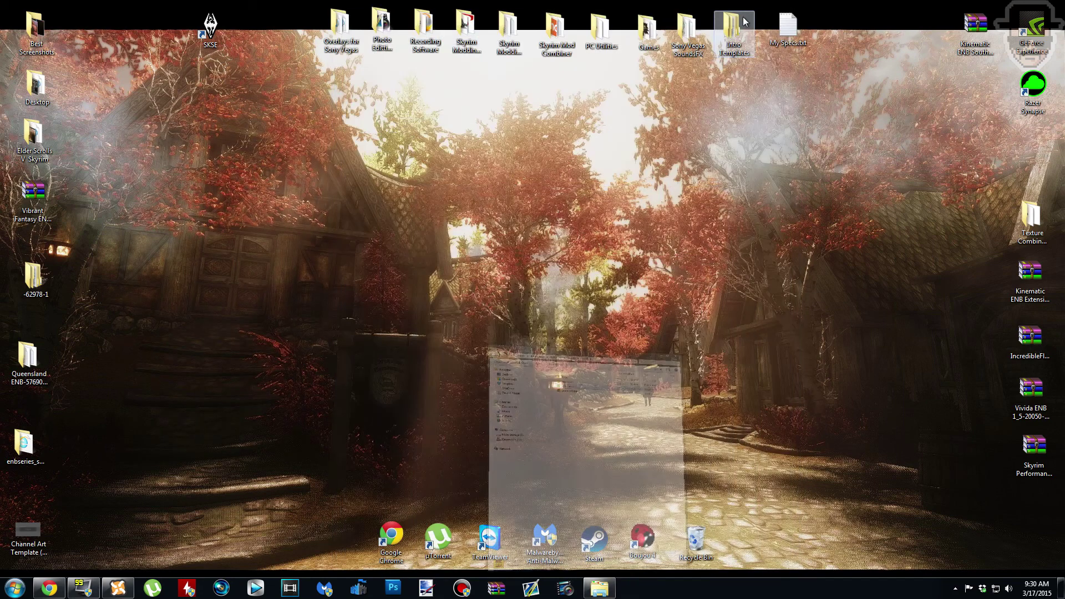
Start Skyrim from the desktop SKSE shortcut and locate SkyrimLauncher.exe in the game folder
double_click(211, 28)
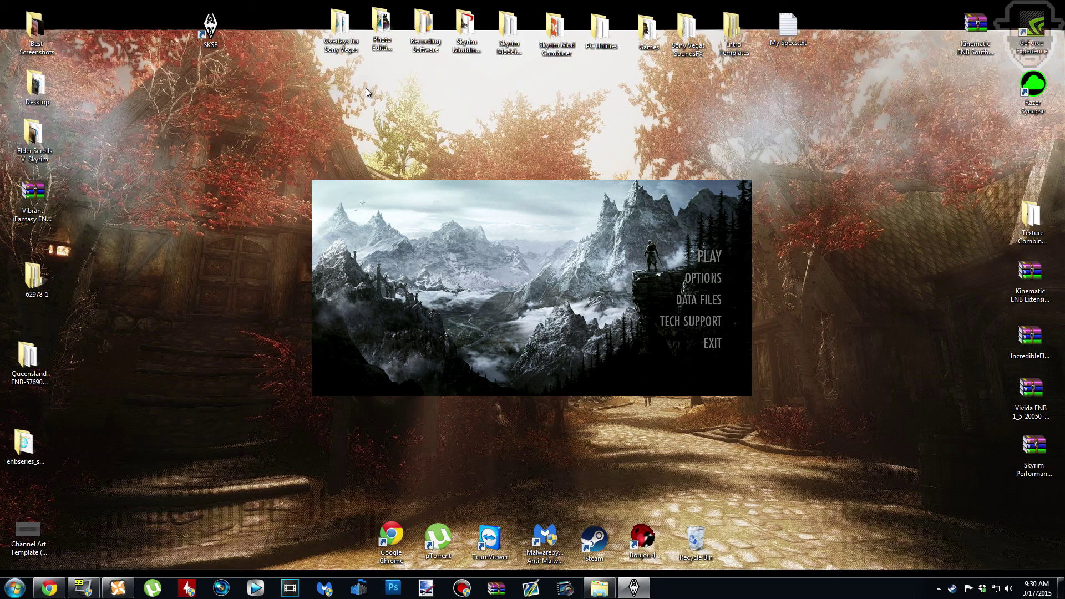
right_click(214, 24)
click(248, 78)
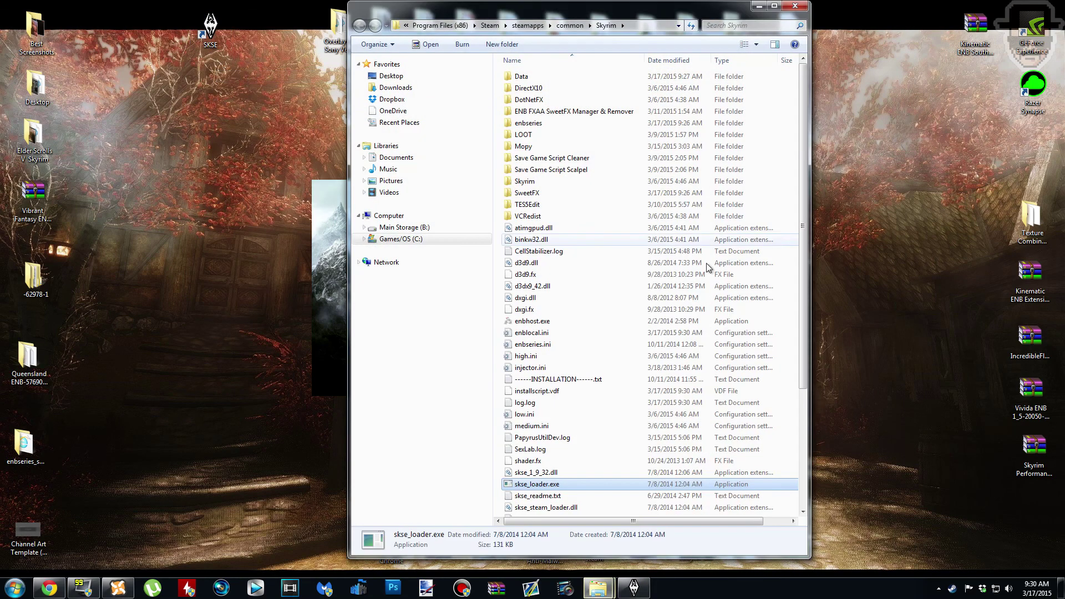
scroll(722, 216, down, 5)
click(558, 383)
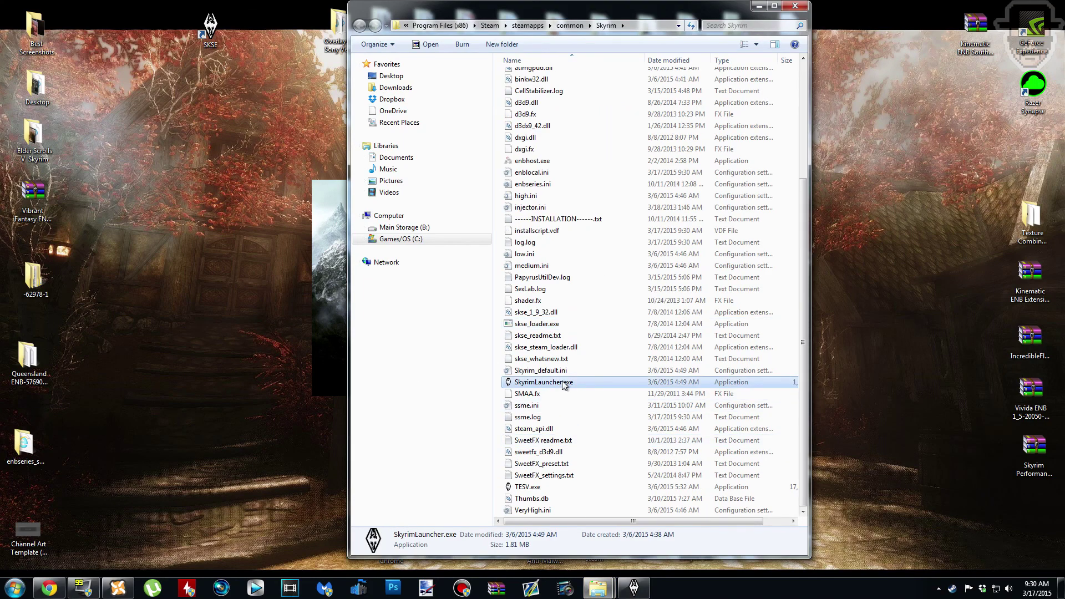
click(796, 6)
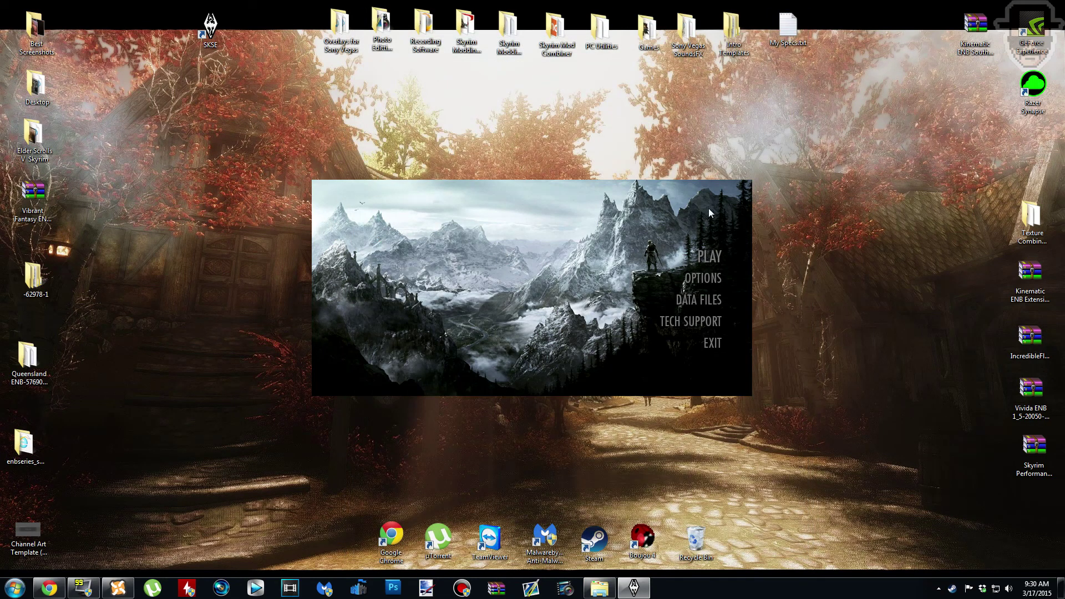
Check in the Skyrim launcher's options that Antialiasing and Anisotropic Filtering are set to Off (best performance), and confirm the settings
click(704, 279)
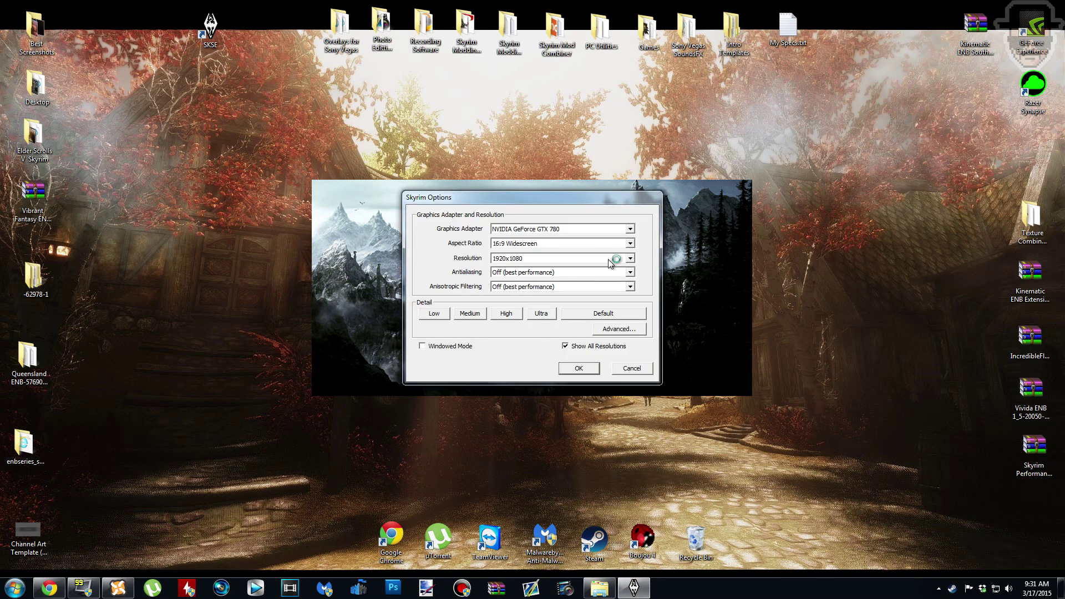
click(631, 273)
click(631, 272)
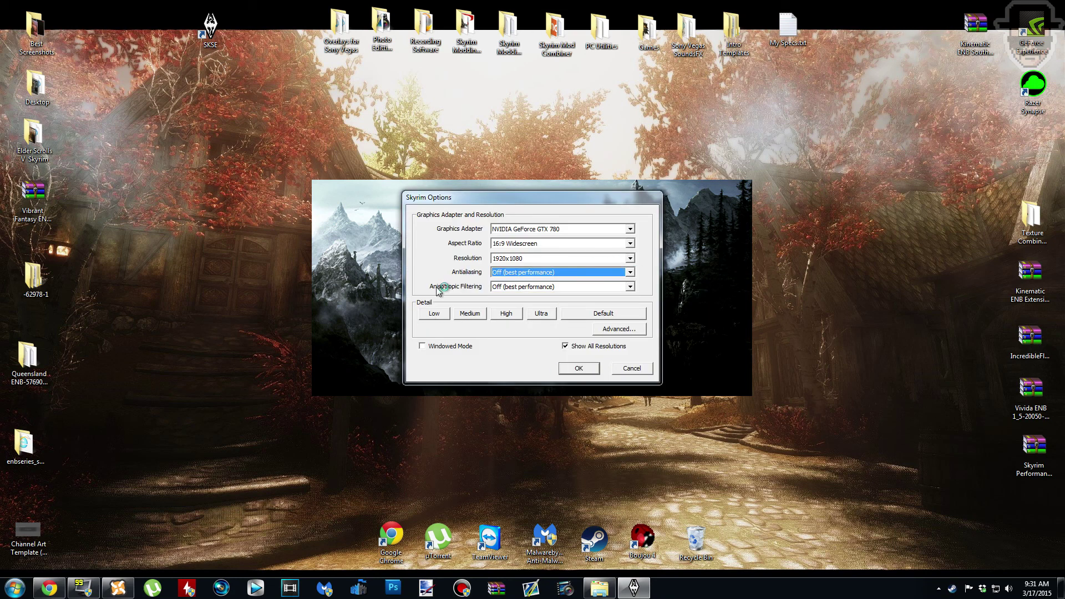
click(630, 287)
click(631, 286)
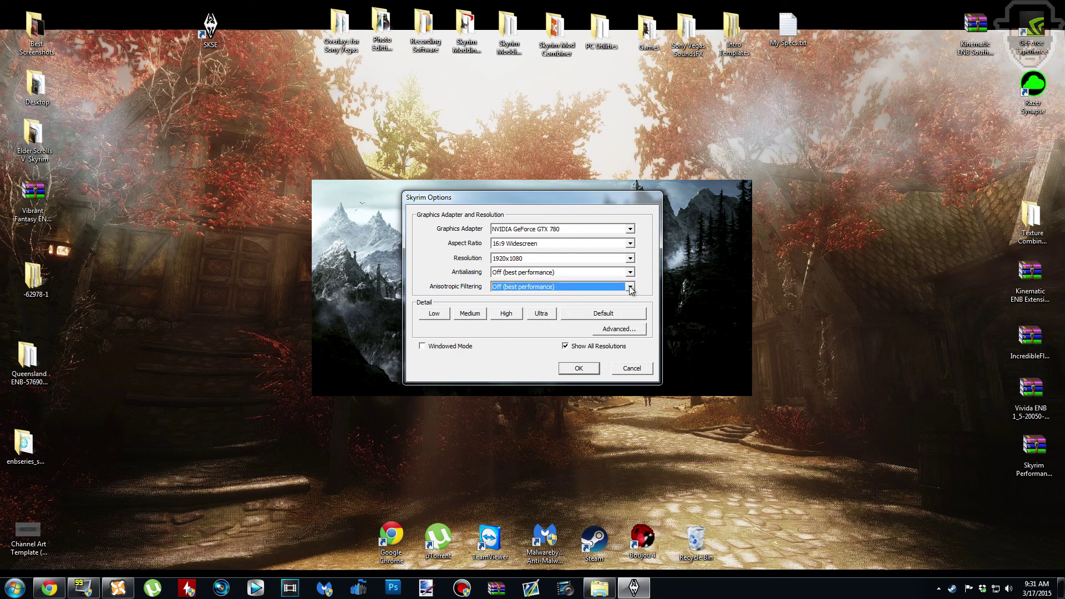
click(594, 370)
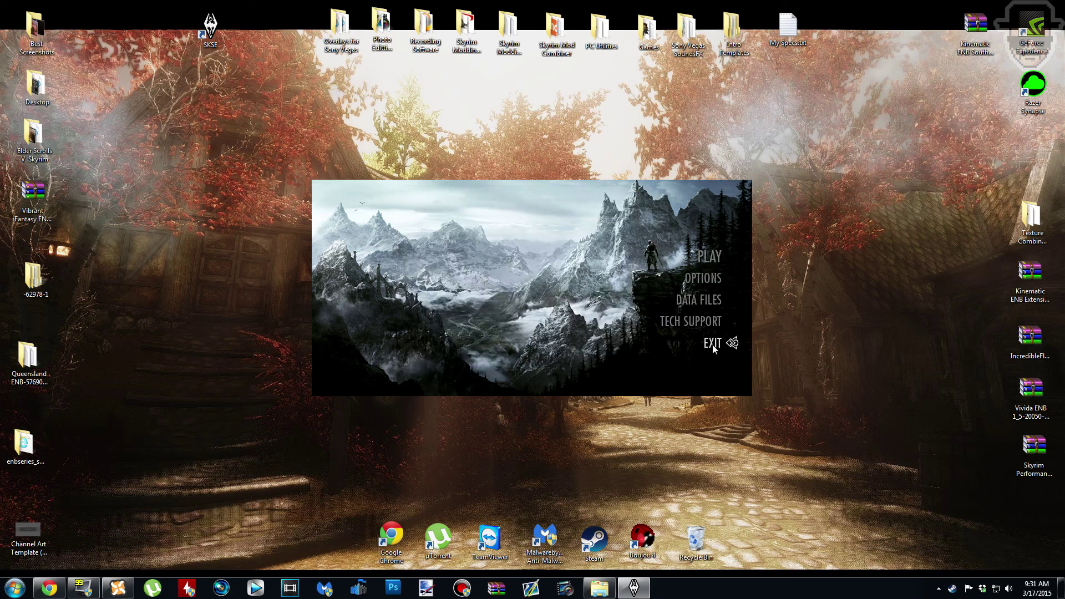
Exit the launcher and start Skyrim through the desktop SKSE shortcut, dismissing the Steam update news
click(713, 344)
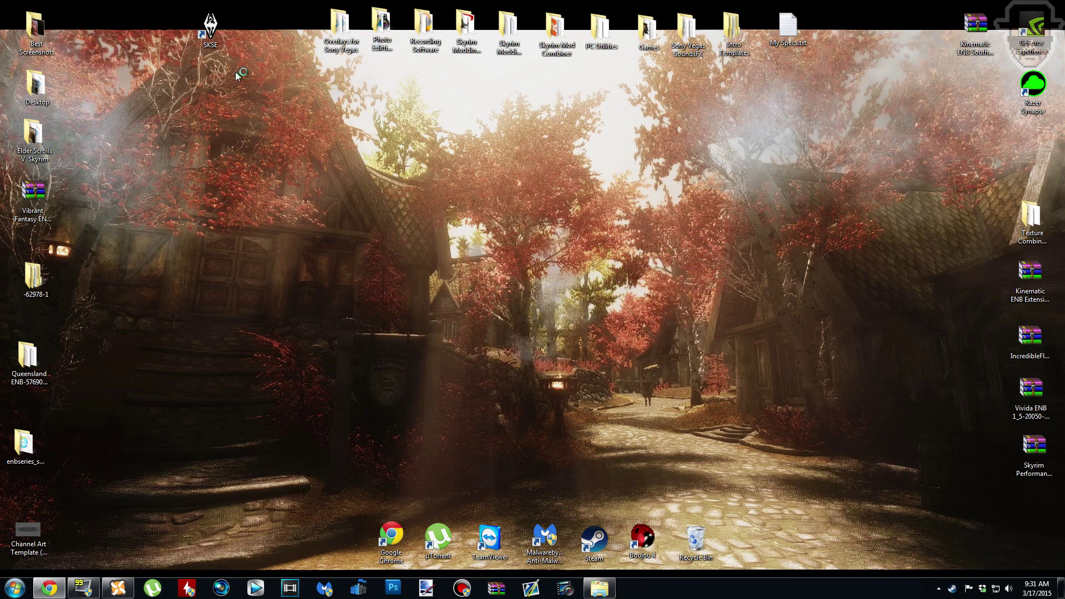
double_click(210, 27)
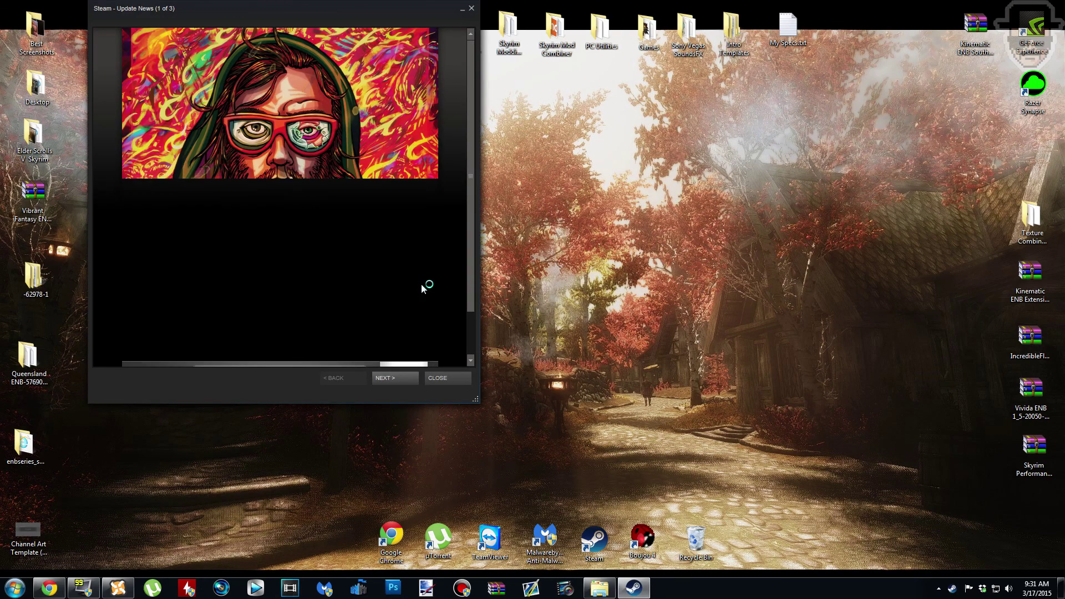
click(437, 378)
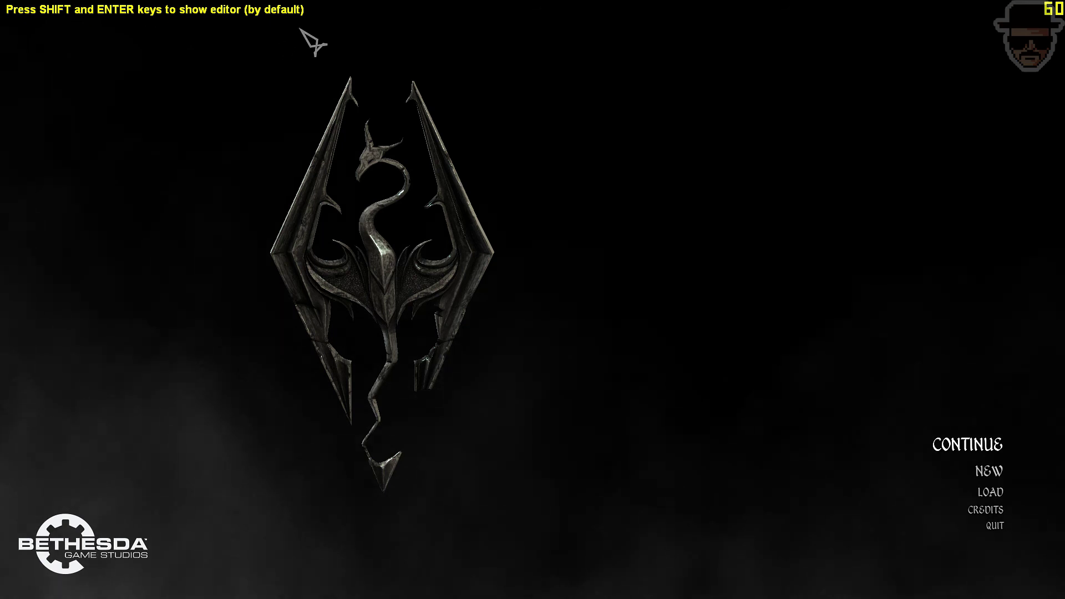
Decline continuing from the last save and load the Borvaldur Manor autosave instead, agreeing to load despite the missing content
key(Return)
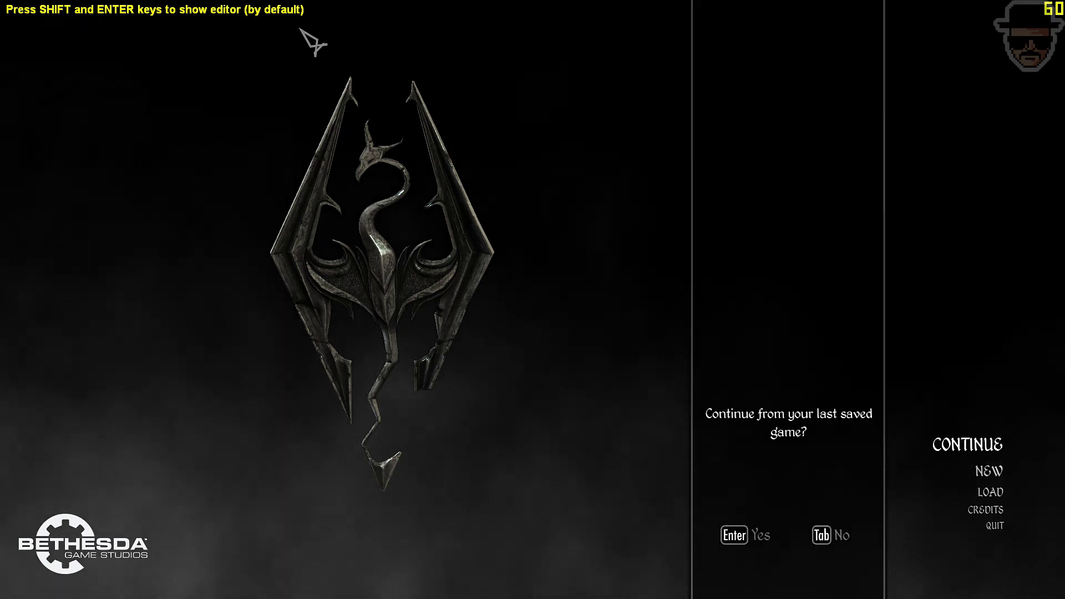
key(Tab)
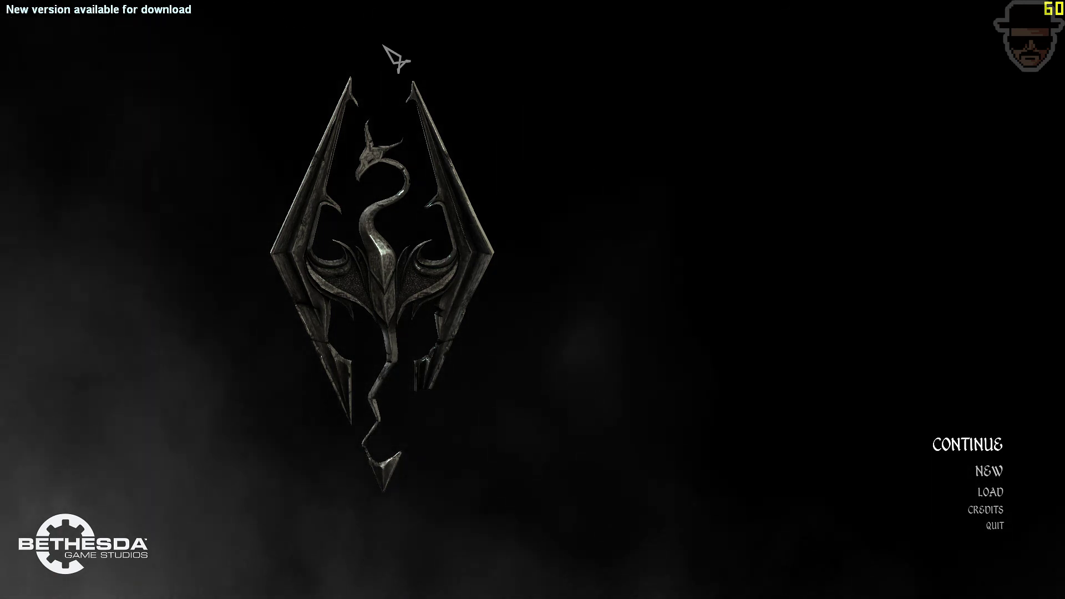
click(993, 493)
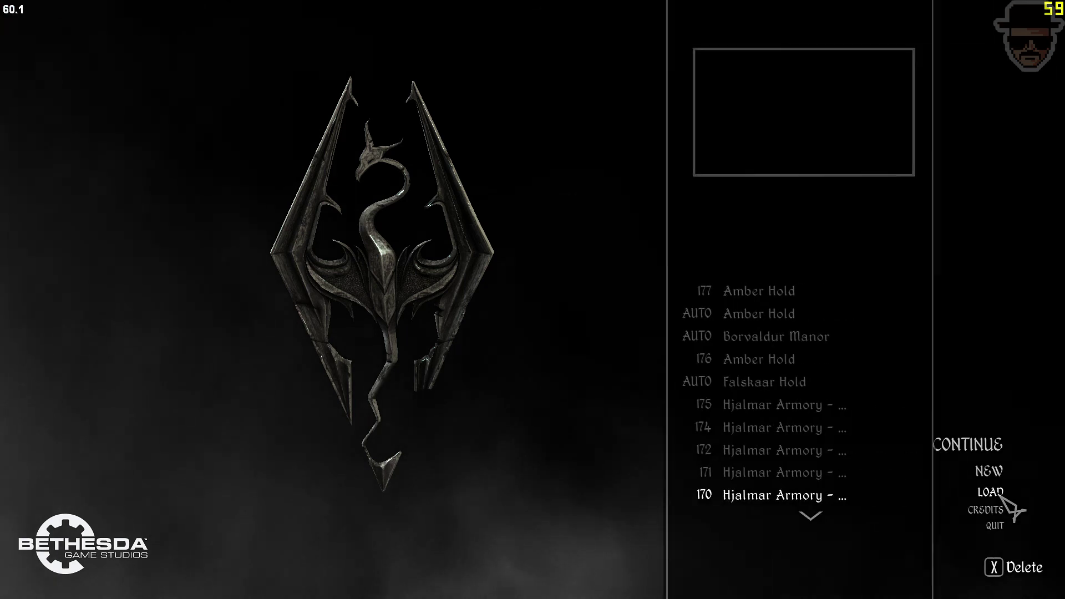
click(800, 348)
key(Return)
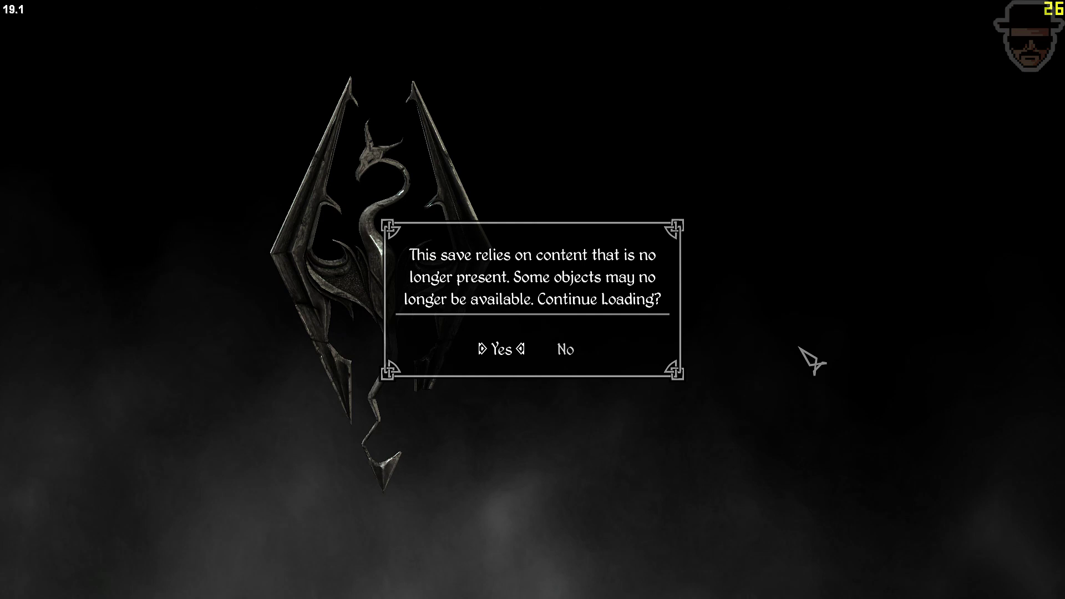
key(Return)
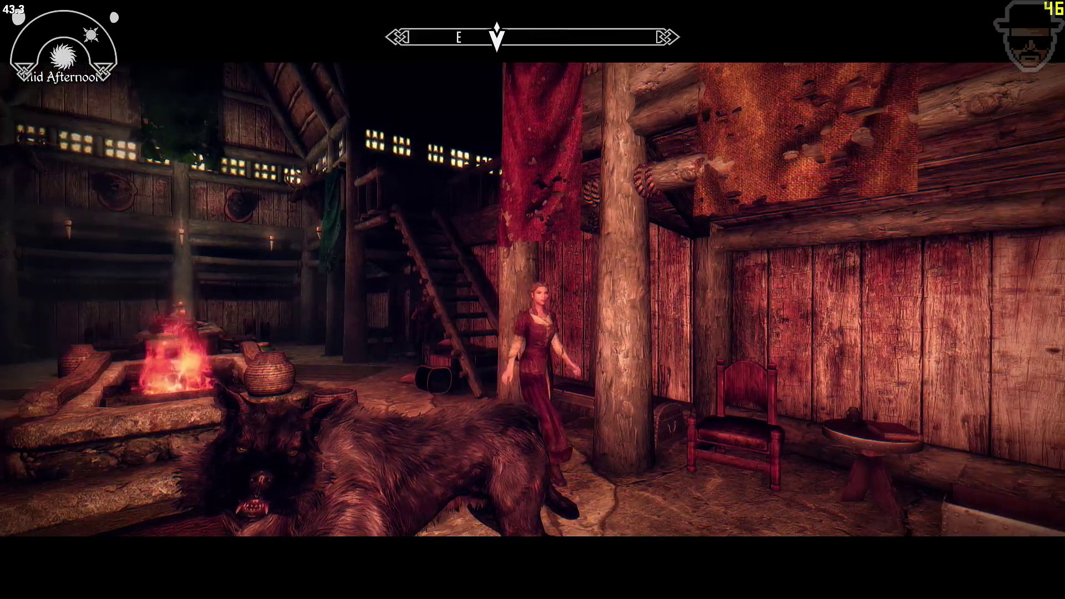
Walk to the hall's fire pit and compare the scene with the ENB effects switched off and back on
key(w)
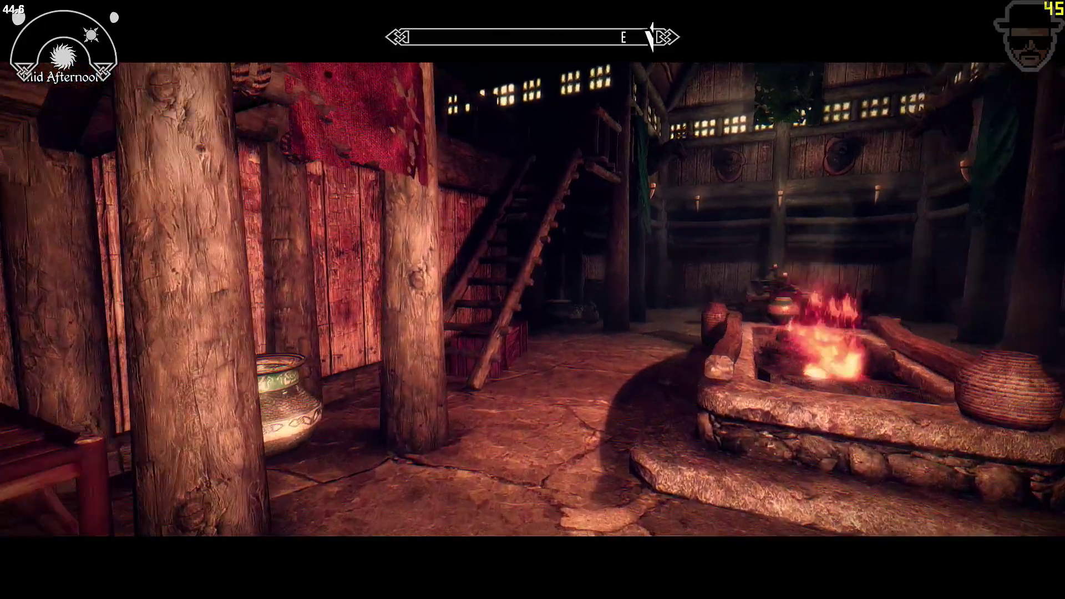
key(w)
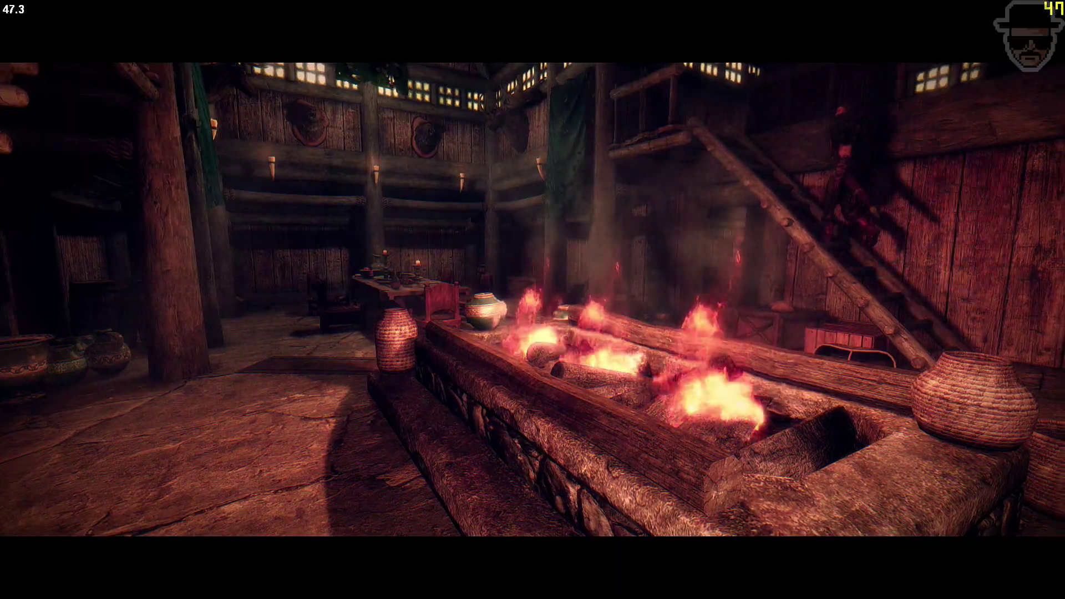
key(shift+F12)
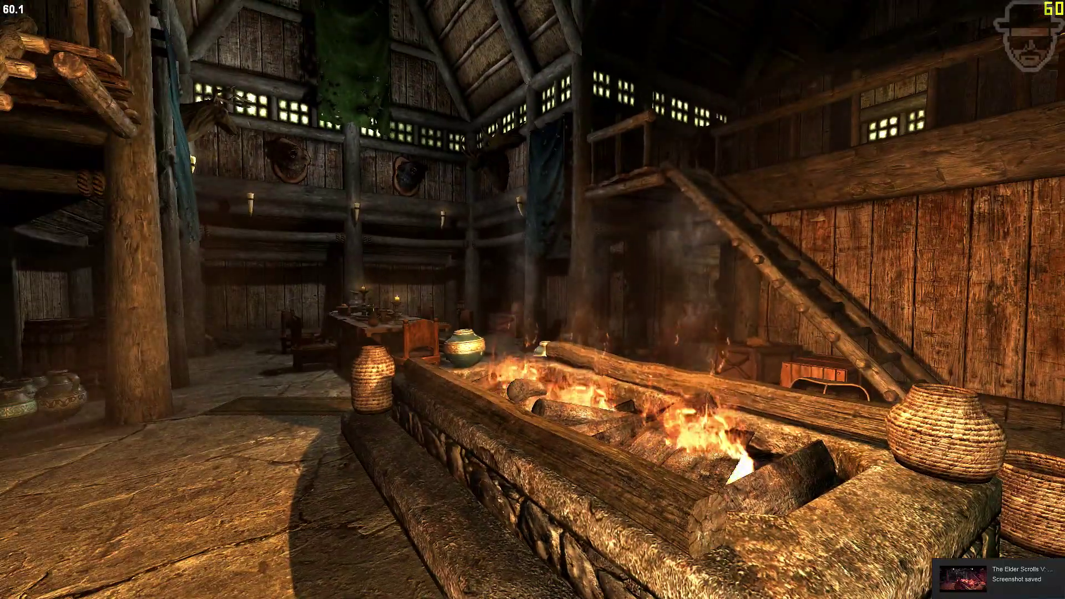
key(shift+F12)
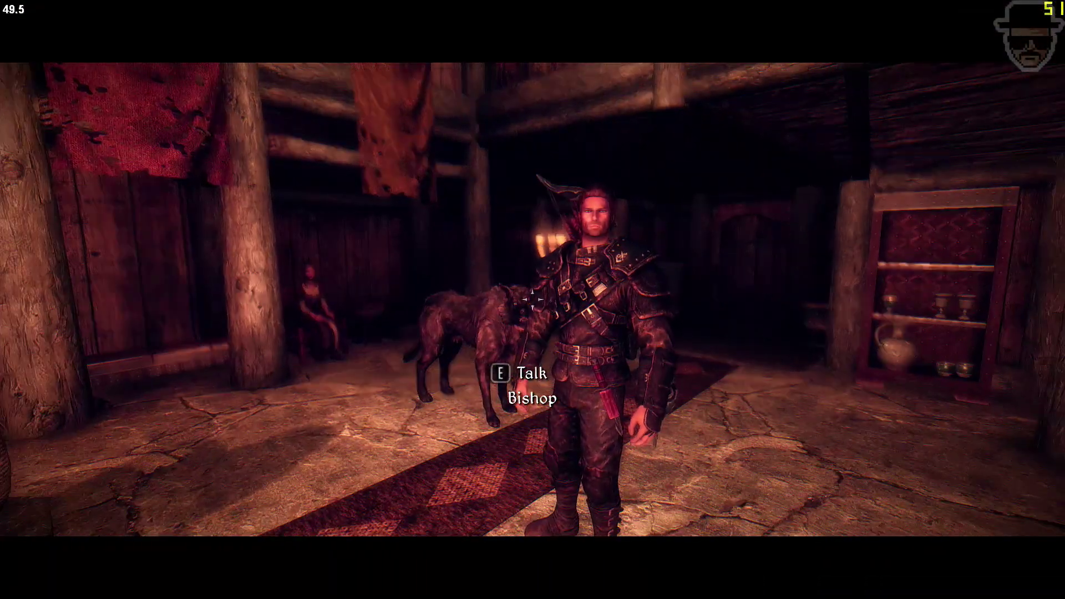
Walk around the fire pit and through the hall to the exit door, and go out to Amber Hold
key(w)
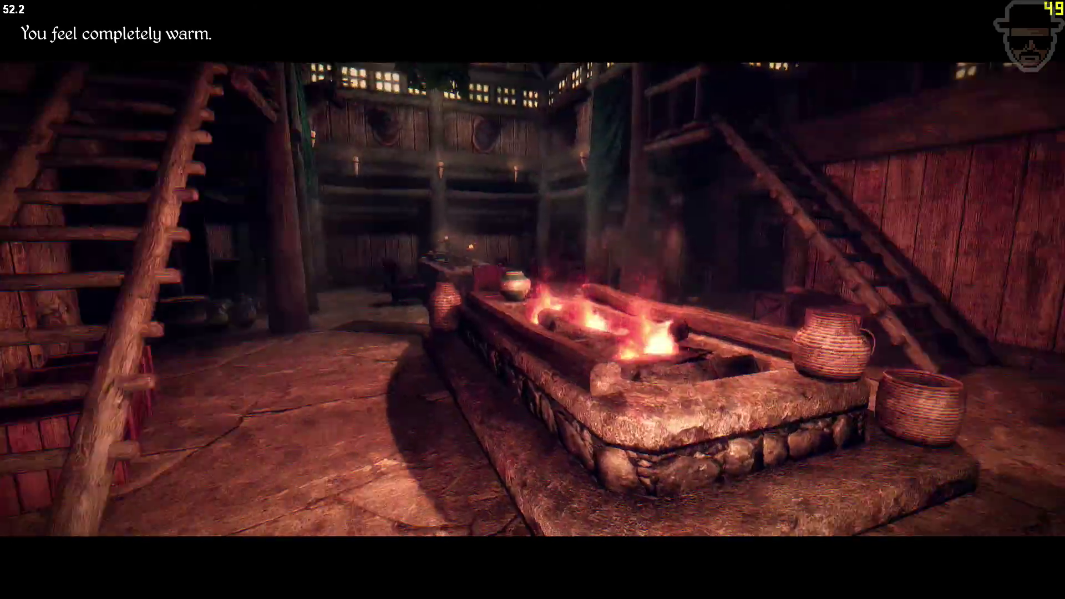
key(w)
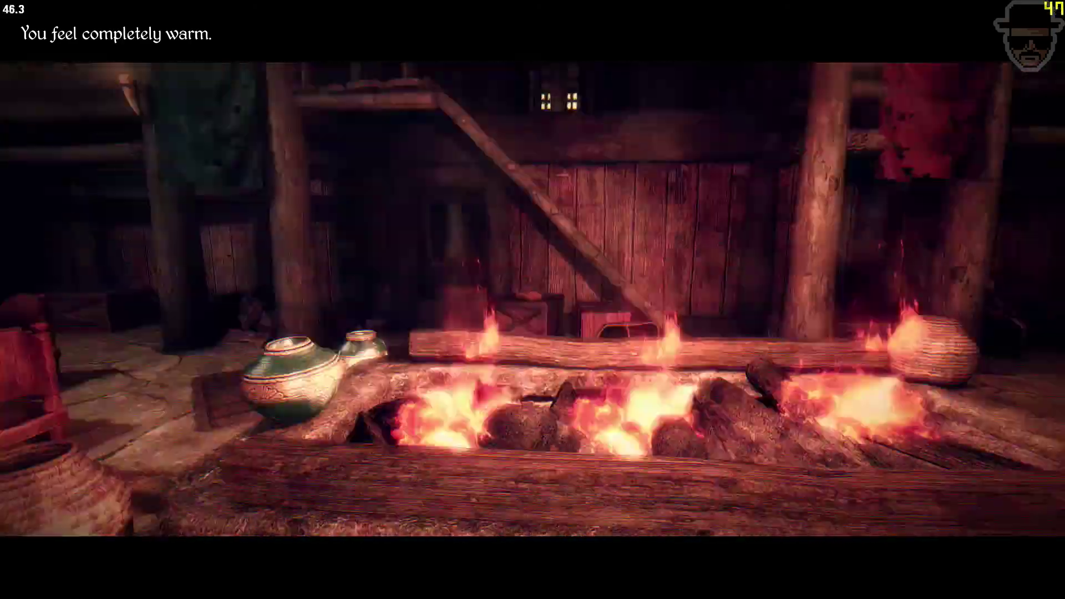
key(w)
key(w)
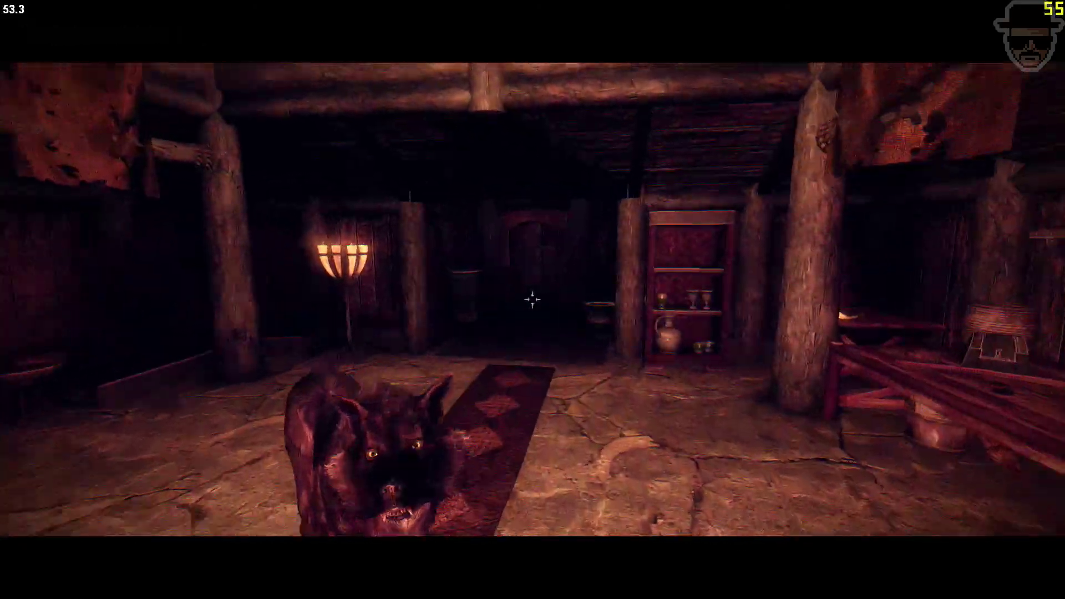
key(w)
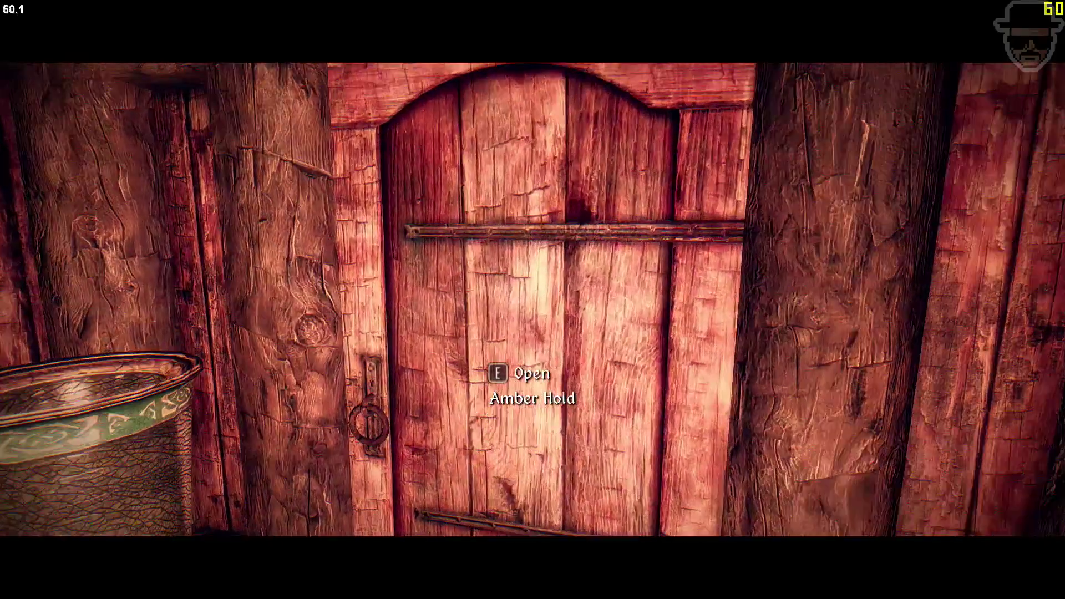
key(e)
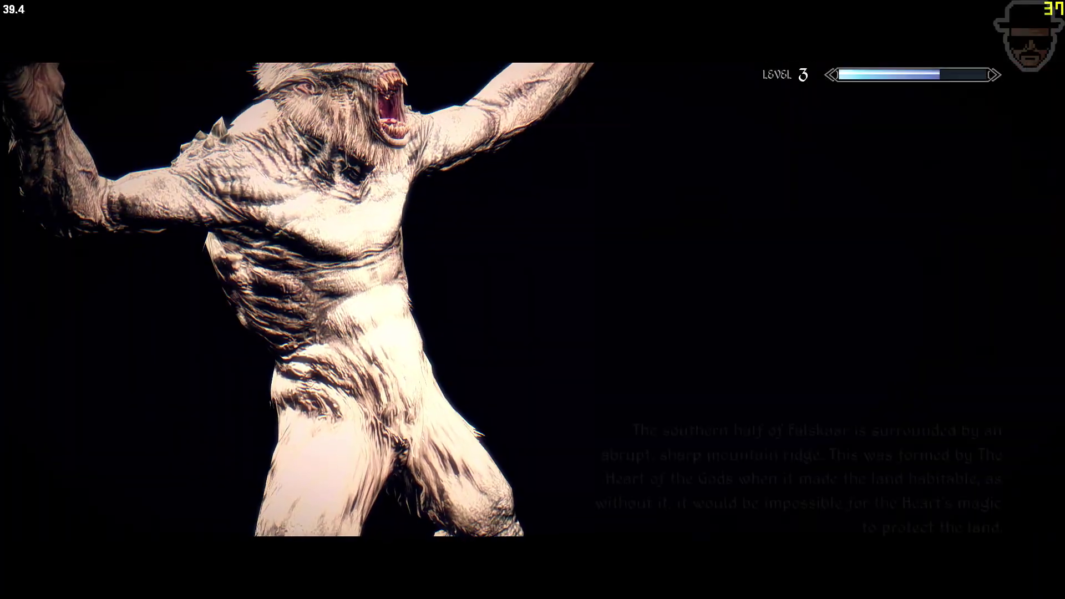